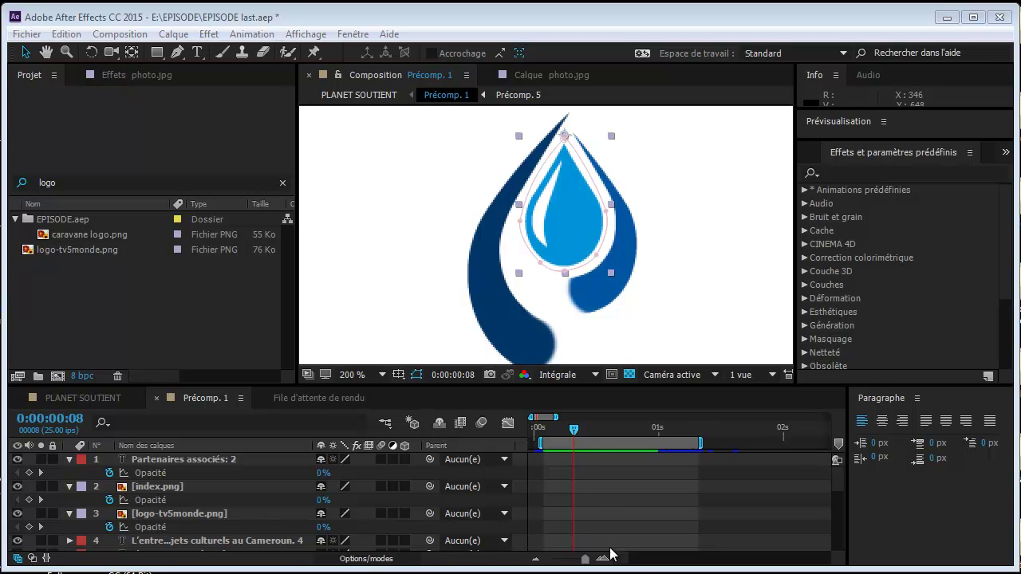
- Preview the logo animation in the Précomp. 1 composition
click(591, 485)
key(space)
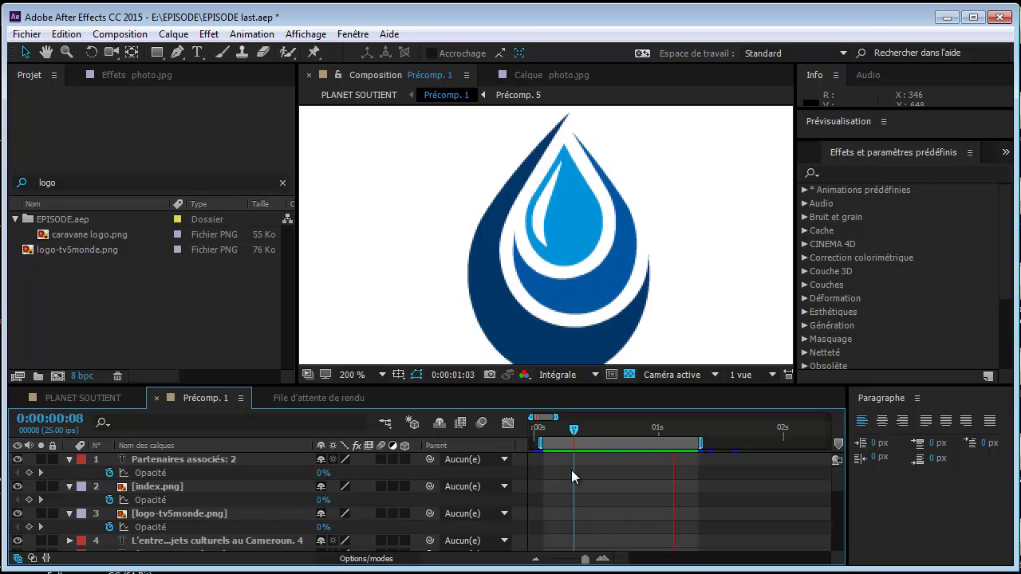
key(space)
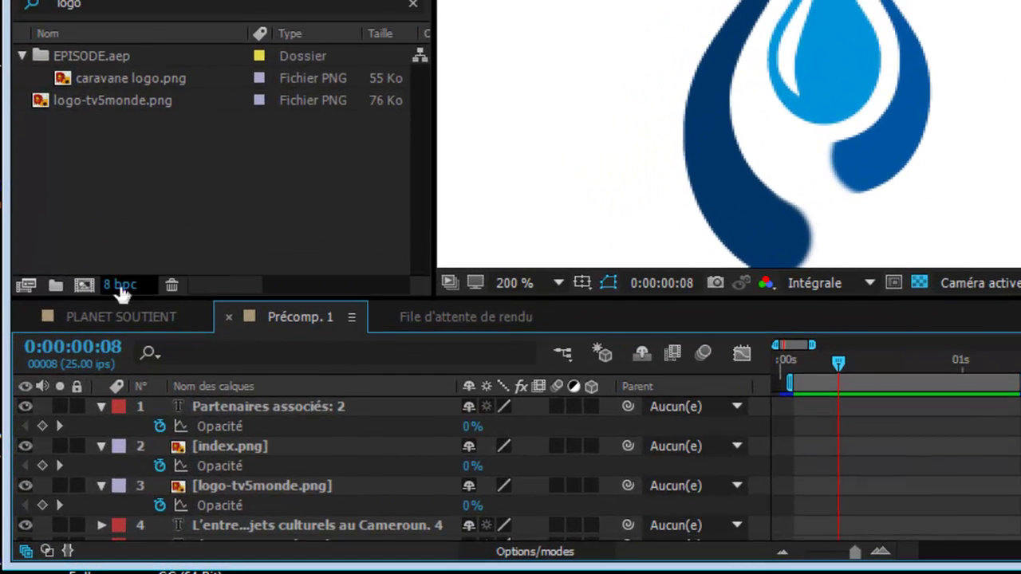
- Create a new composition with the HDV/HDTV 720 25 preset and name it "anim source du pays"
click(85, 286)
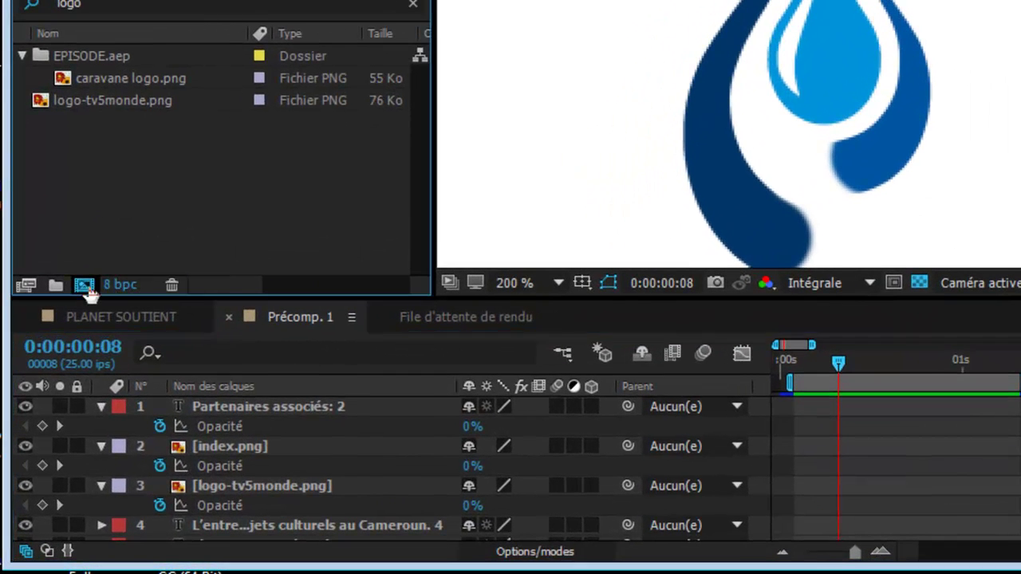
click(437, 157)
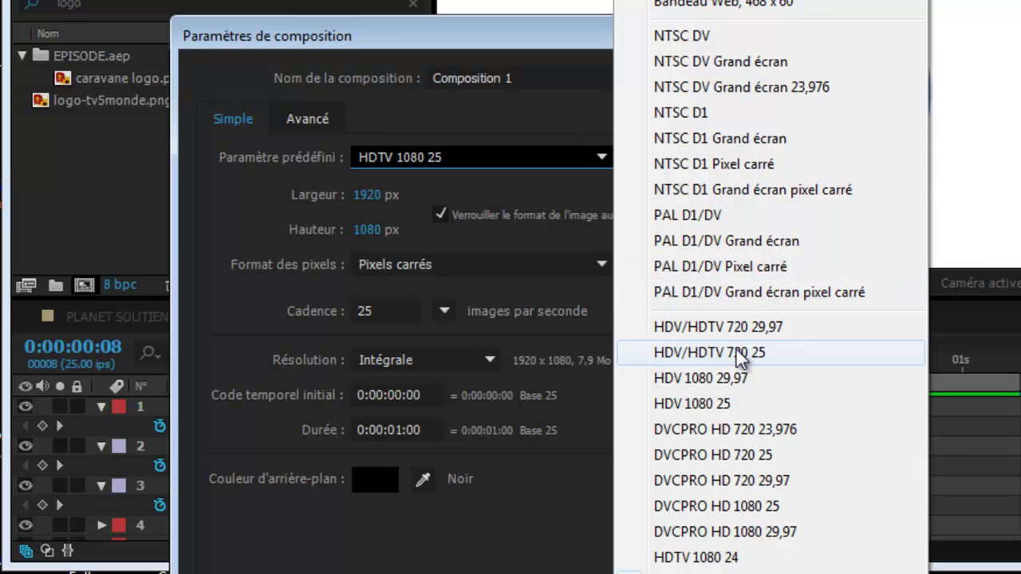
click(737, 358)
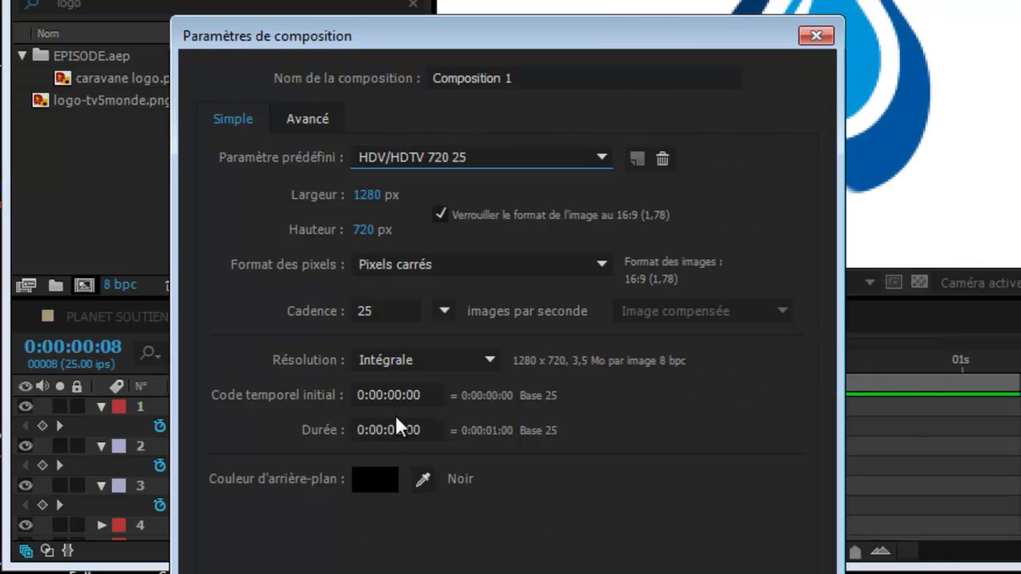
double_click(484, 77)
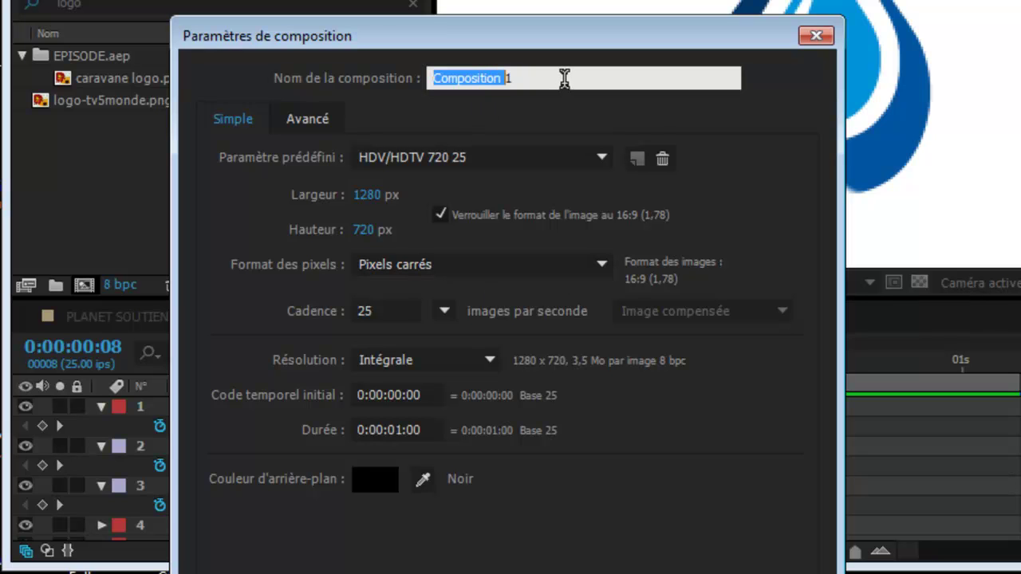
key(BackSpace)
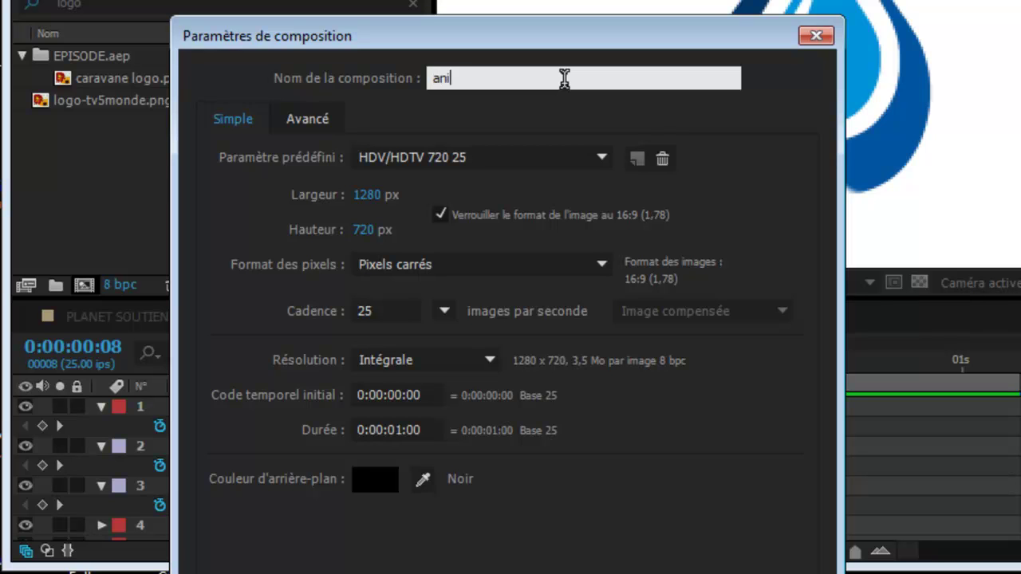
text(anim source du pays)
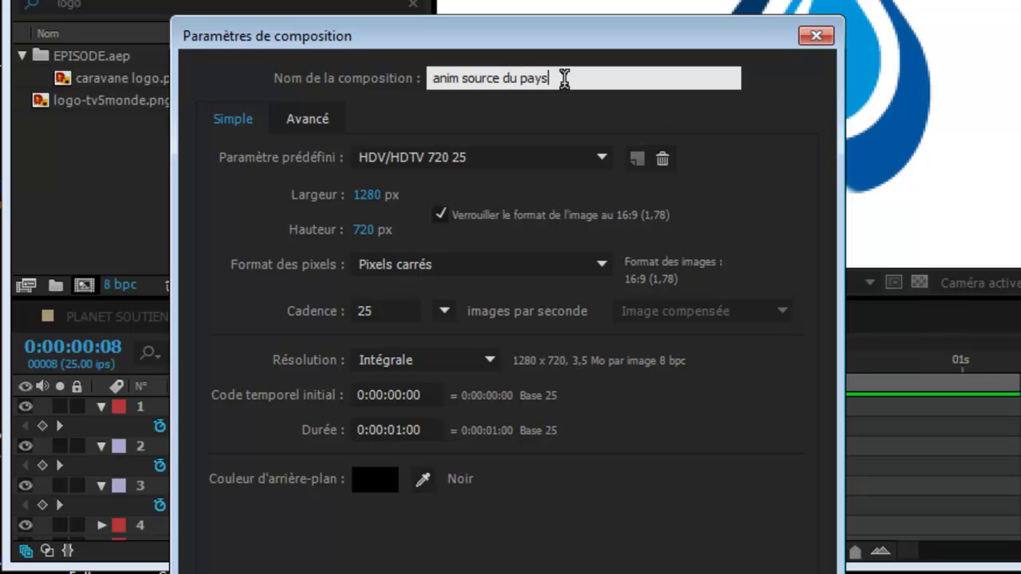
key(Return)
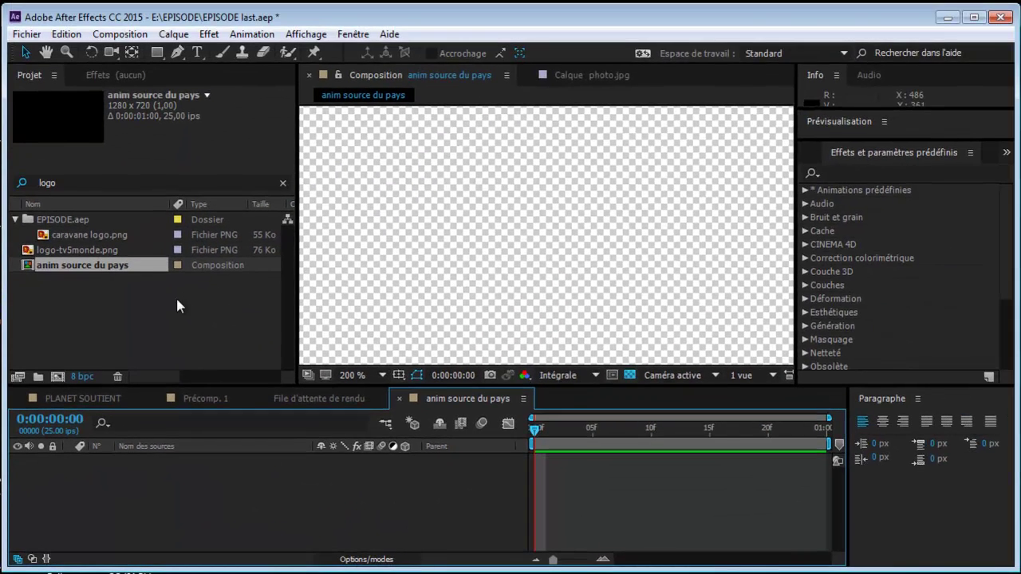
- Search the project items for "photo" and add photo.jpg as a layer in the anim source du pays composition
click(78, 182)
key(BackSpace)
key(BackSpace)
key(BackSpace)
key(BackSpace)
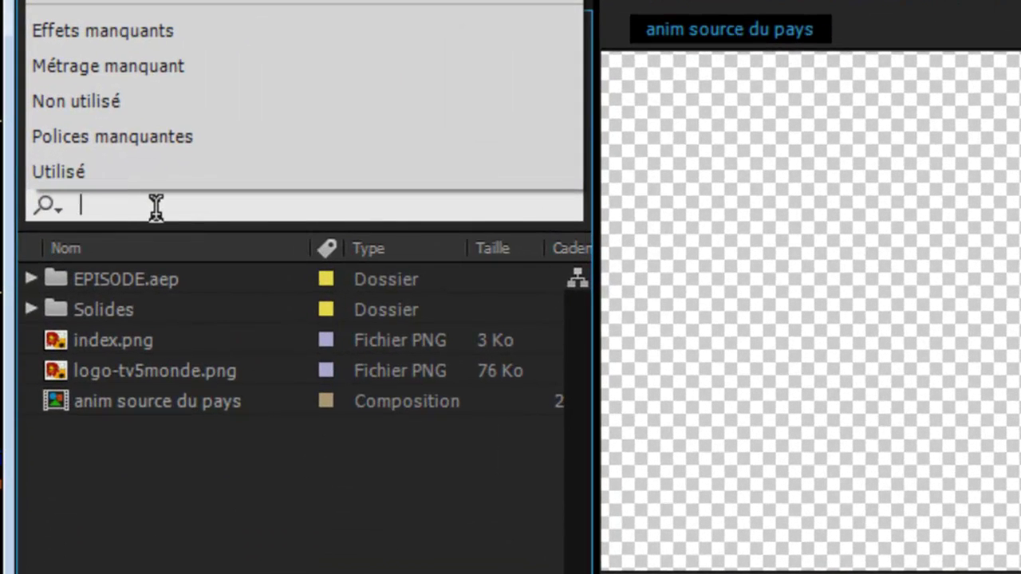
text(photo)
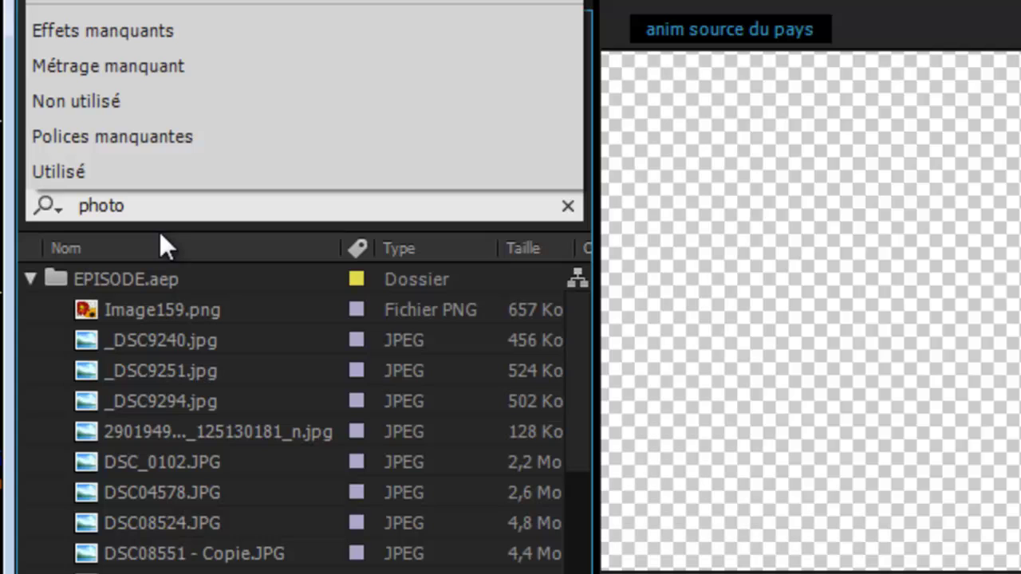
click(66, 363)
drag(571, 362, 577, 472)
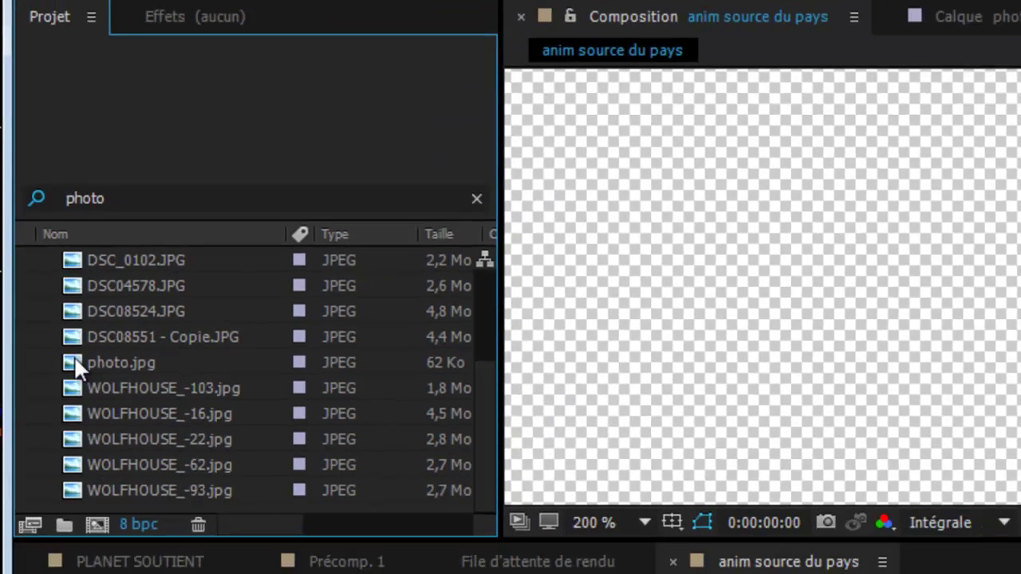
drag(88, 401, 489, 573)
scroll(533, 131, down, 4)
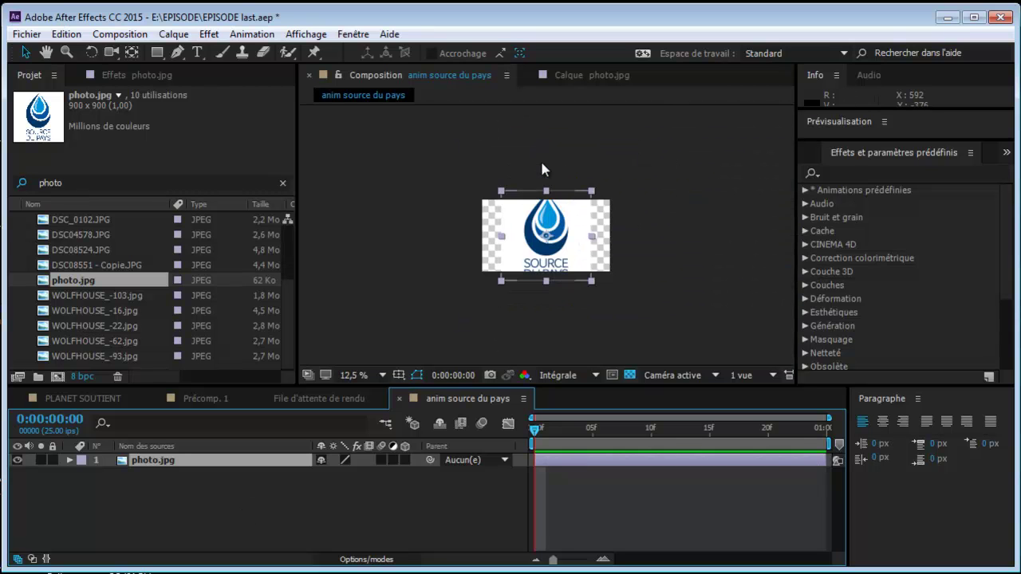
key(Caps_Lock)
drag(636, 147, 592, 201)
key(Caps_Lock)
key(ctrl+z)
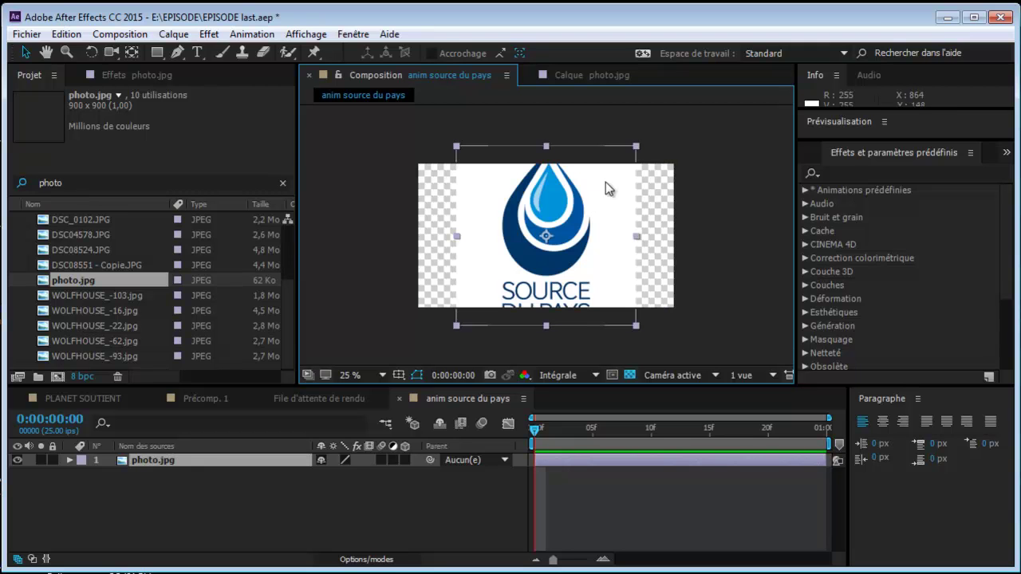
- Scale the photo.jpg layer down proportionally about its centre until the whole logo fits inside the composition frame
click(637, 146)
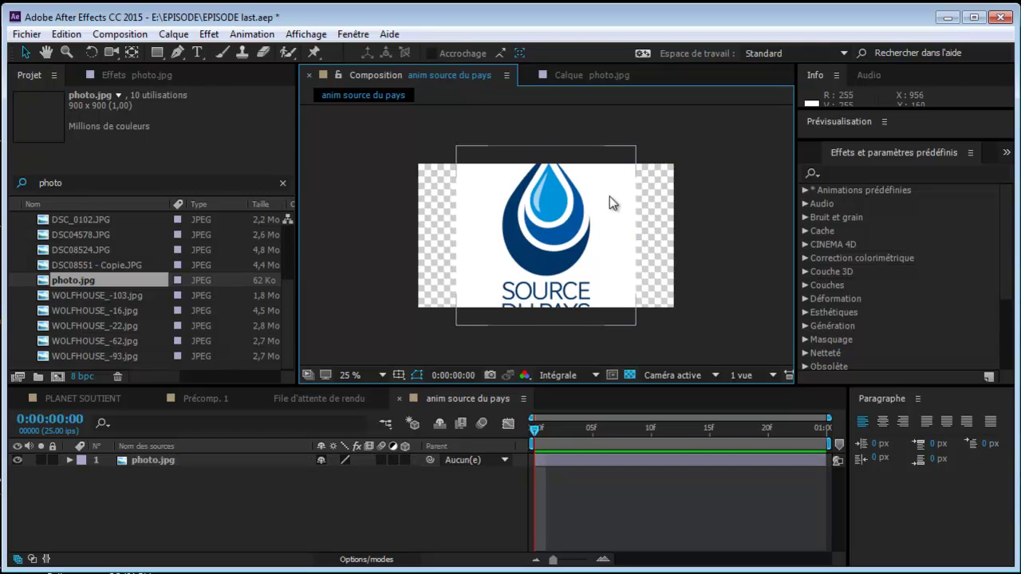
click(598, 198)
drag(638, 144, 590, 202)
key(Caps_Lock)
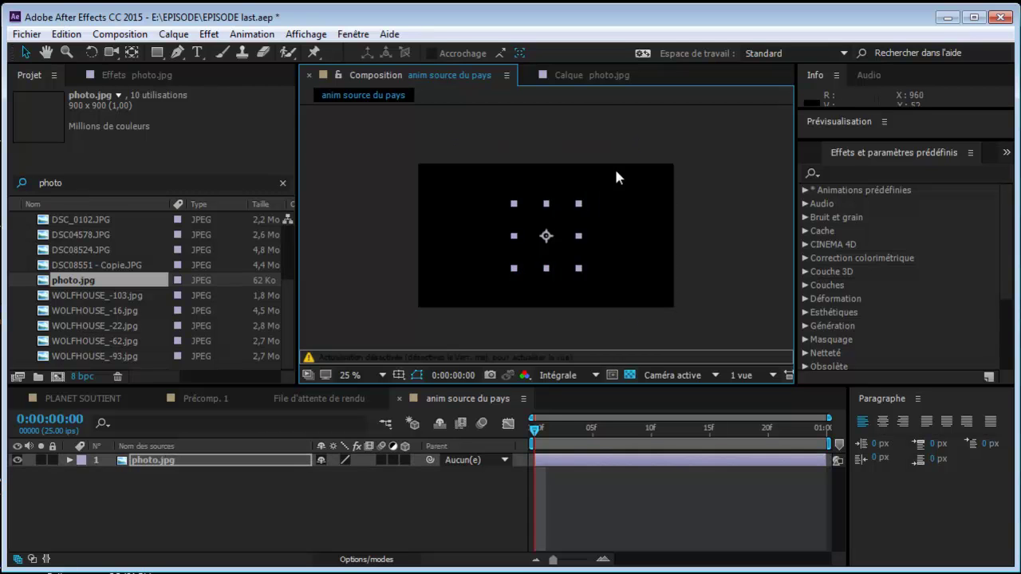
key(Caps_Lock)
key(period)
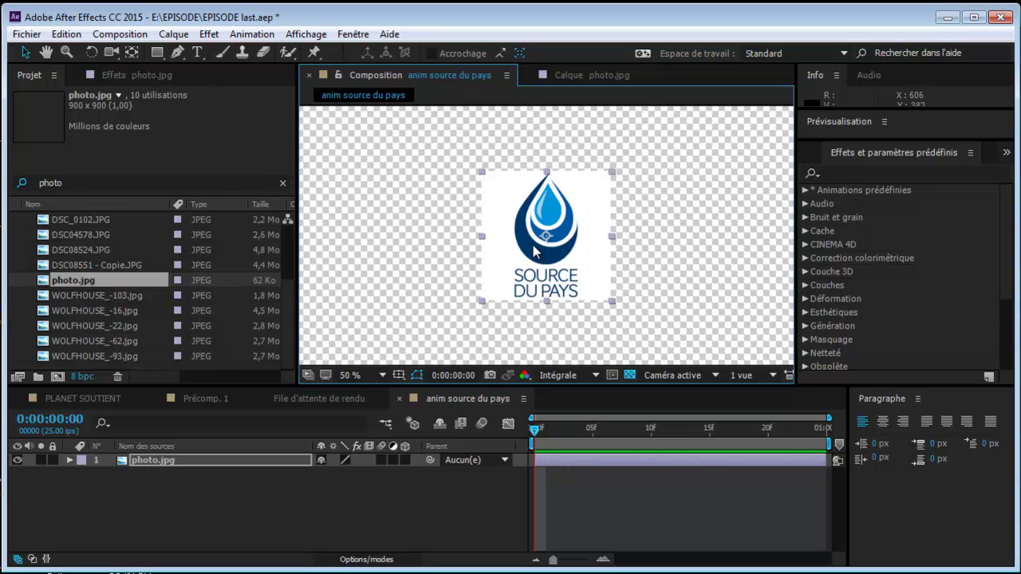
- Duplicate the photo.jpg layer twice to have three copies in the composition
click(175, 486)
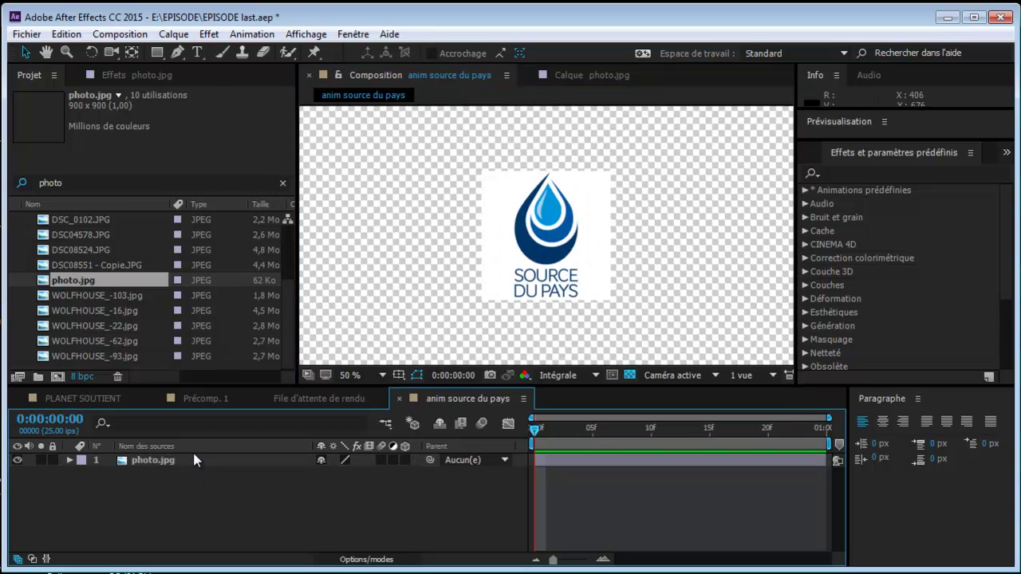
click(193, 455)
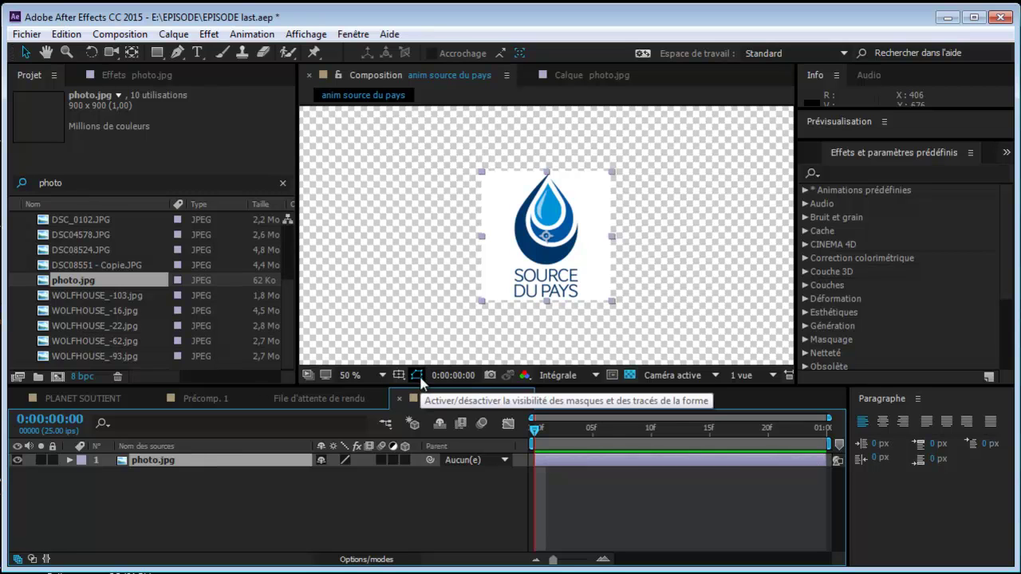
key(ctrl+d)
key(ctrl+d)
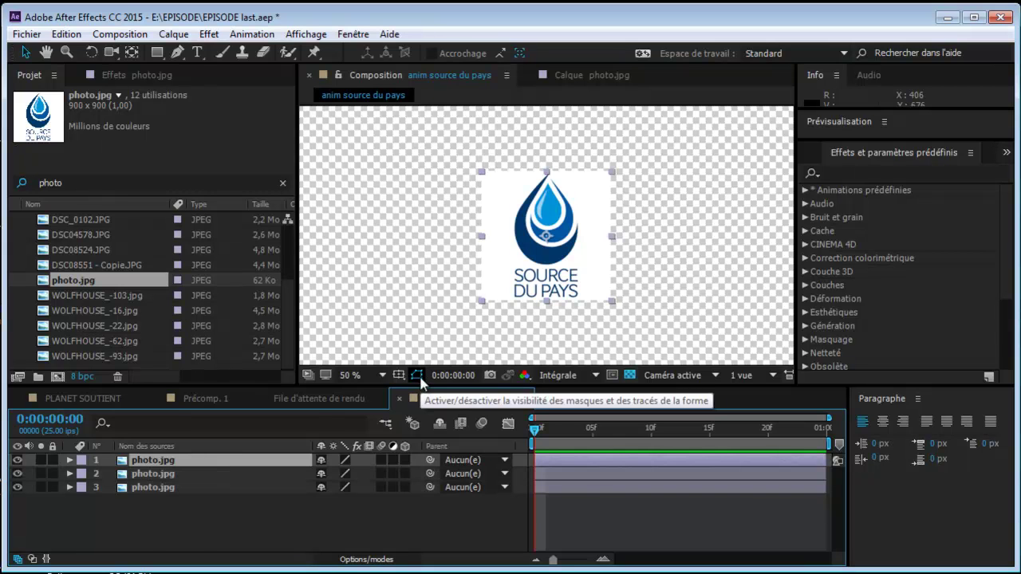
- Rename layer 1 as "crochet de gauche"
scroll(546, 231, up, 3)
scroll(539, 273, down, 3)
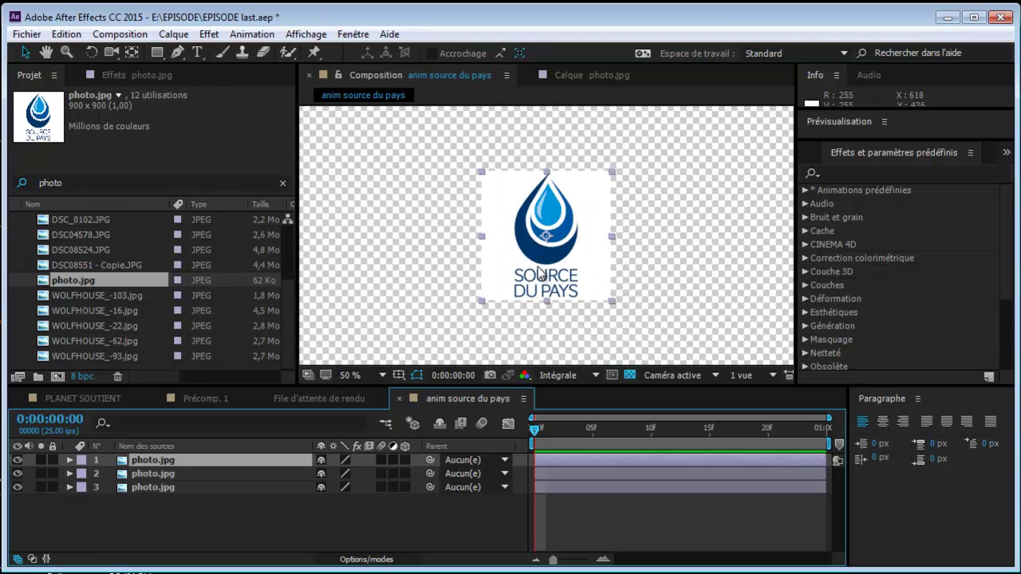
scroll(567, 222, up, 2)
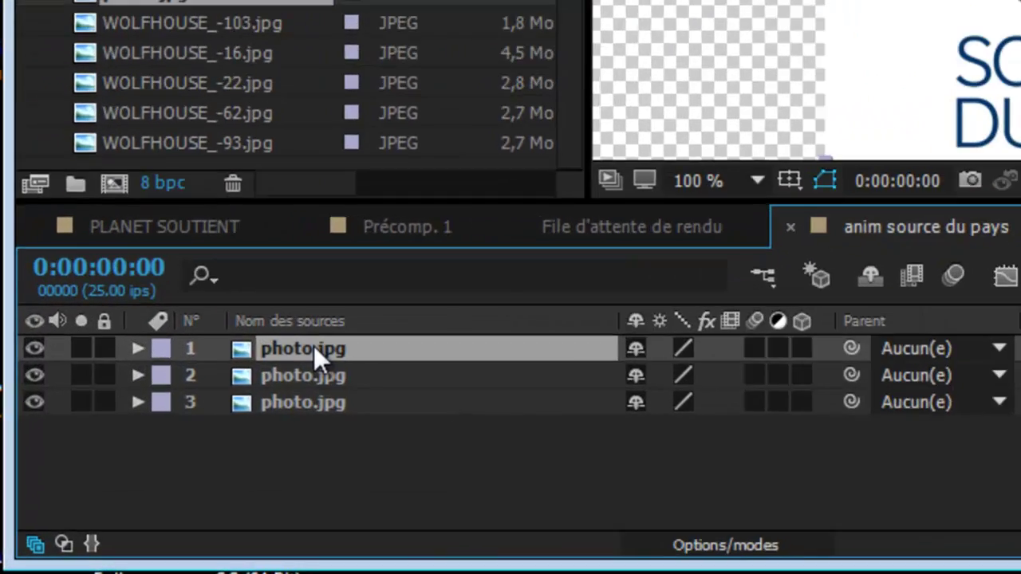
key(Return)
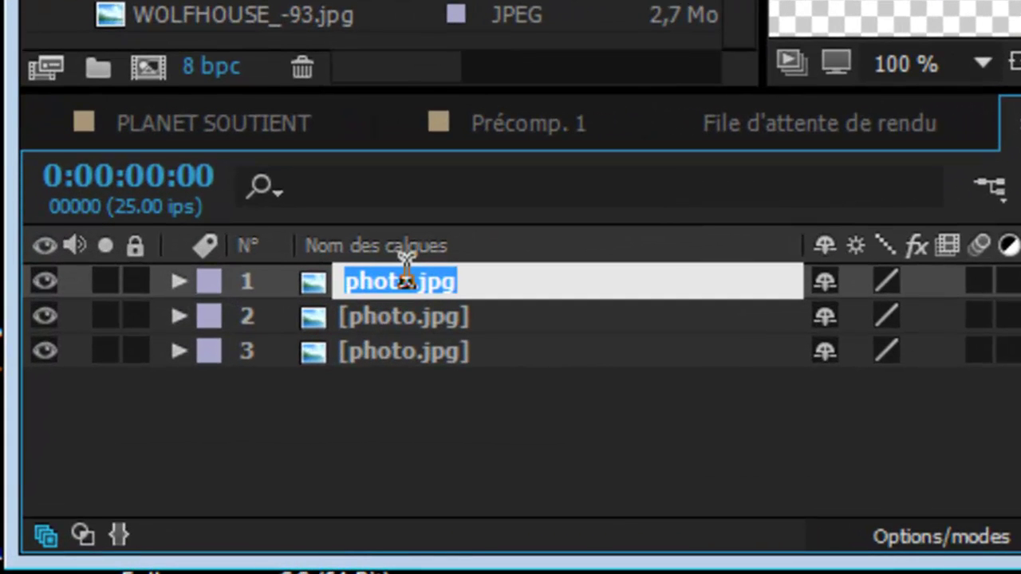
text(c)
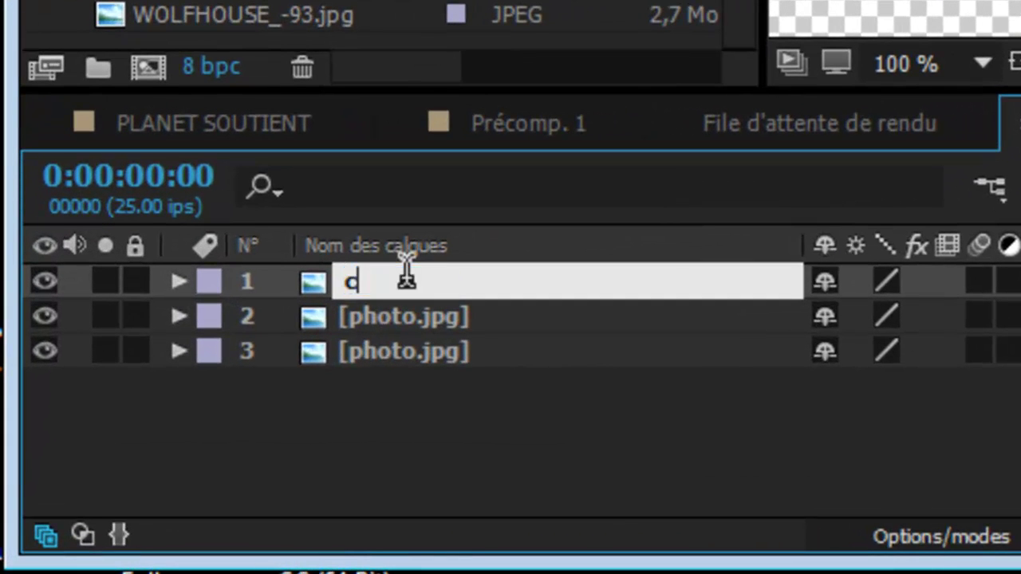
text(rochet de )
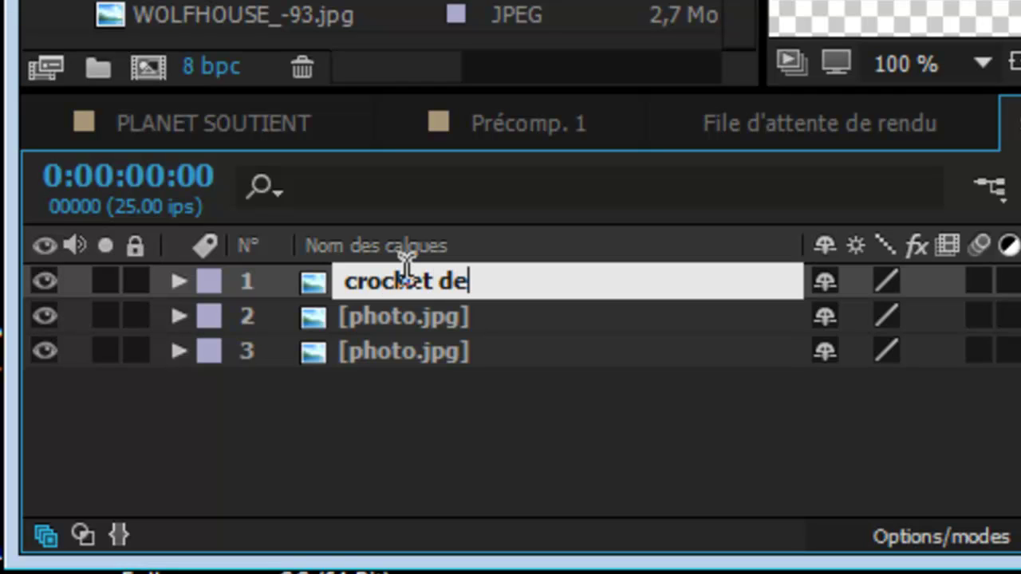
text(gauche)
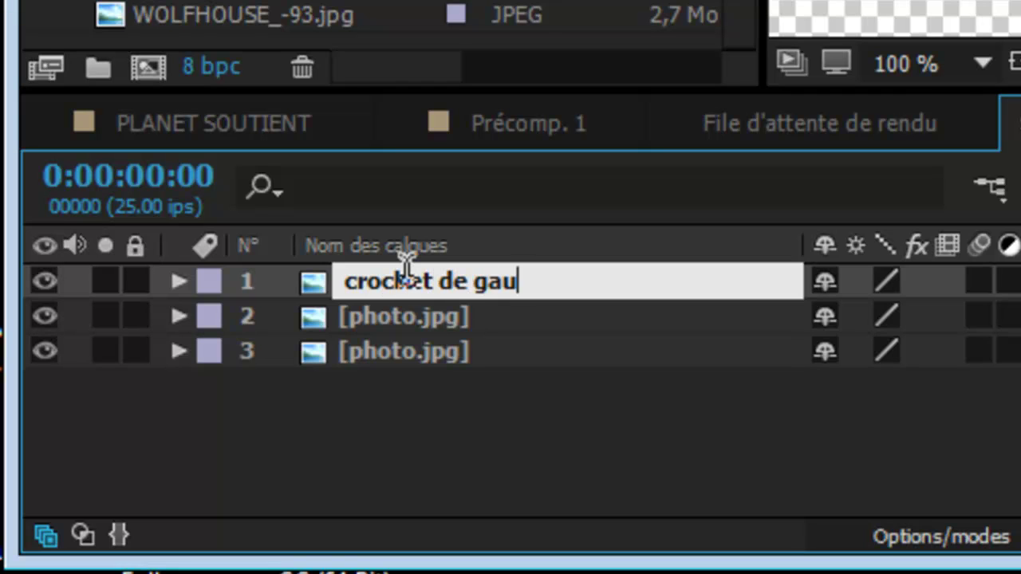
key(Return)
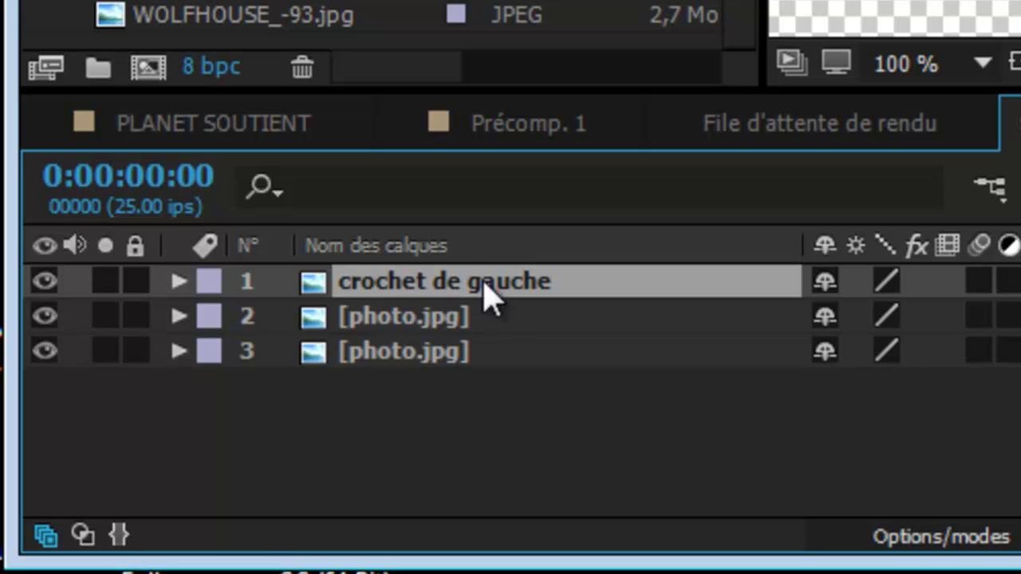
- Rename layer 2 as "goutte d'eau"
click(391, 323)
key(Return)
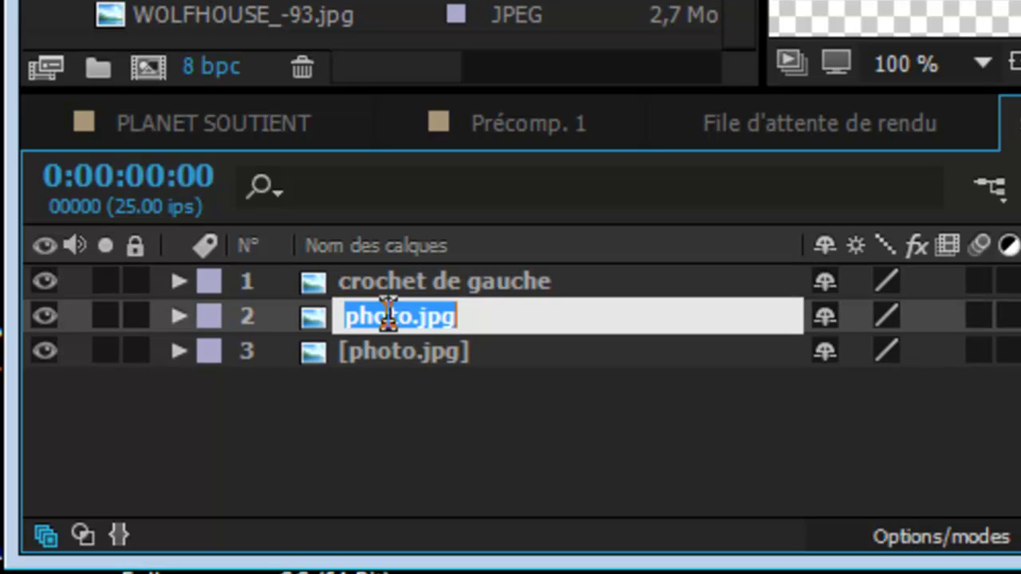
text(c)
key(BackSpace)
text(goutte d)
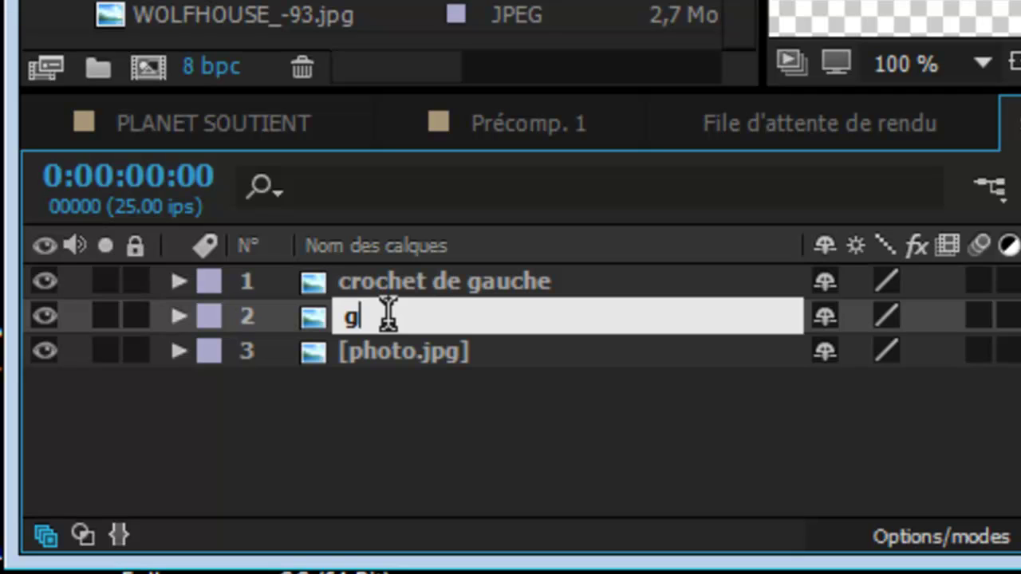
text('eau)
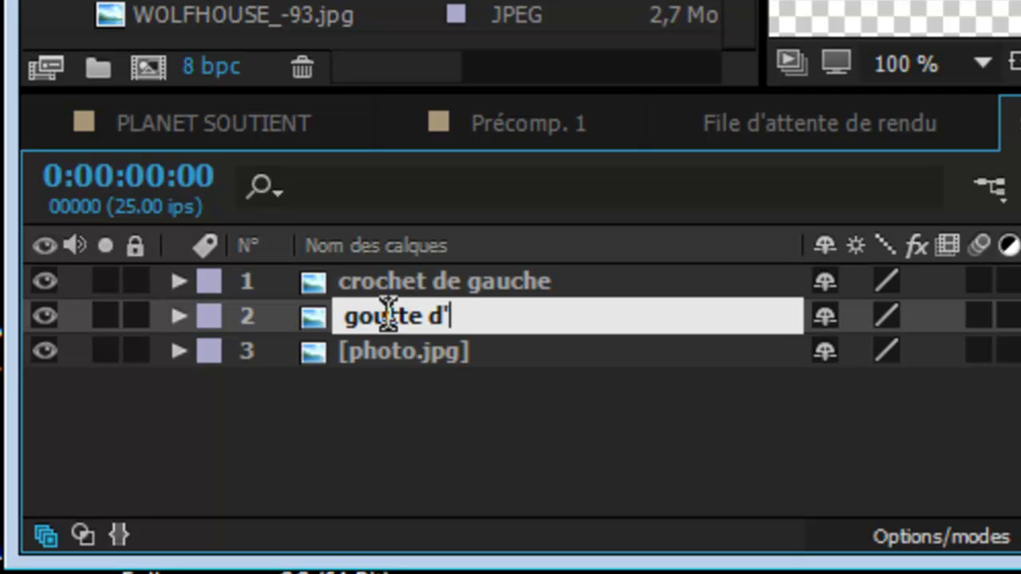
key(Return)
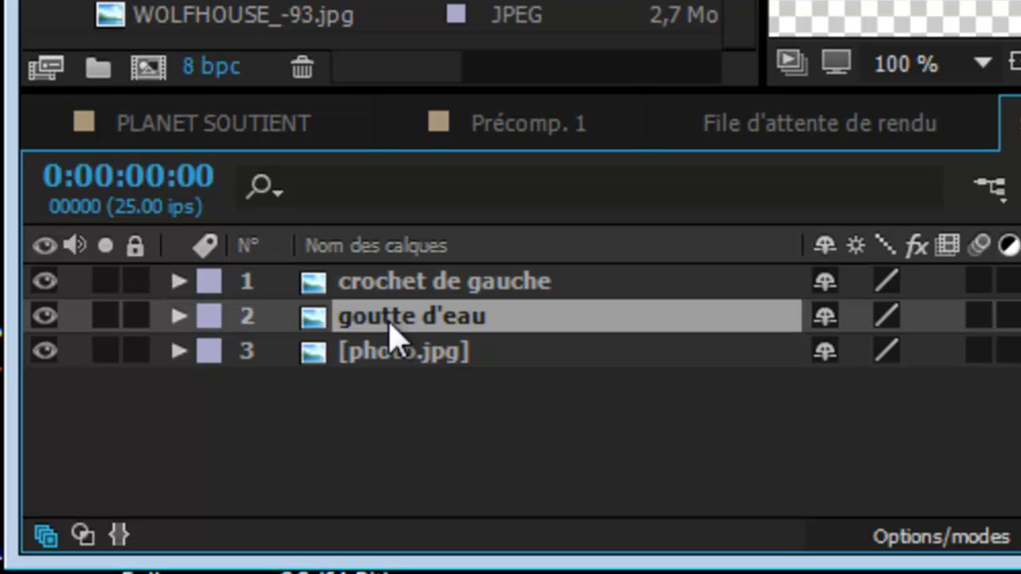
- Rename layer 3 as "crochet de droite"
click(403, 356)
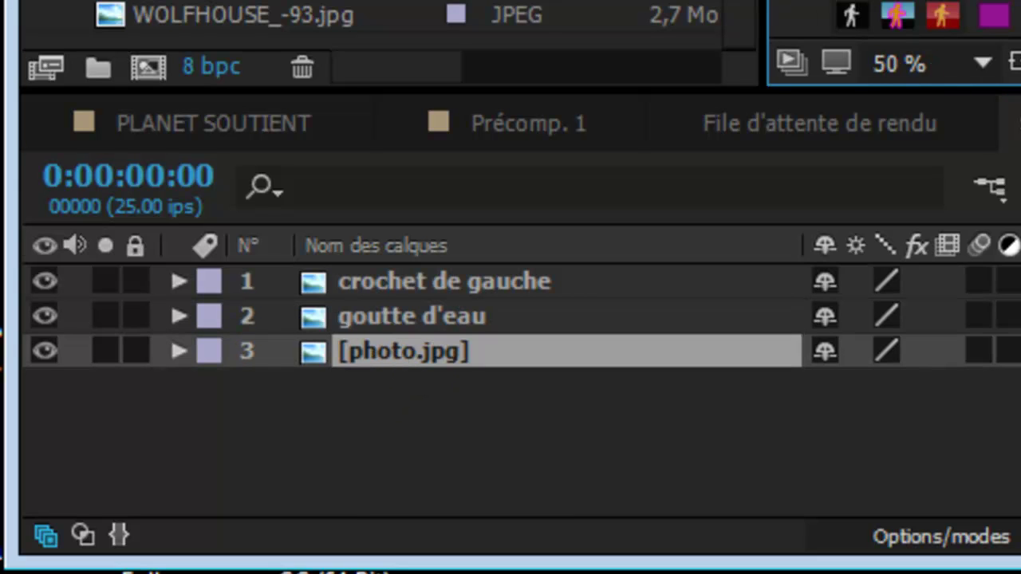
key(slash)
click(381, 357)
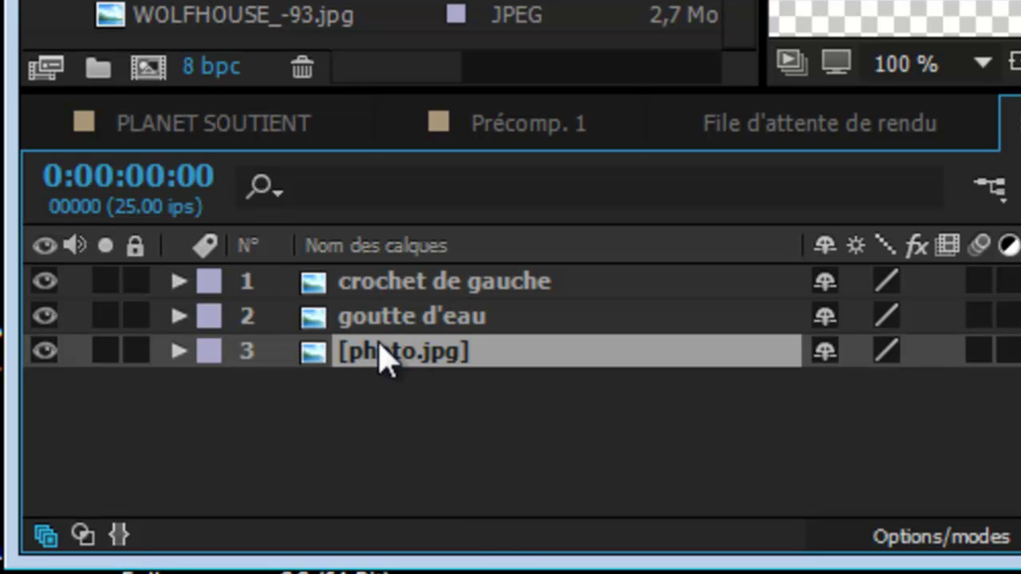
key(Return)
text(crochet de droi)
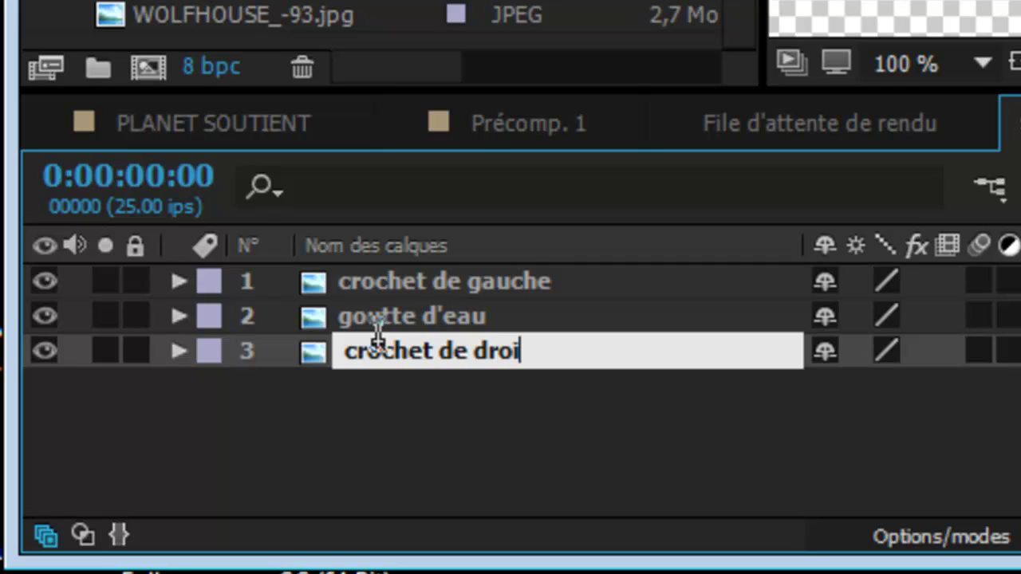
text(te)
key(Return)
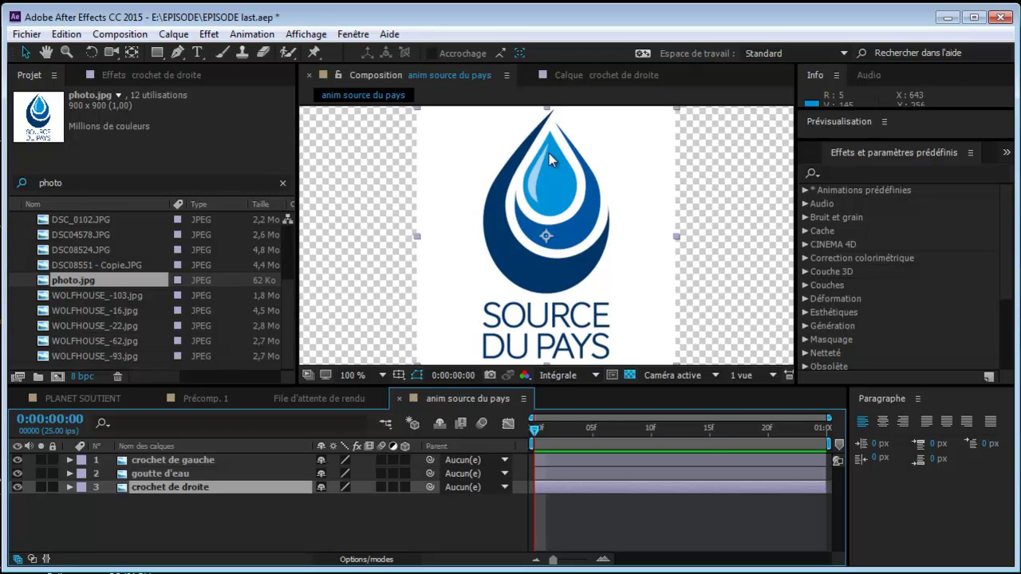
- Draw a closed Pen mask around the dark blue left hook for the crochet de gauche layer
key(h)
drag(548, 153, 547, 160)
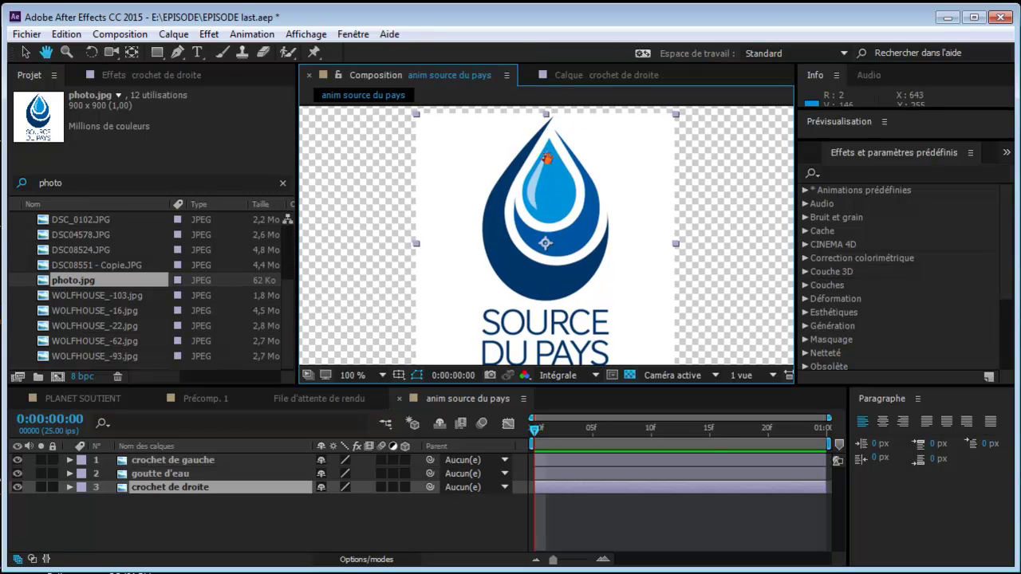
key(v)
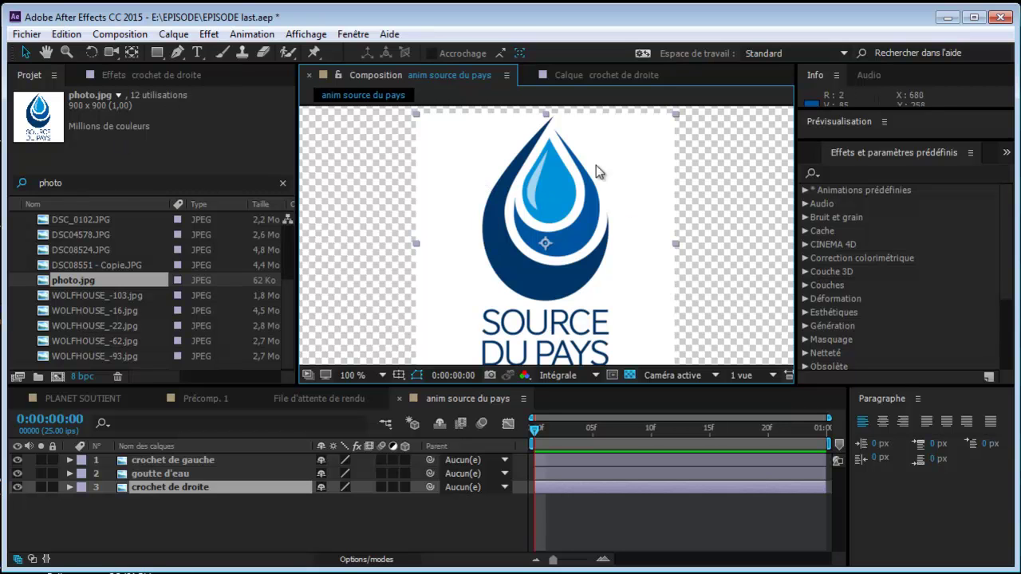
click(177, 53)
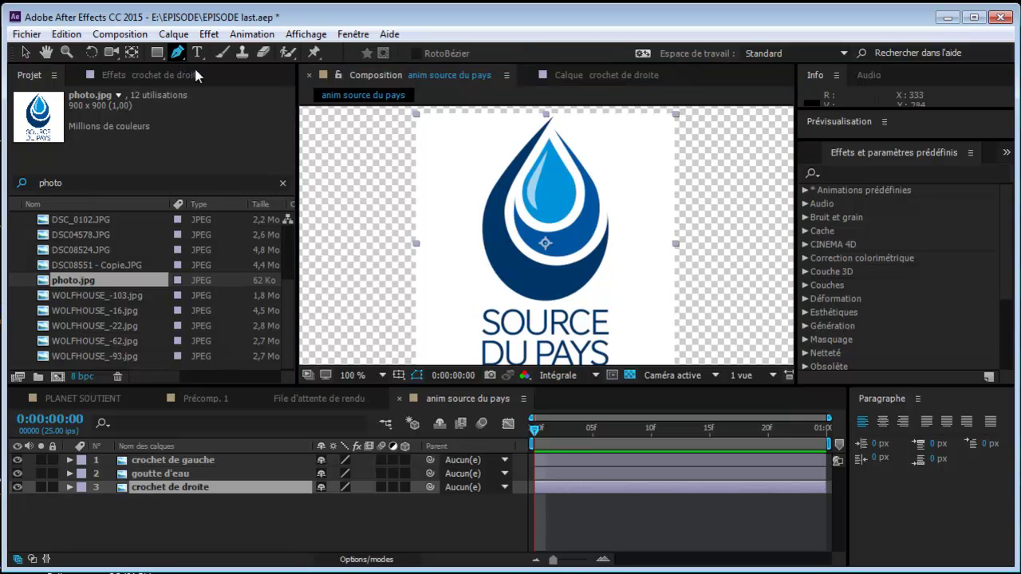
click(538, 116)
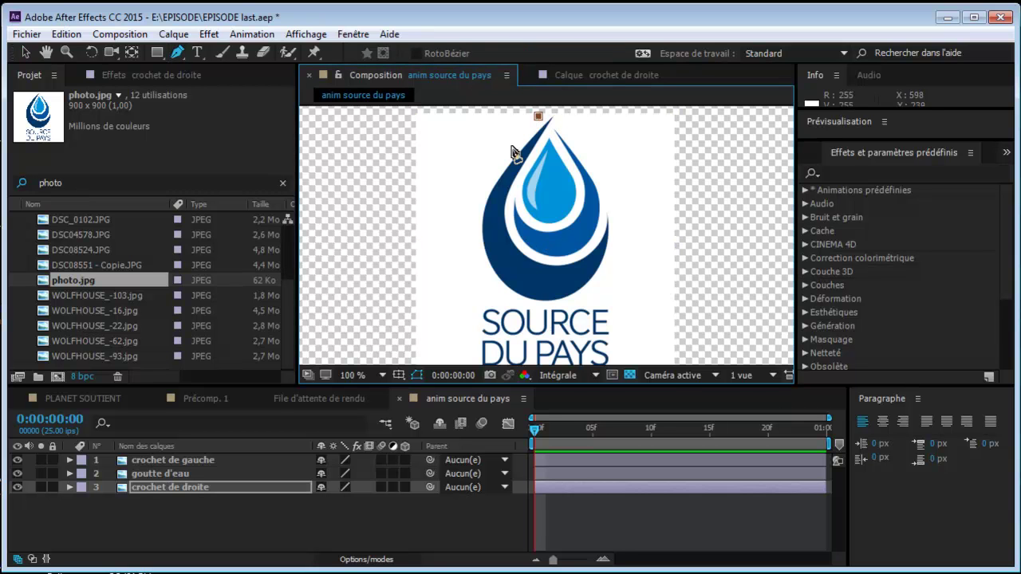
click(510, 146)
click(474, 215)
click(480, 269)
click(540, 307)
drag(599, 285, 608, 276)
click(618, 232)
click(605, 198)
click(579, 255)
drag(511, 215, 512, 176)
click(539, 117)
click(541, 114)
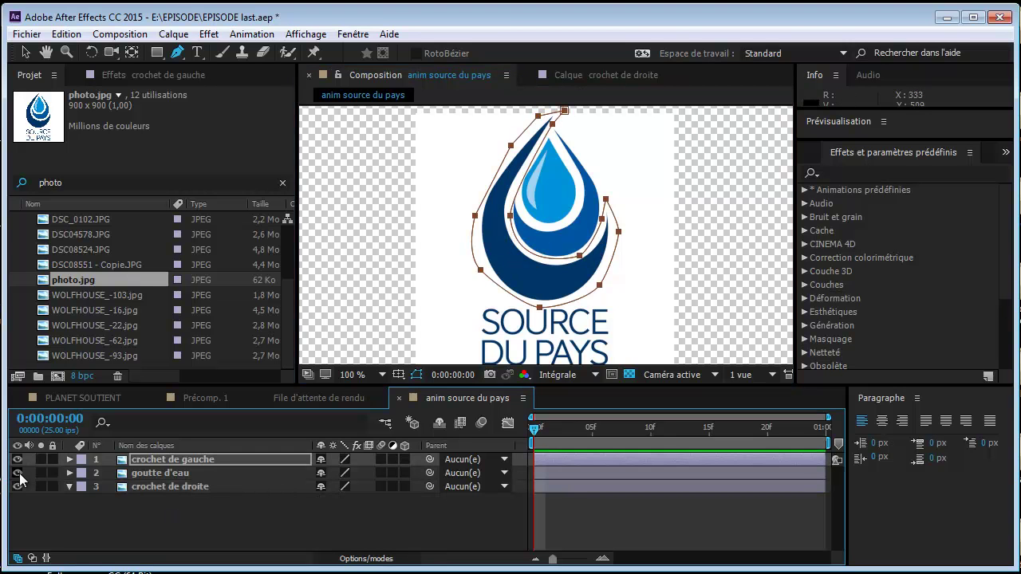
- Hide the goutte d'eau and crochet de droite layers to isolate the masked left hook
click(18, 473)
click(18, 486)
click(17, 486)
click(18, 486)
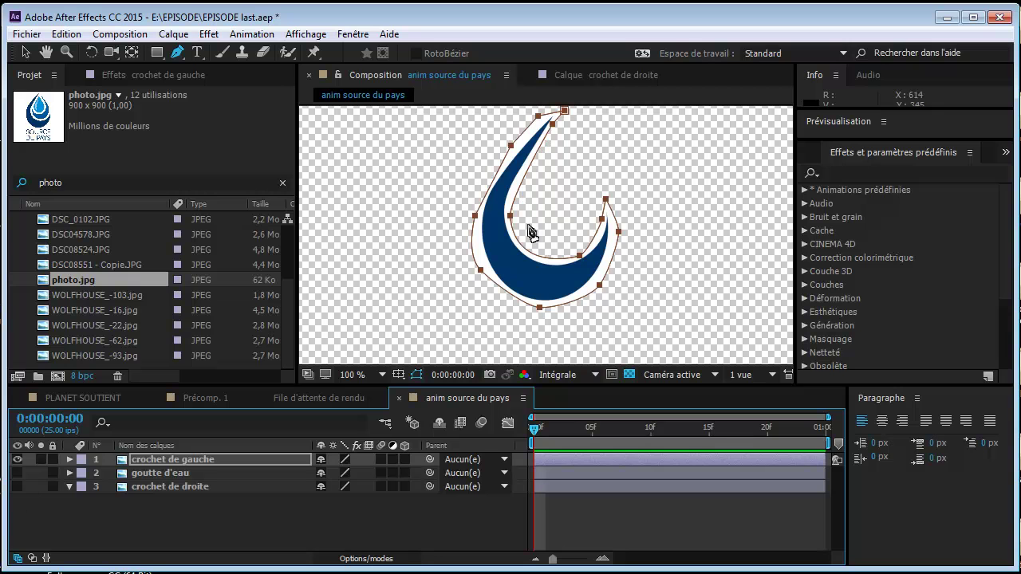
- Show only the goutte d'eau layer and draw a closed, curved Pen mask around the light blue drop on it
click(18, 459)
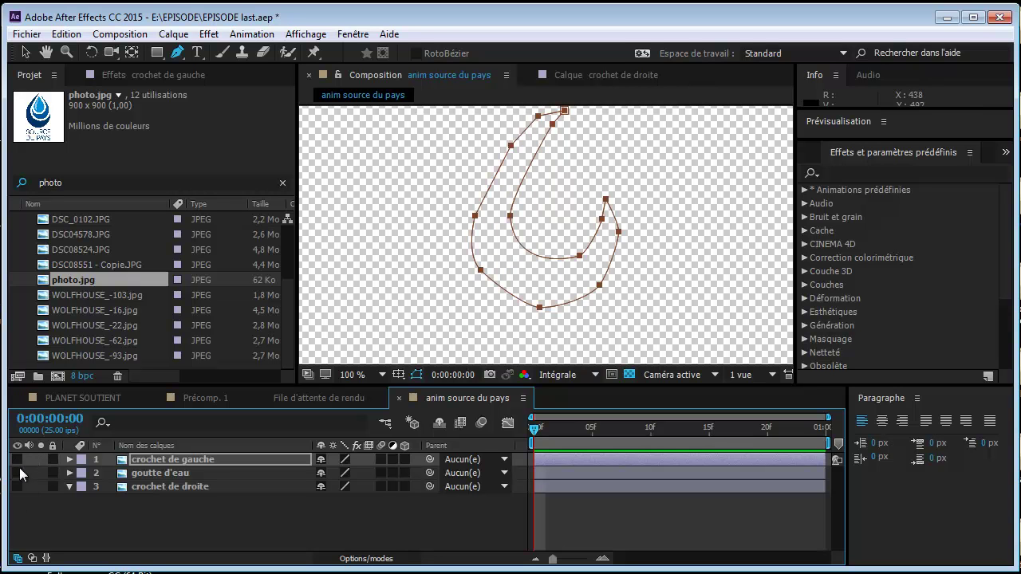
click(17, 473)
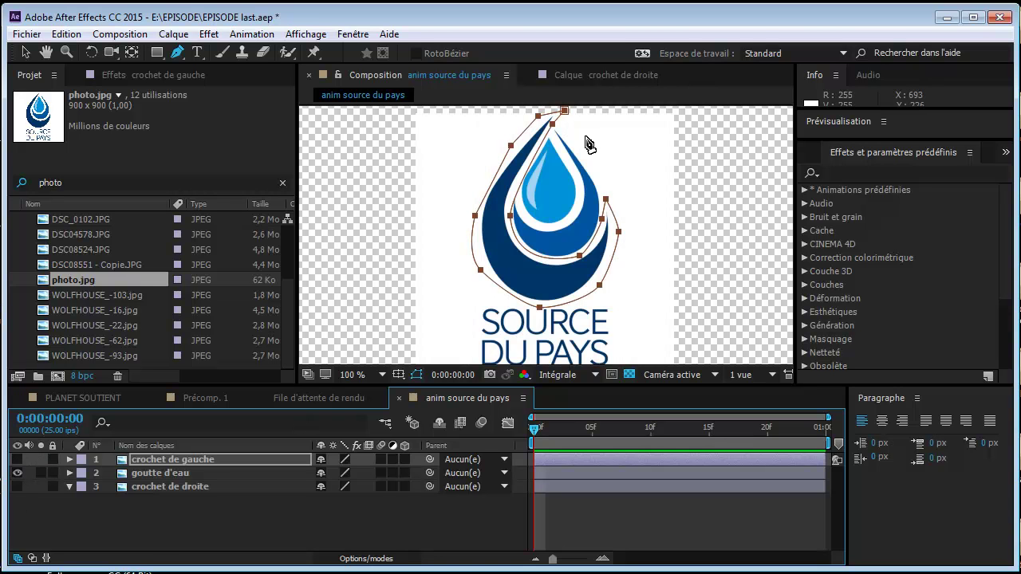
click(192, 473)
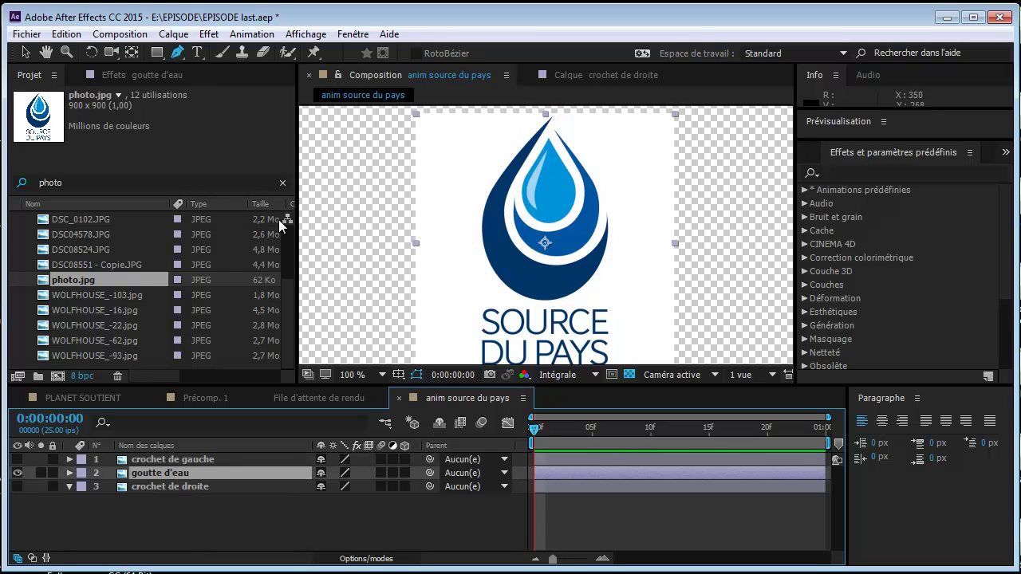
drag(548, 125, 541, 139)
mouse_move(517, 198)
mouse_down()
mouse_move(521, 214)
mouse_move(557, 227)
mouse_up()
drag(581, 184, 567, 162)
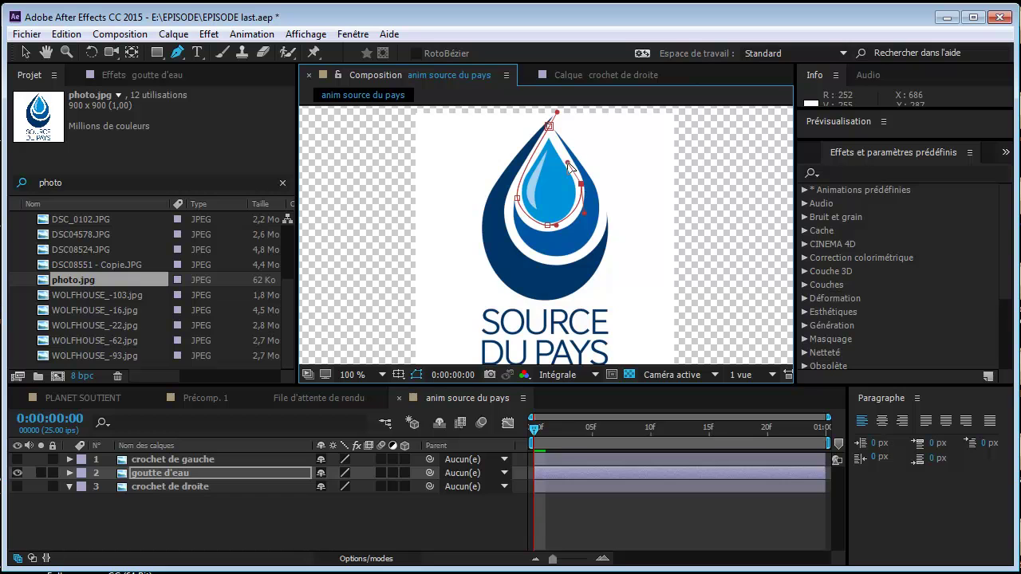
click(550, 125)
drag(558, 116, 555, 135)
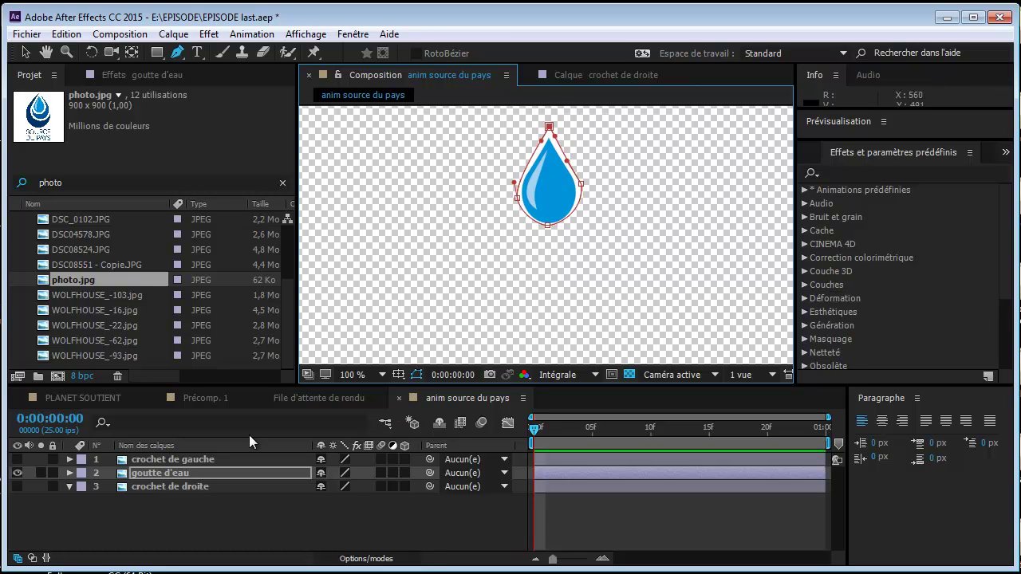
- Show only the crochet de droite layer and draw a closed, curved Pen mask around the medium blue right hook on it
click(17, 487)
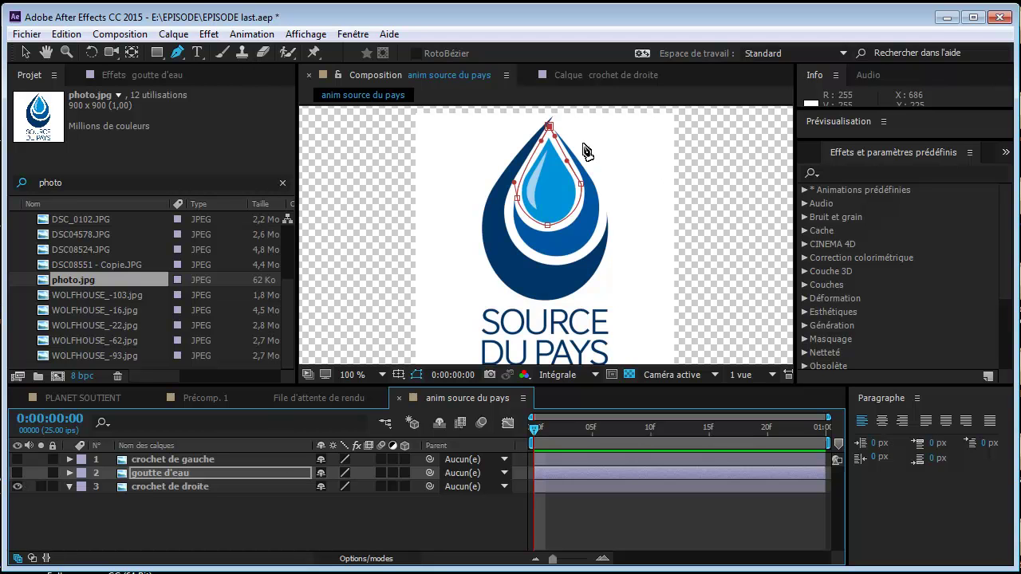
double_click(171, 487)
click(375, 74)
click(551, 129)
click(580, 199)
drag(519, 198, 481, 136)
drag(519, 245, 537, 271)
click(604, 202)
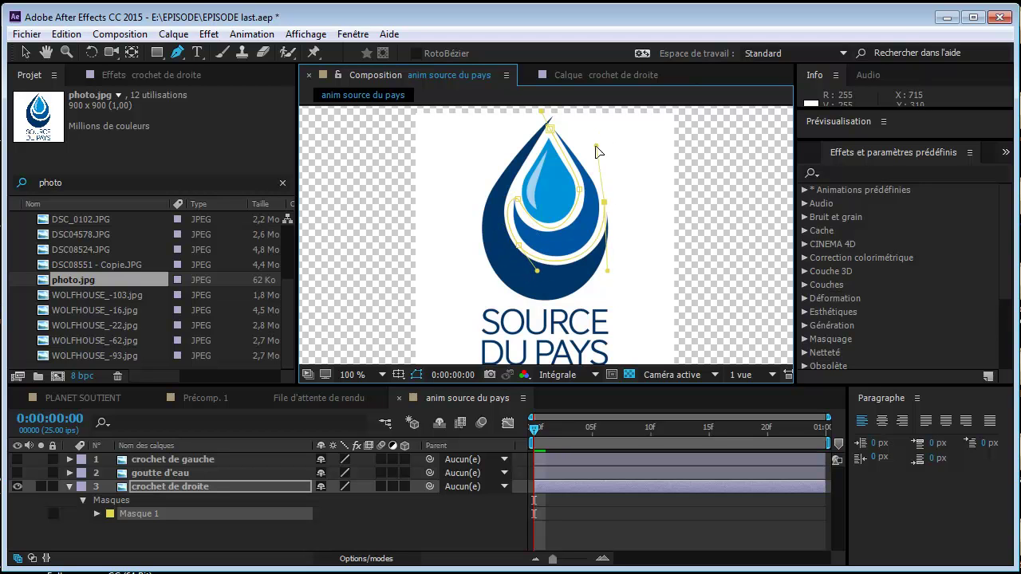
click(542, 112)
scroll(563, 156, up, 1)
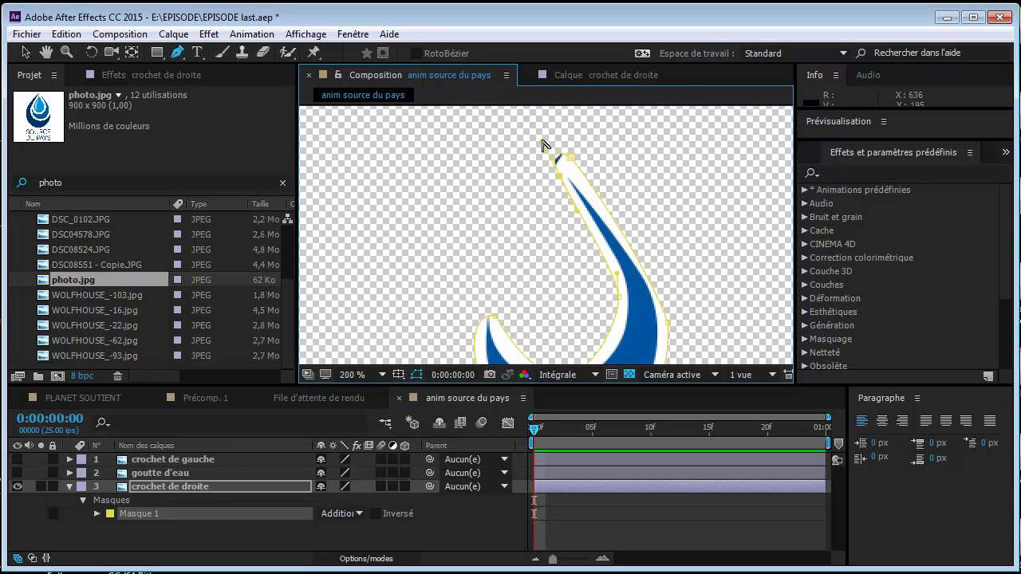
- Make the crochet de gauche and goutte d'eau layers visible again alongside crochet de droite
scroll(548, 171, down, 1)
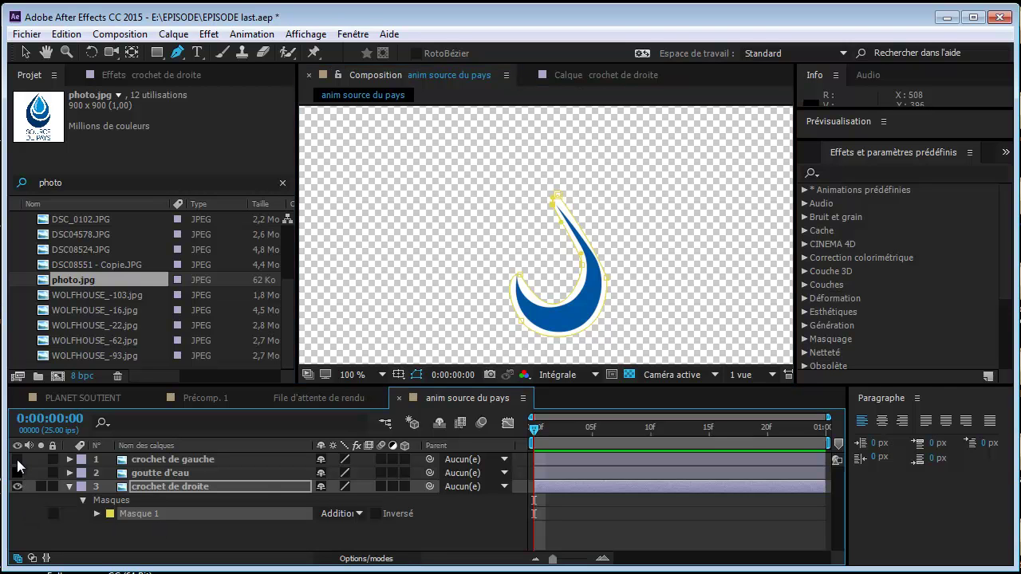
drag(17, 473, 17, 459)
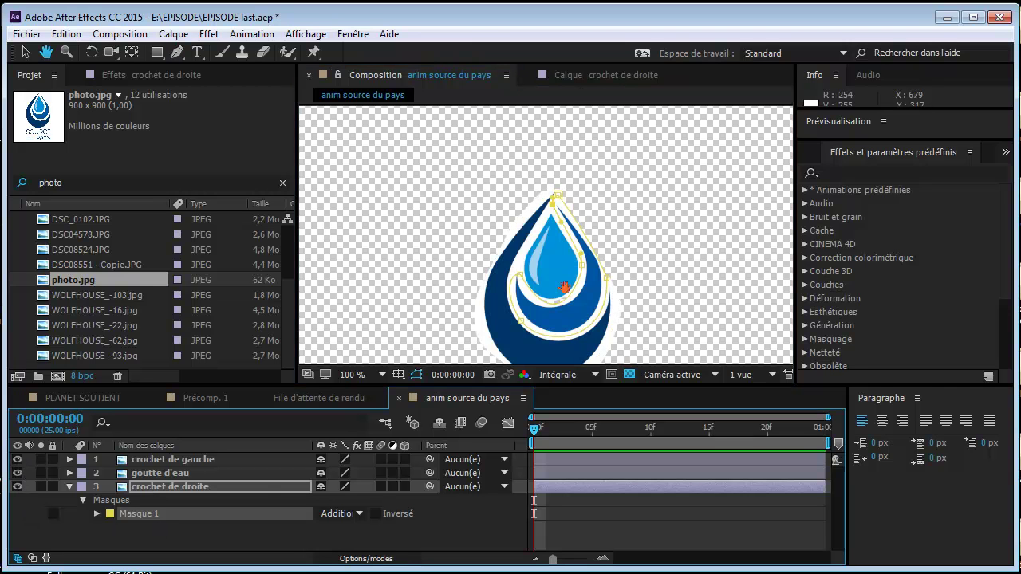
drag(577, 284, 571, 253)
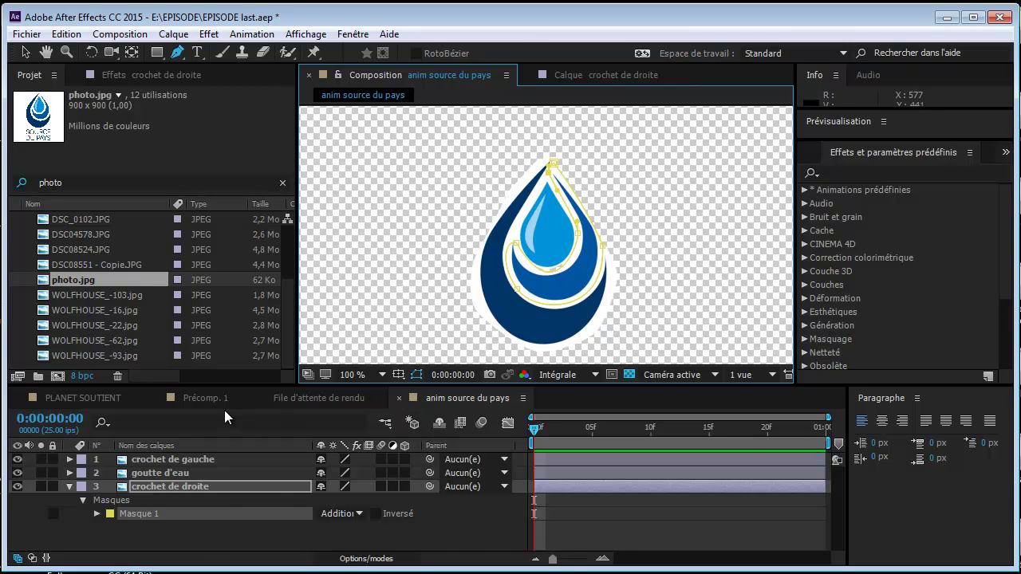
- Scrub through the start of the Précomp. 1 composition to review its animation
click(206, 398)
drag(558, 430, 594, 427)
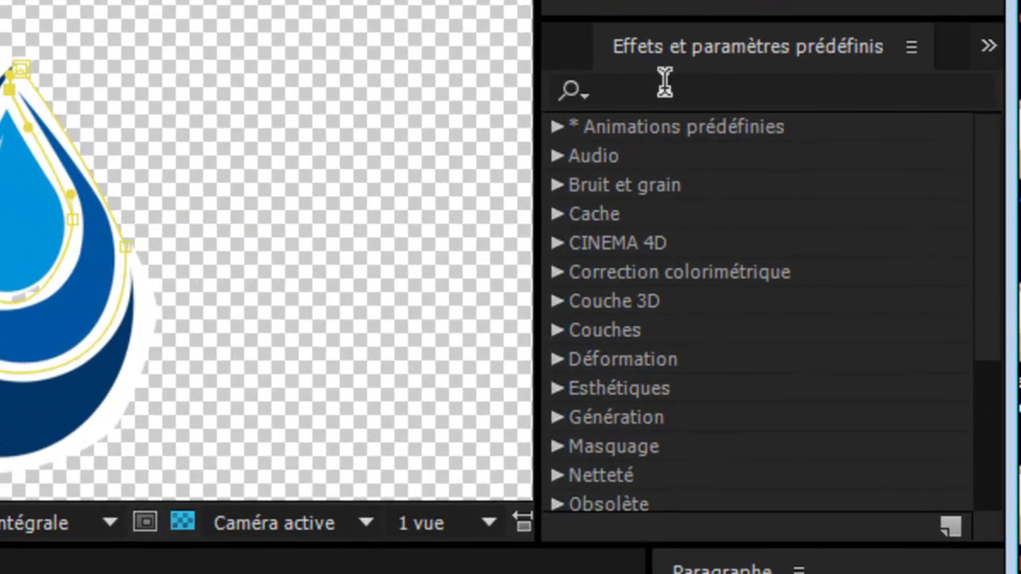
- Search the effects for "tracé" and apply Tracé dynamique to the crochet de gauche layer
click(695, 86)
text(tracé)
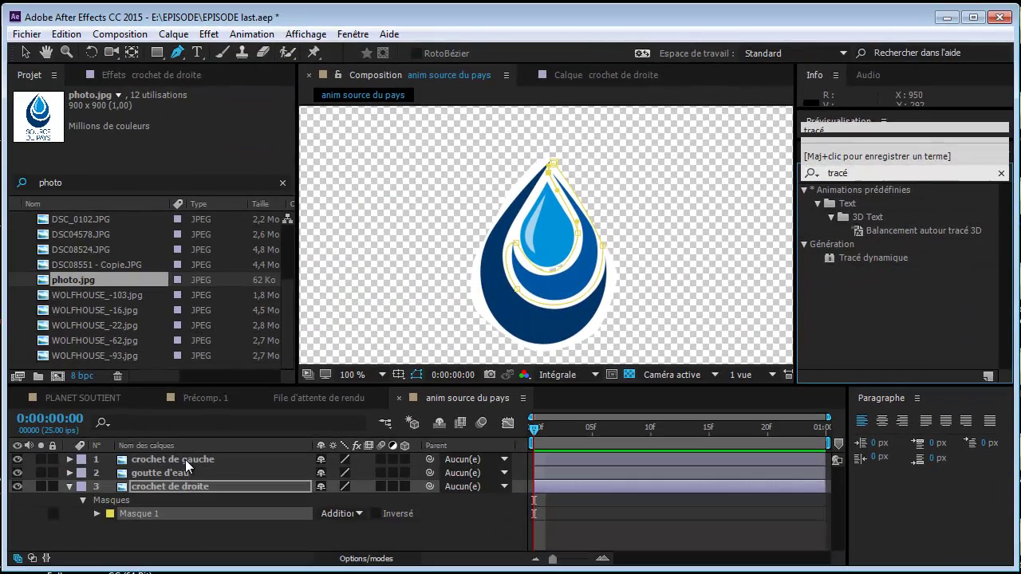
click(185, 459)
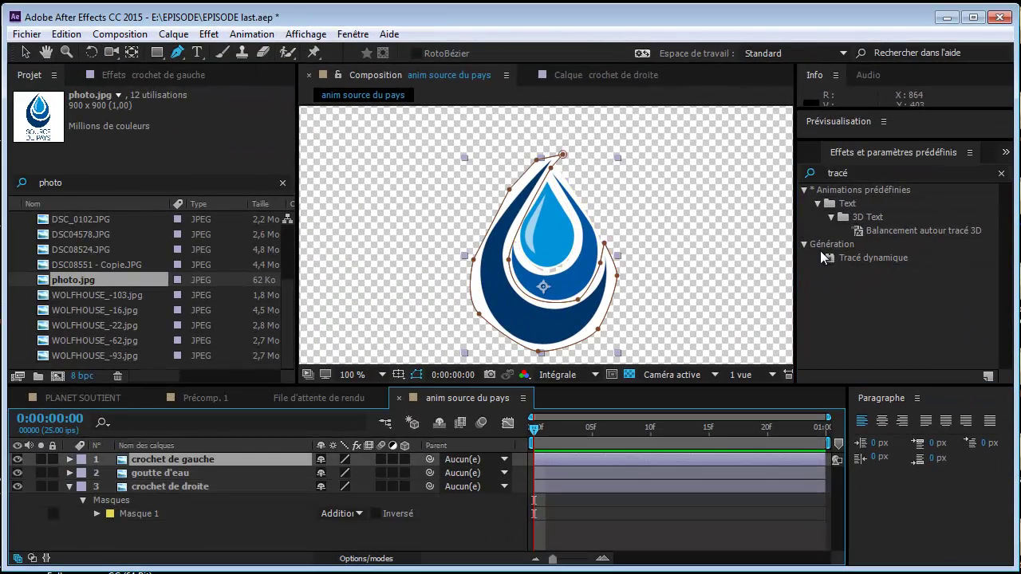
drag(854, 256, 207, 457)
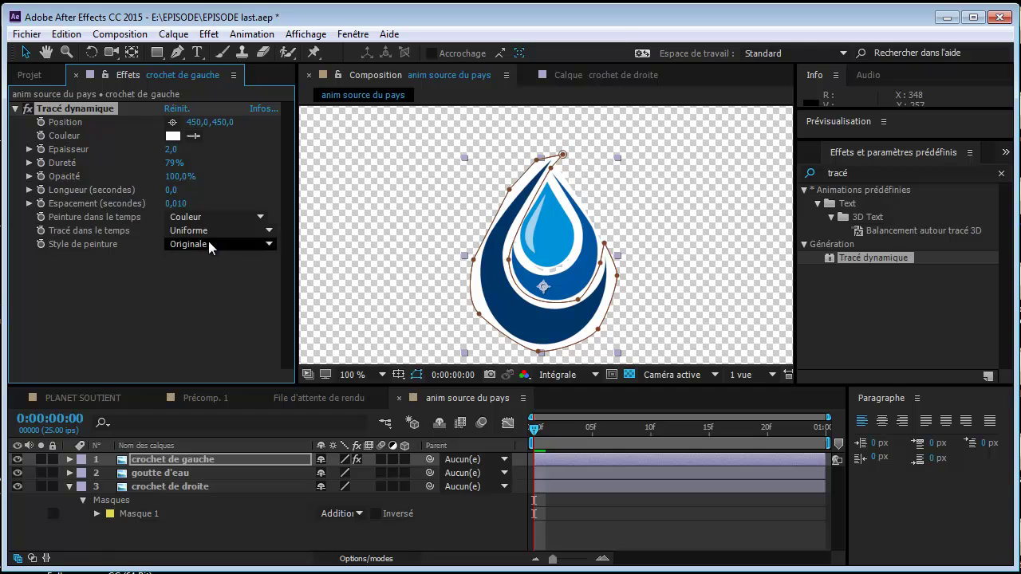
- Set the Epaisseur of the Tracé dynamique effect to 90
click(170, 149)
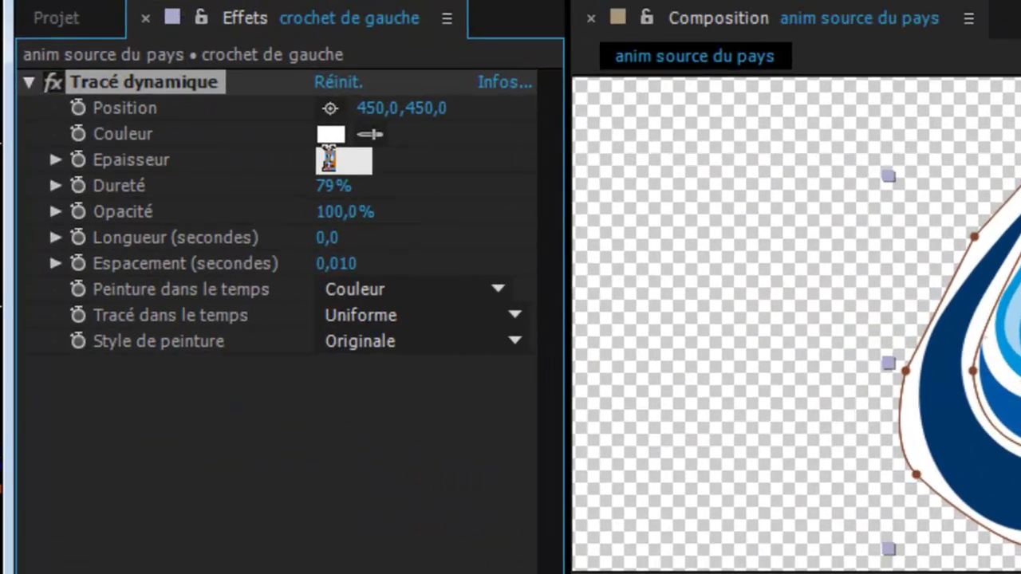
text(90)
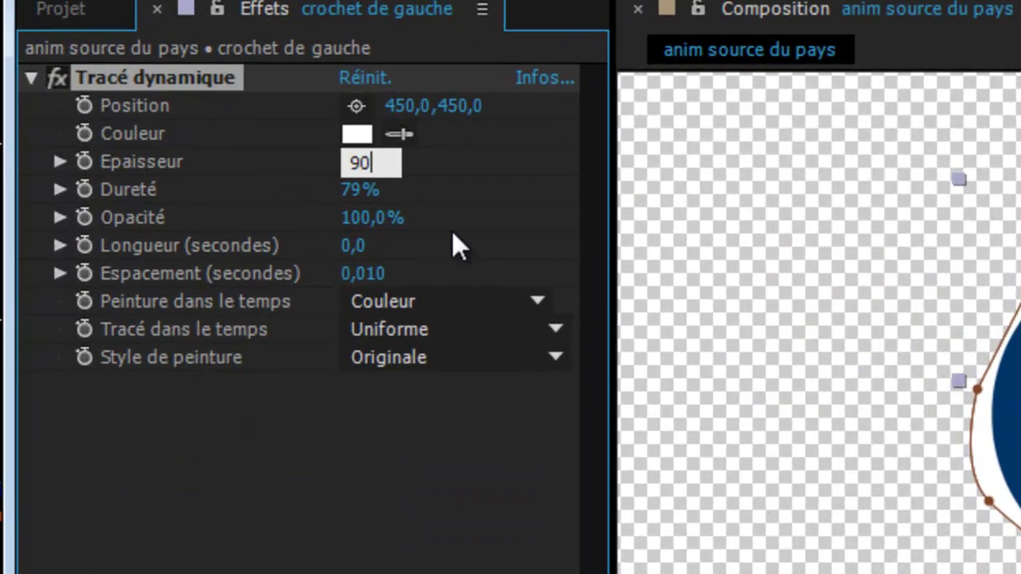
click(300, 499)
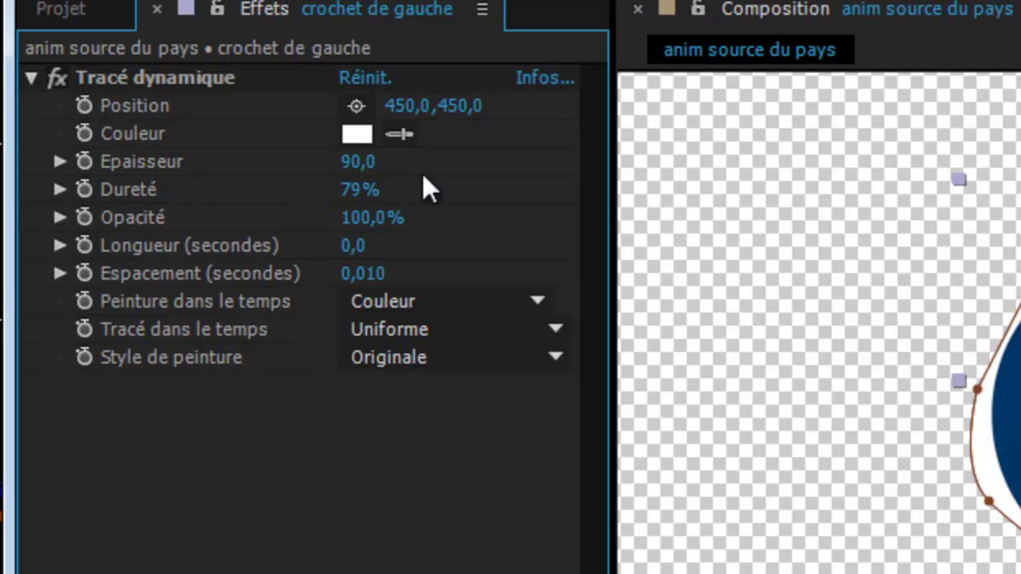
- Move the Tracé dynamique brush point above the hook's tip, about 513.9, -83.3, and enable Position keyframing at frame 0
click(209, 80)
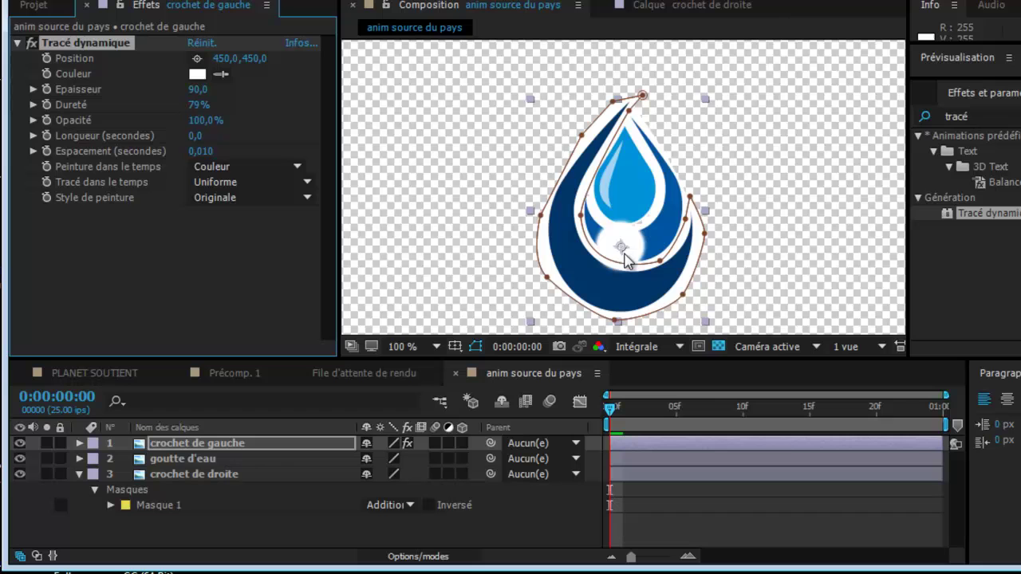
drag(622, 249, 642, 80)
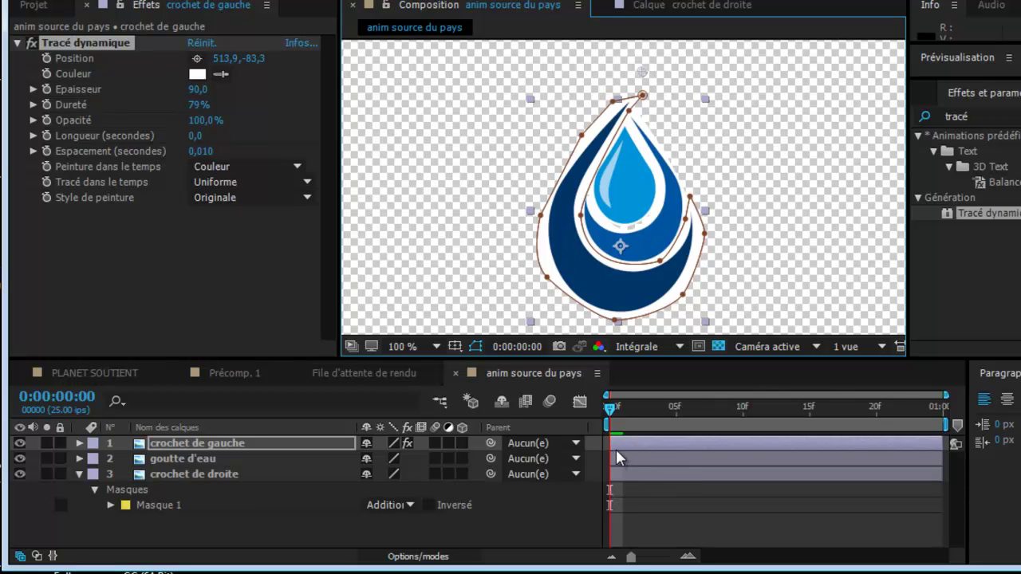
click(47, 58)
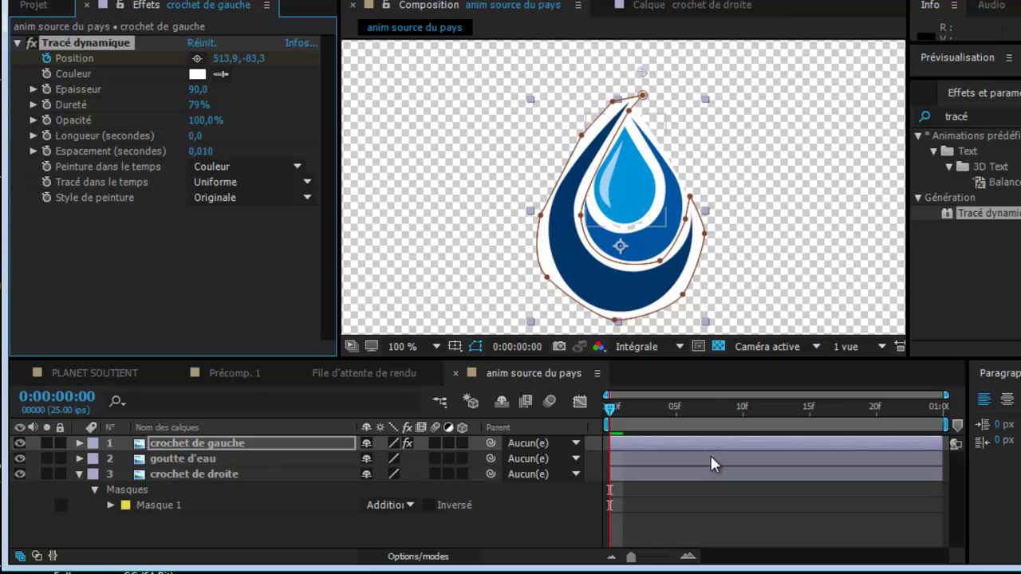
- Keyframe the brush Position down the left hook: about 280.6, 313.9 at frame 3 and about 300, 505.6 at frame 6
key(space)
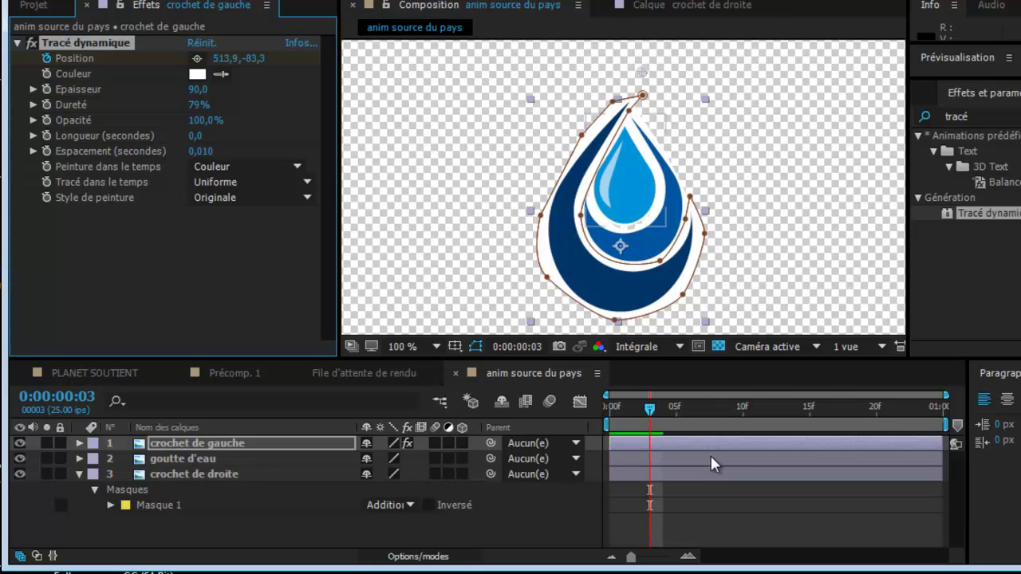
mouse_move(642, 83)
mouse_down()
mouse_move(600, 138)
mouse_move(565, 215)
mouse_up()
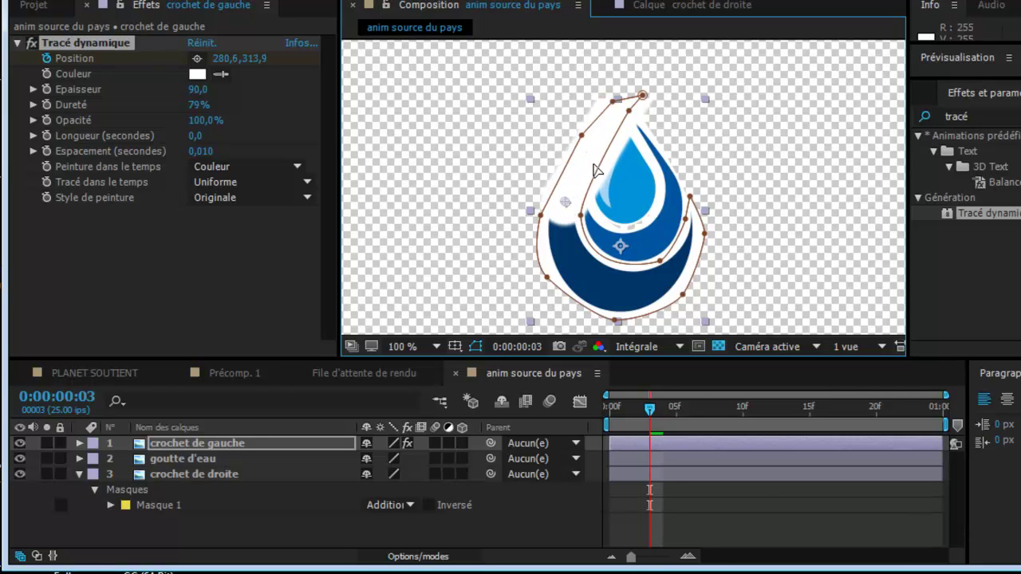
click(659, 429)
key(Page_Down)
key(Page_Down)
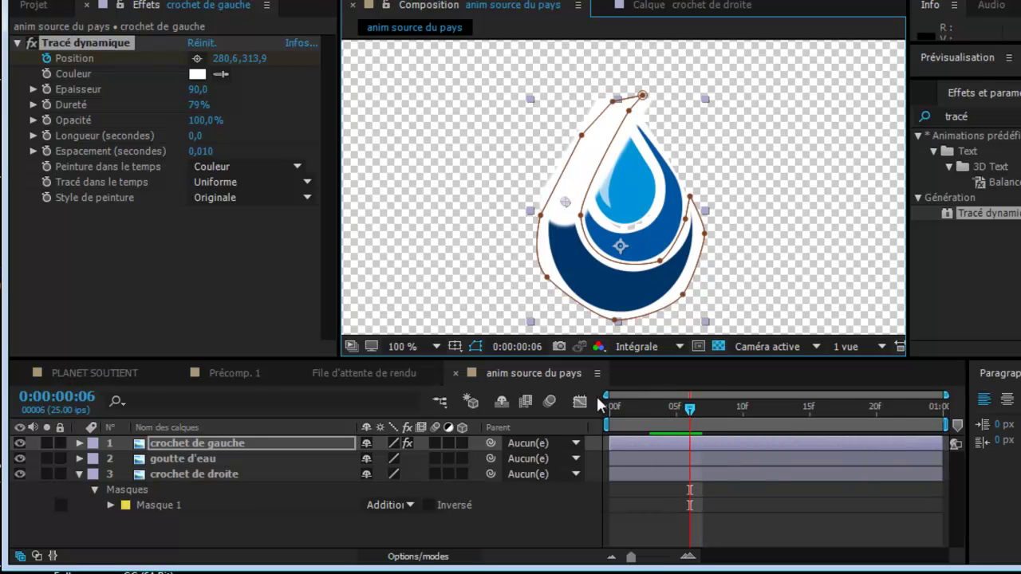
drag(565, 203, 571, 265)
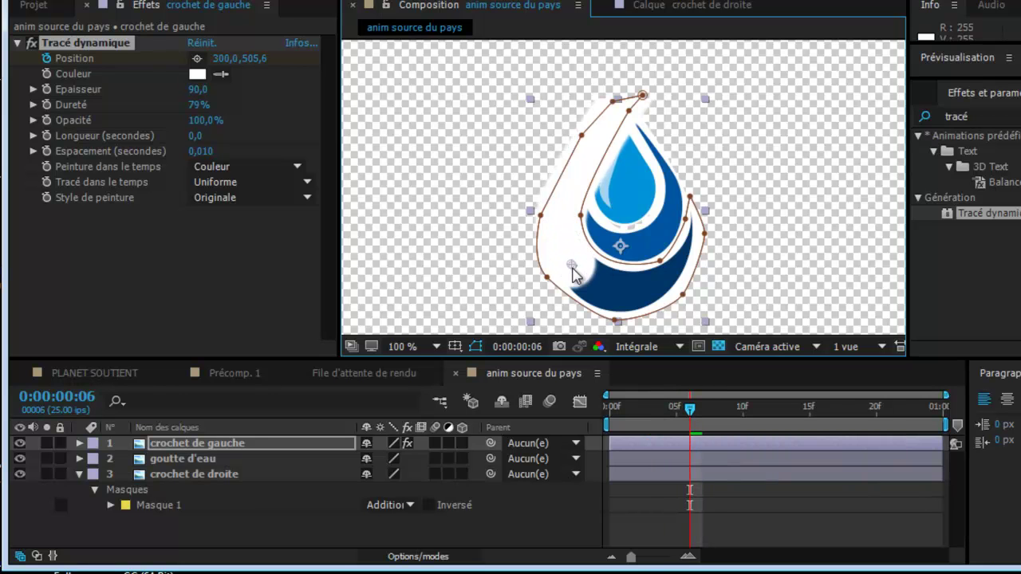
- Keyframe the brush Position along the hook's lower curve: about 425, 600 at frame 9 and about 600, 550 at frame 12
key(Page_Down)
key(Page_Down)
key(Page_Down)
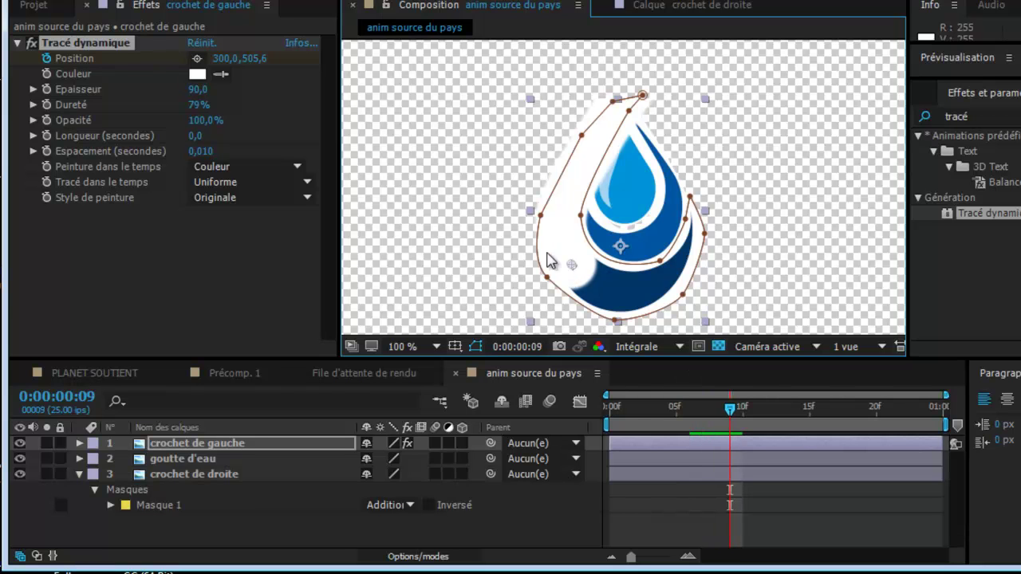
mouse_move(569, 268)
mouse_down()
mouse_move(587, 290)
mouse_move(648, 300)
mouse_move(615, 301)
mouse_up()
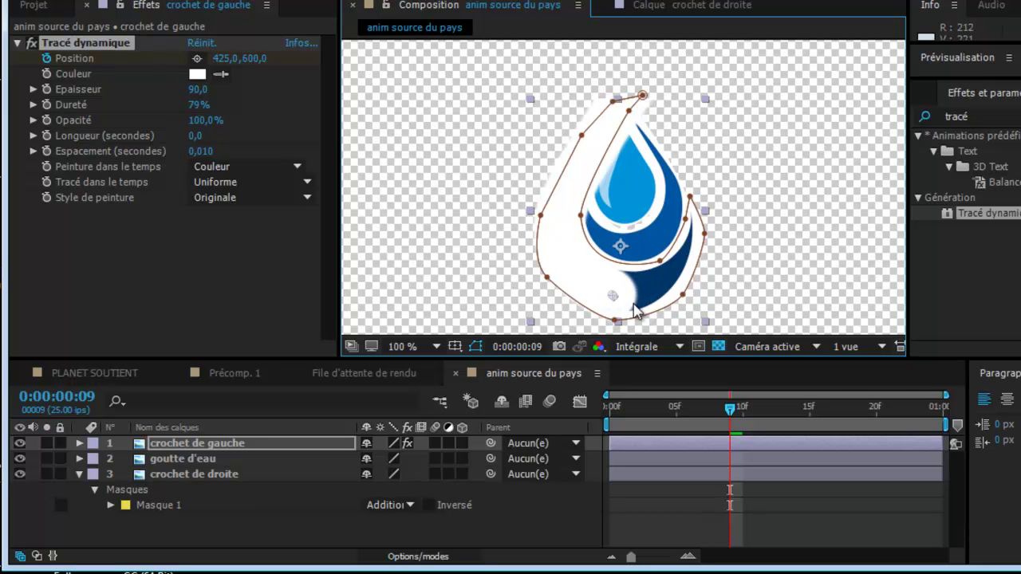
key(Page_Down)
key(Page_Down)
key(Page_Down)
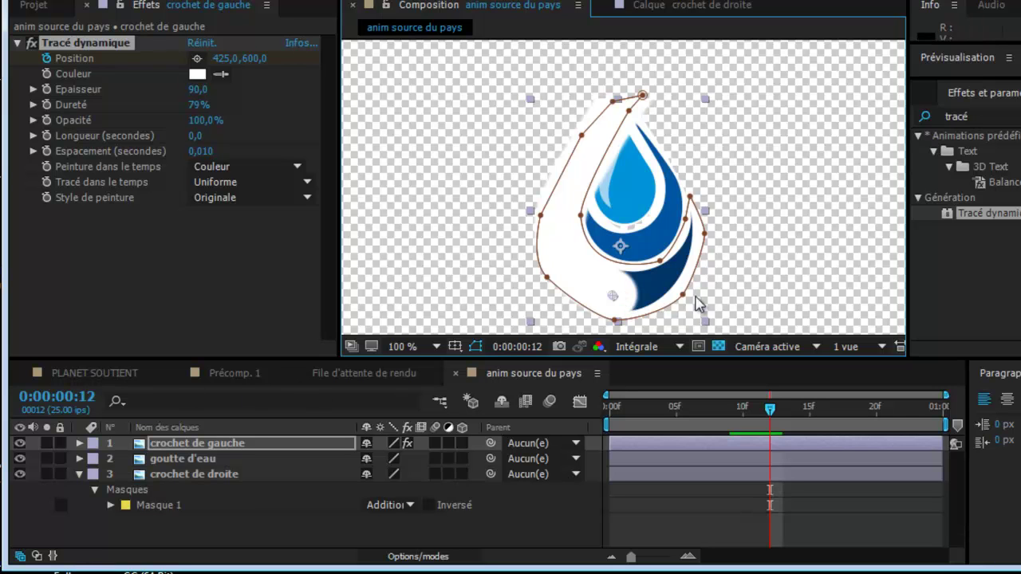
mouse_move(615, 296)
mouse_down()
mouse_move(687, 266)
mouse_move(670, 280)
mouse_up()
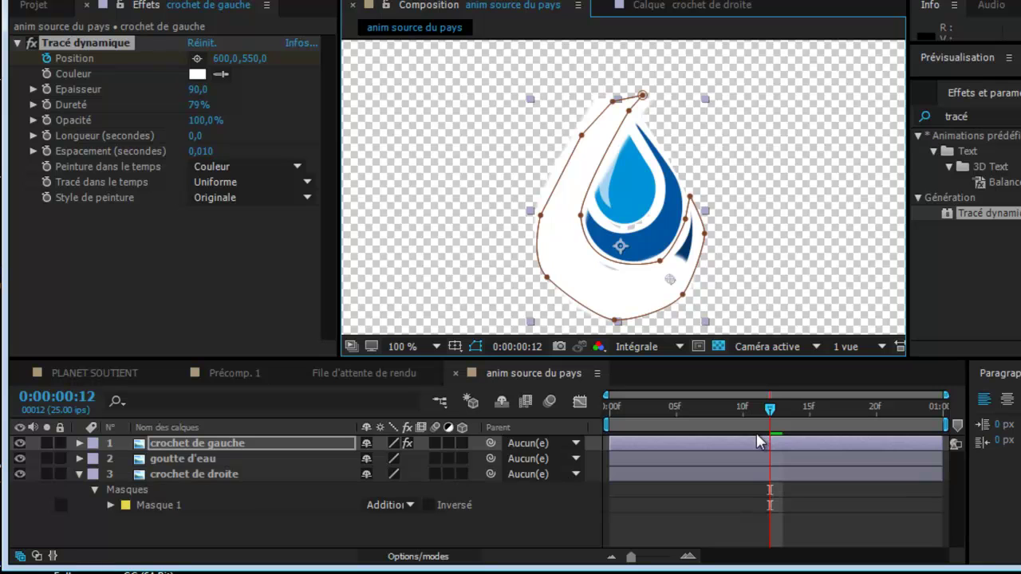
- Show the keyframes of the crochet de gauche layer and adjust its frame 9 brush Position to about 425, 591.7
key(u)
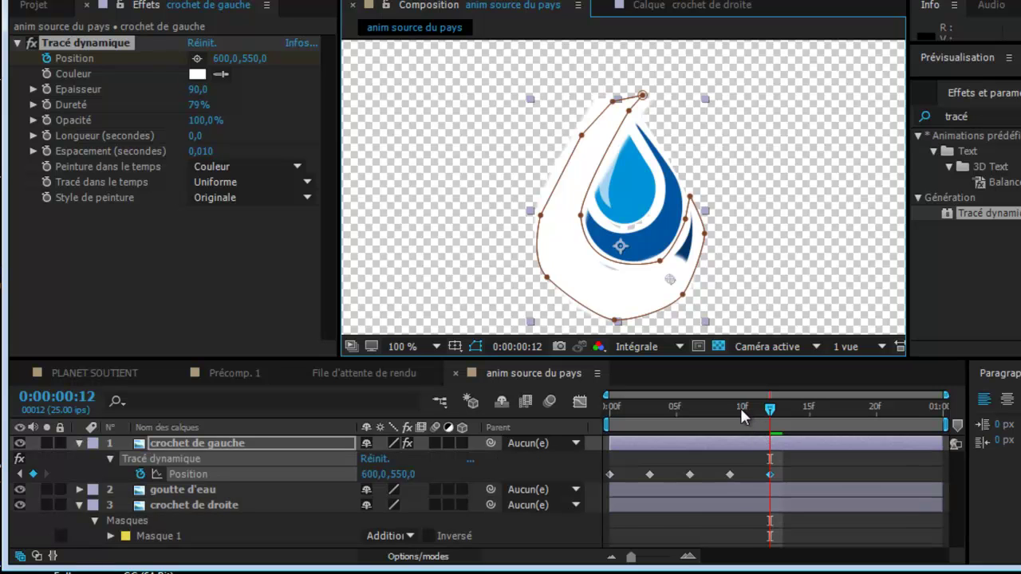
click(730, 409)
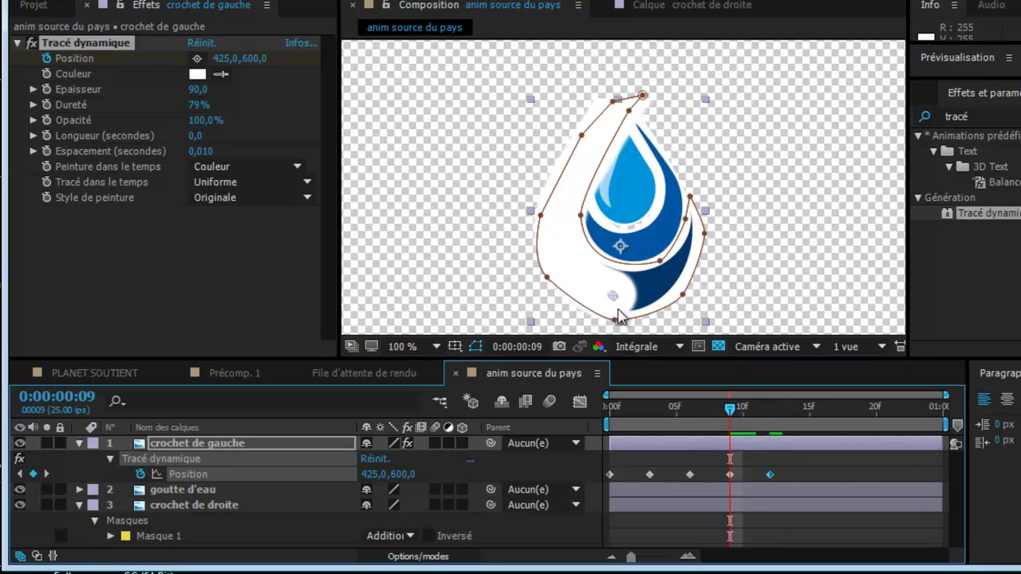
drag(613, 303, 615, 296)
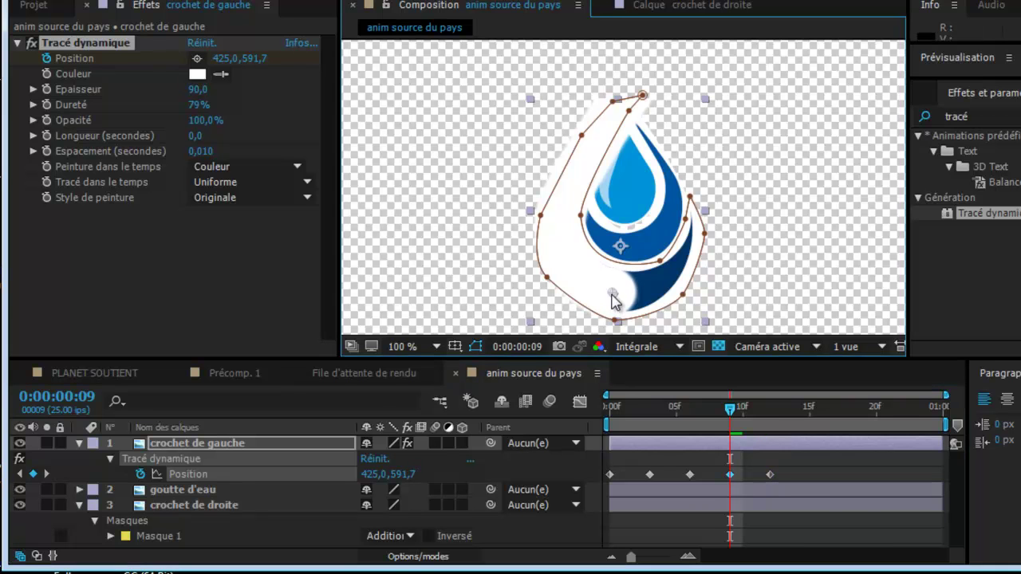
- Keyframe the left hook's brush Position at about 697.2, 333.3 on frame 13, and move the frame 12 keyframe to frame 11
drag(730, 409, 773, 408)
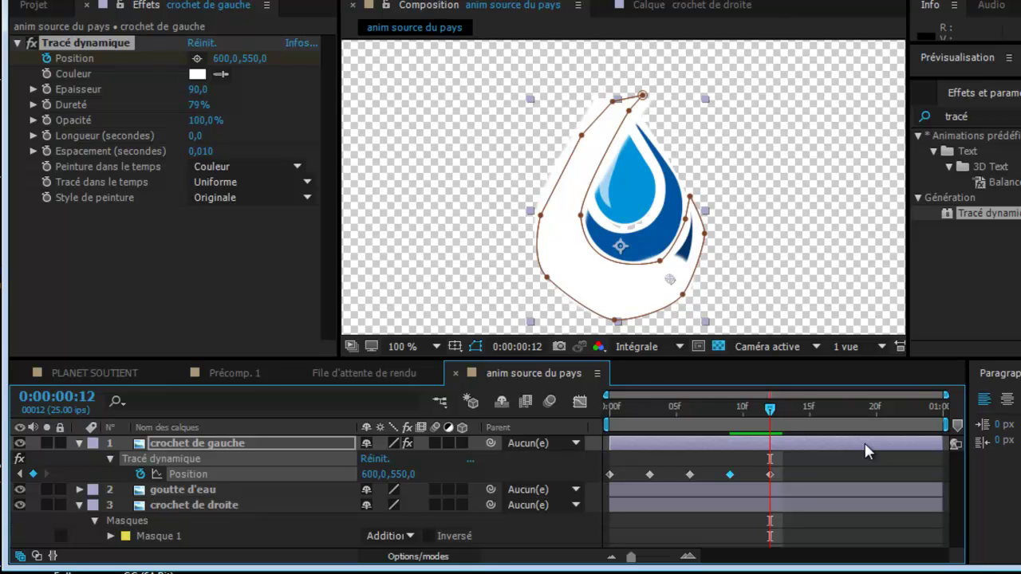
key(Page_Down)
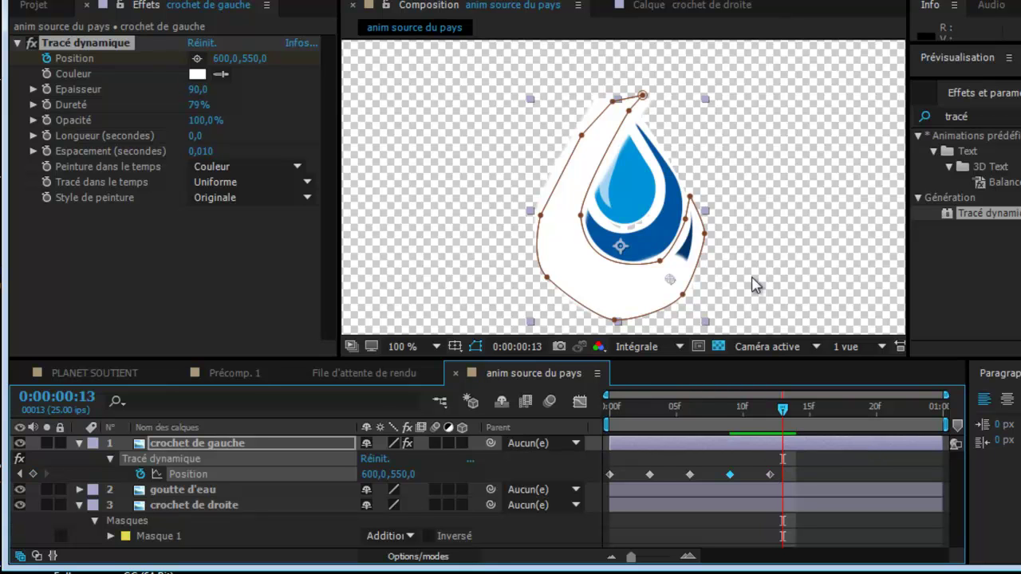
drag(669, 280, 700, 217)
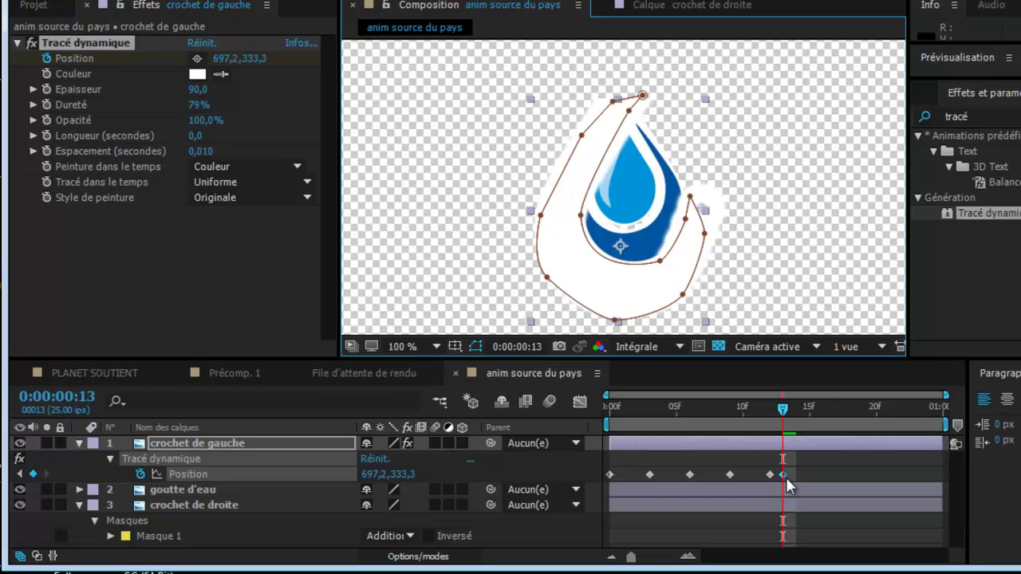
mouse_move(785, 475)
drag(770, 475, 758, 477)
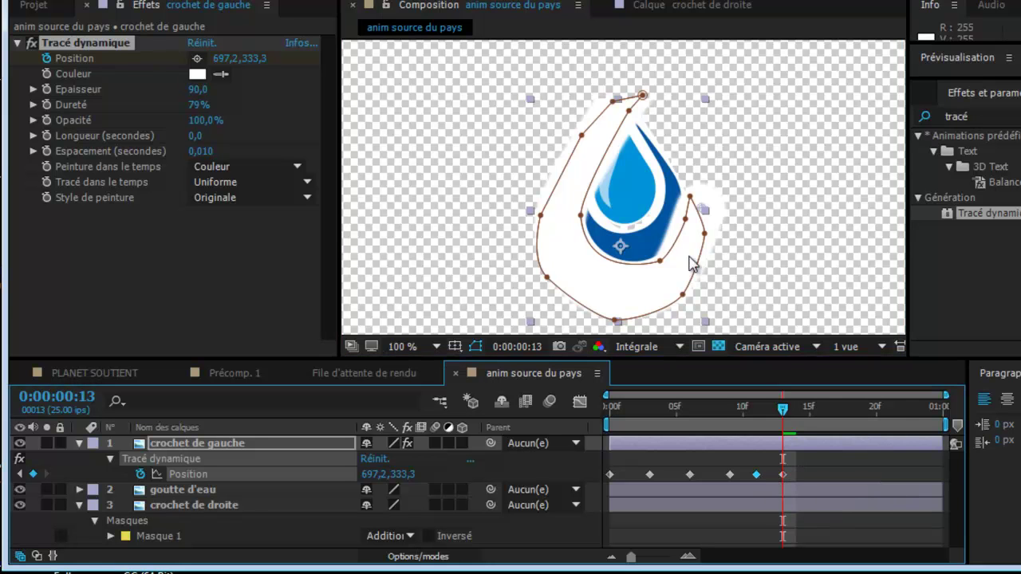
mouse_move(783, 415)
mouse_down()
mouse_move(611, 412)
mouse_move(796, 413)
mouse_move(783, 411)
mouse_up()
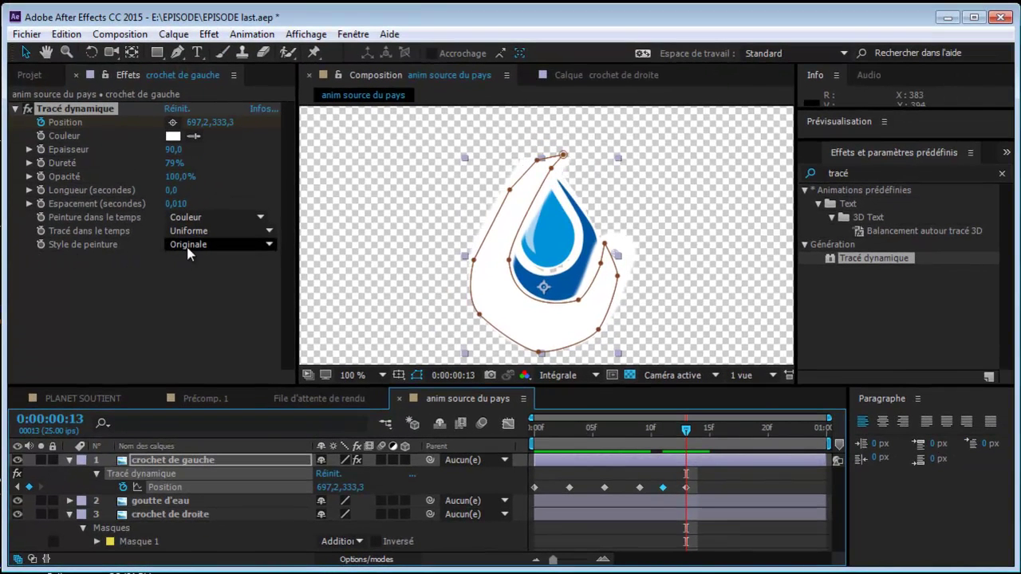
- Set the left hook's Style de peinture to Afficher originale and scrub the reveal back to frame 0
click(200, 245)
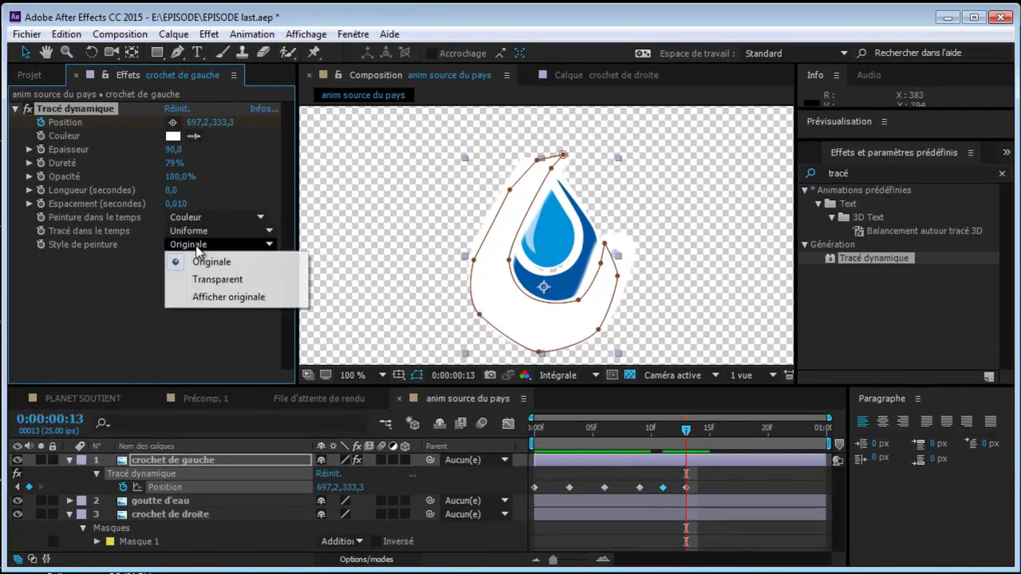
click(240, 299)
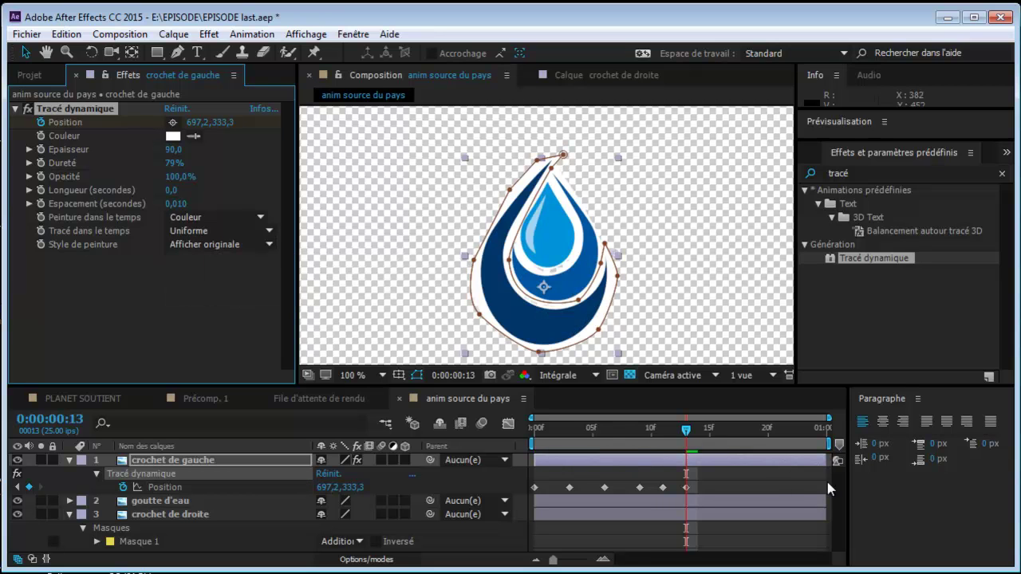
mouse_move(686, 437)
mouse_down()
mouse_move(536, 445)
mouse_move(659, 438)
mouse_move(545, 445)
mouse_up()
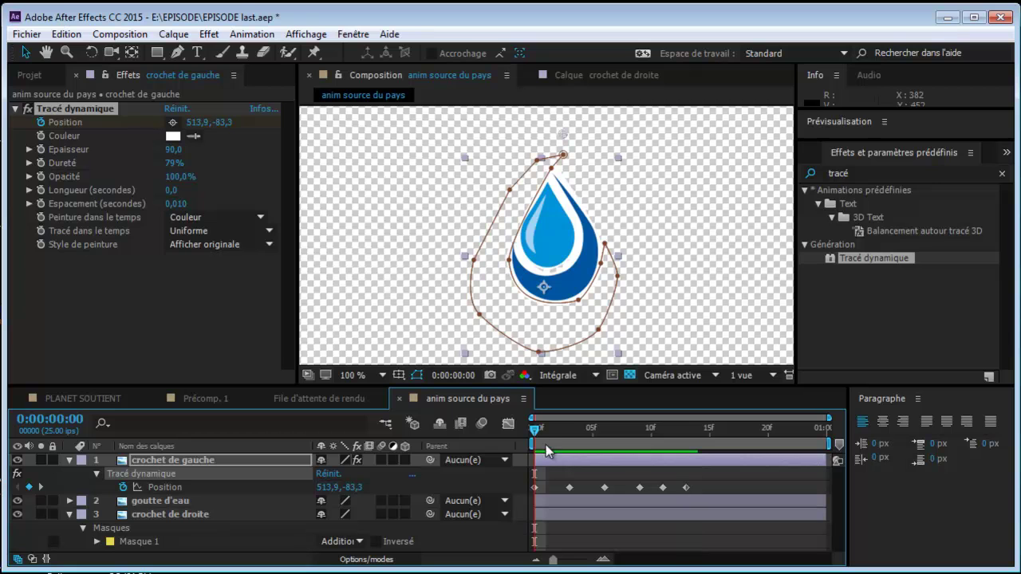
- Copy the Tracé dynamique effect from the crochet de gauche layer to the crochet de droite layer
double_click(204, 517)
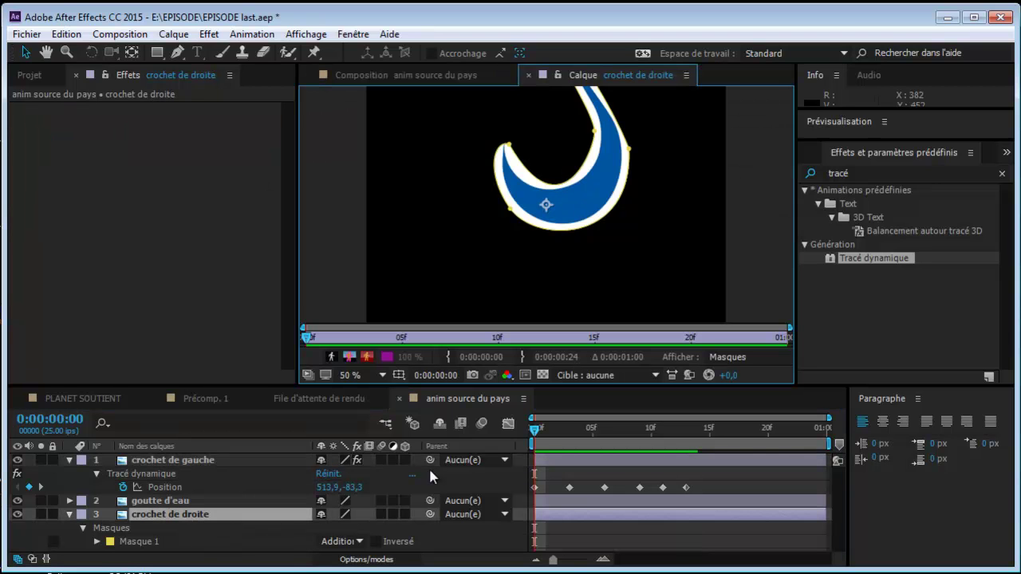
click(438, 73)
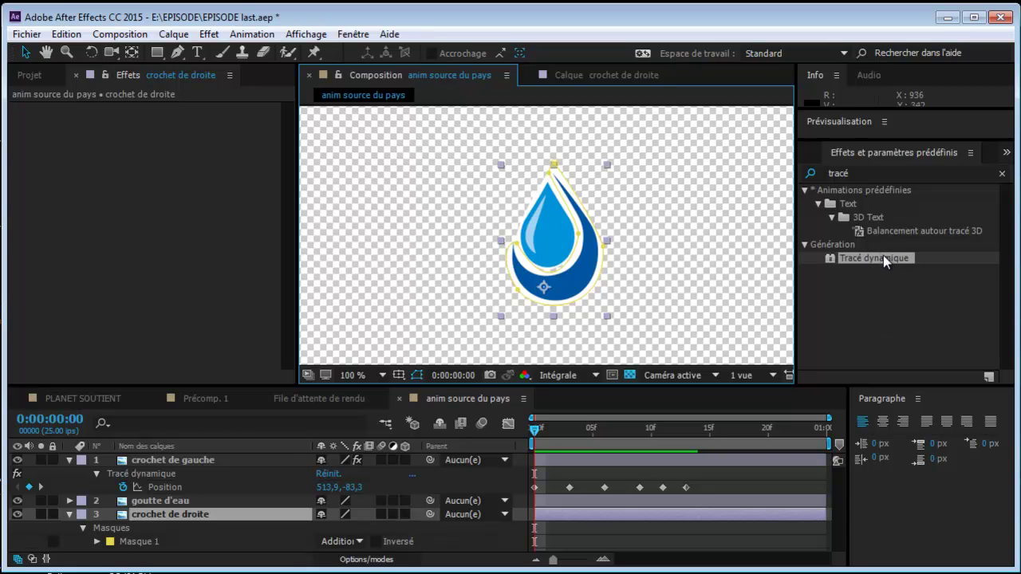
click(584, 466)
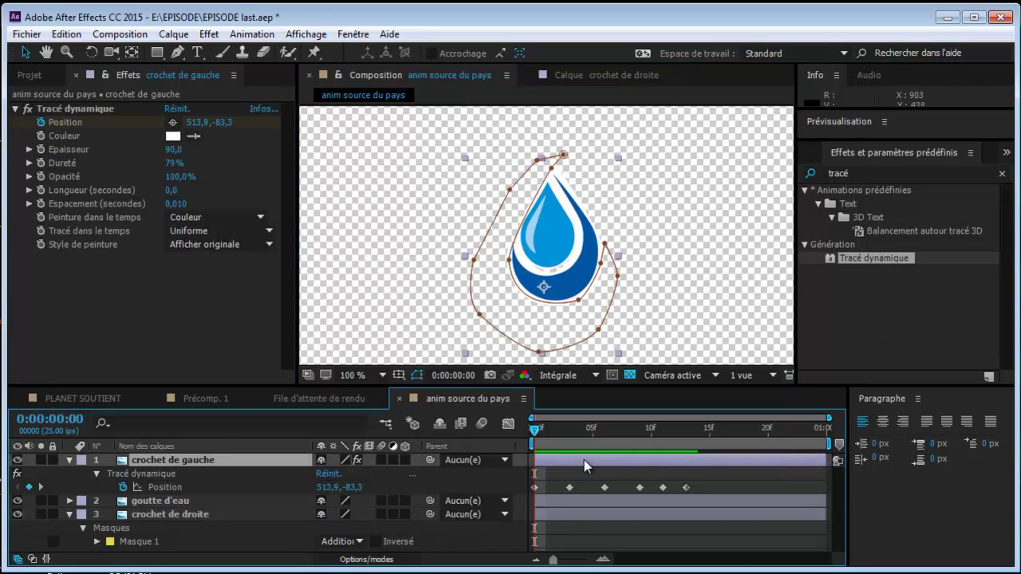
click(82, 107)
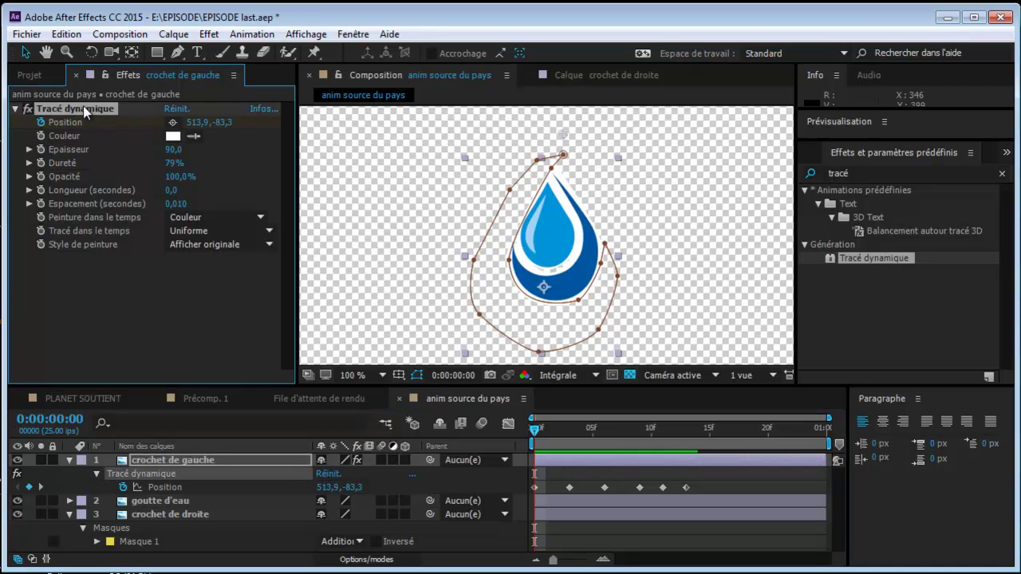
click(188, 515)
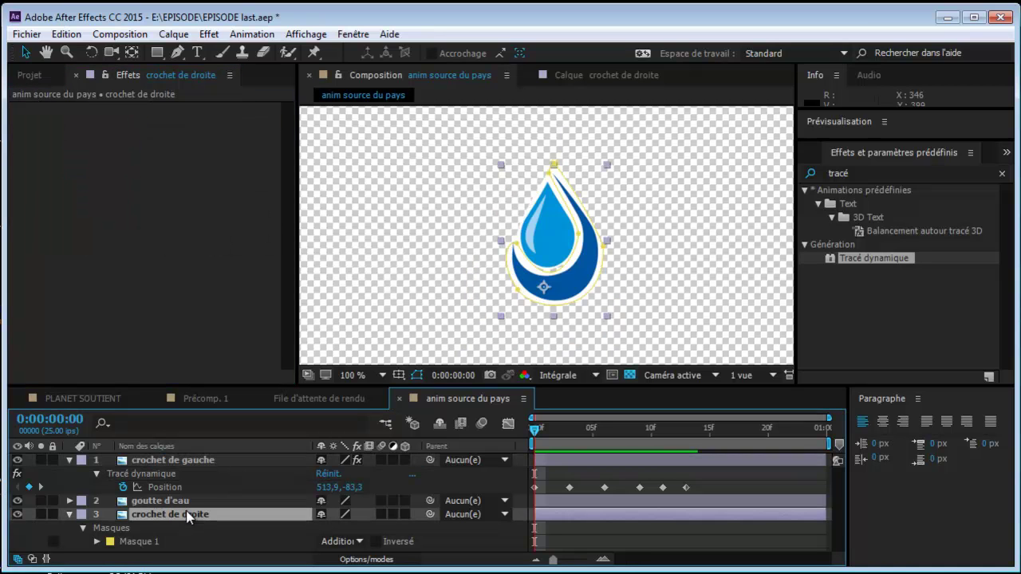
key(ctrl+v)
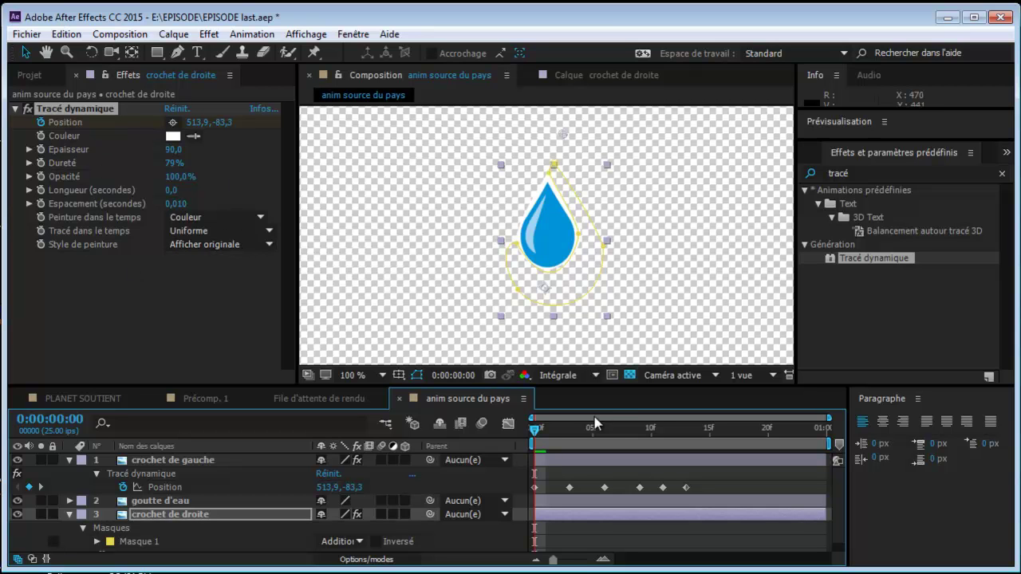
- Reset the Tracé dynamique effect on crochet de droite and set its Epaisseur to 90
click(180, 109)
click(171, 149)
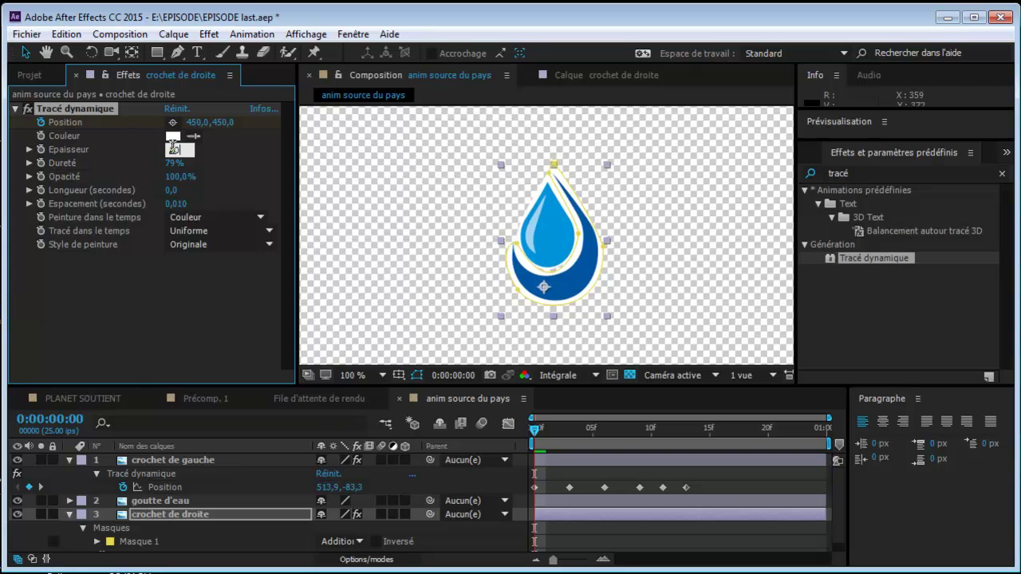
click(143, 330)
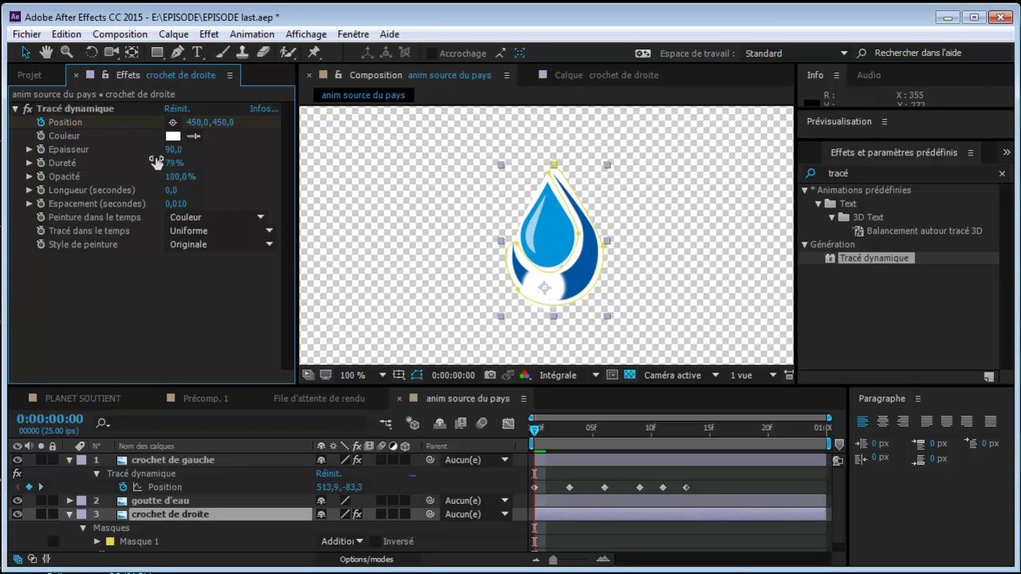
- Place the right hook's brush point just above its tip at frame 0, about 430.6, -33.3
click(549, 292)
key(space)
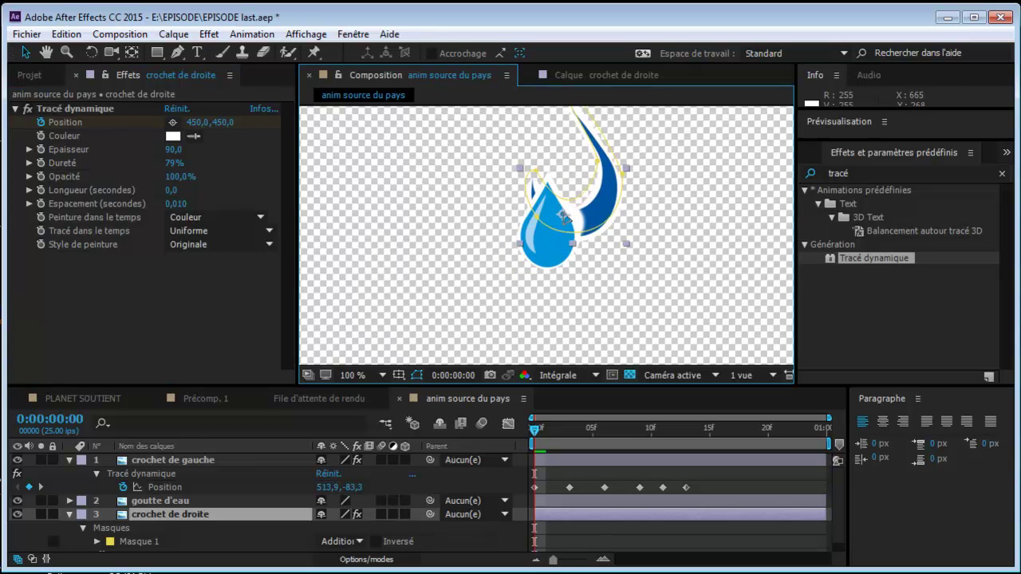
click(84, 108)
drag(544, 290, 537, 150)
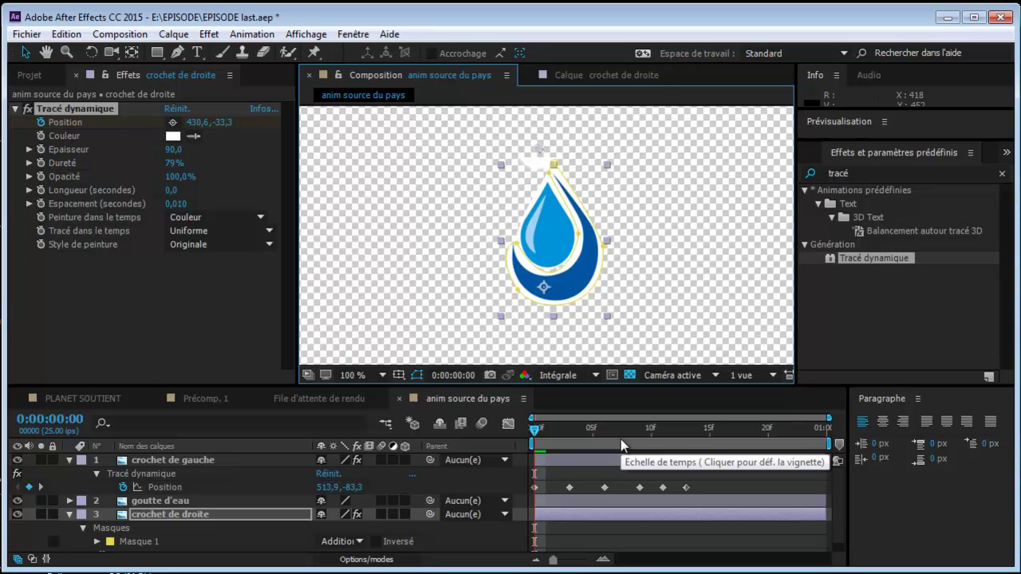
- Show the crochet de droite keyframes and delete all its copied Position keyframes after frame 0
key(space)
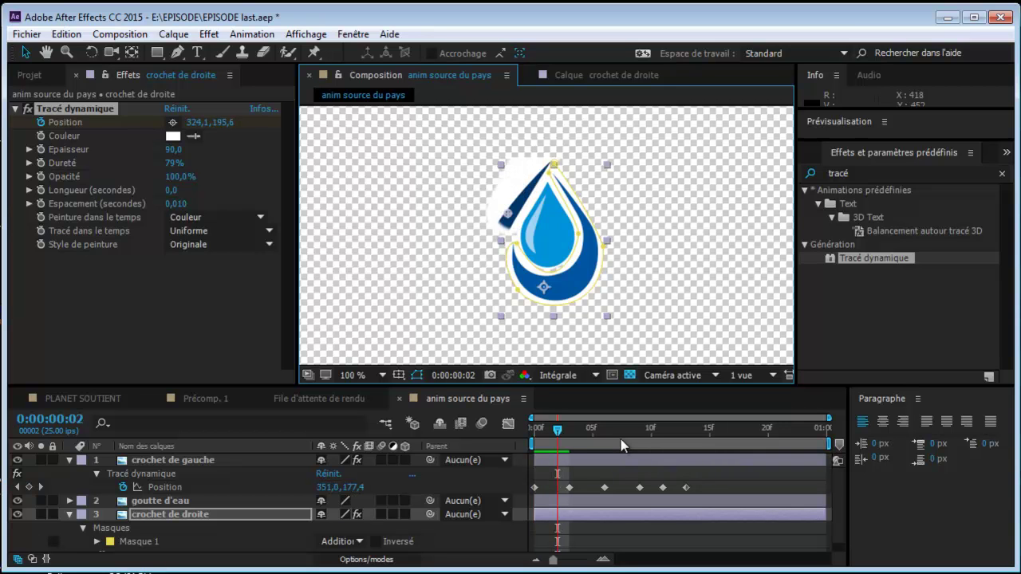
key(u)
drag(718, 550, 566, 528)
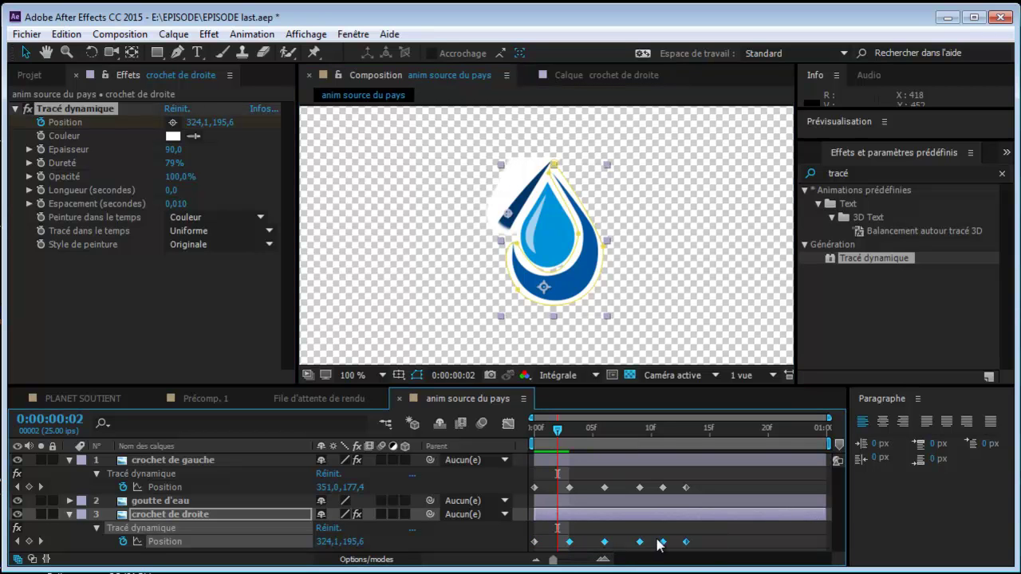
key(Delete)
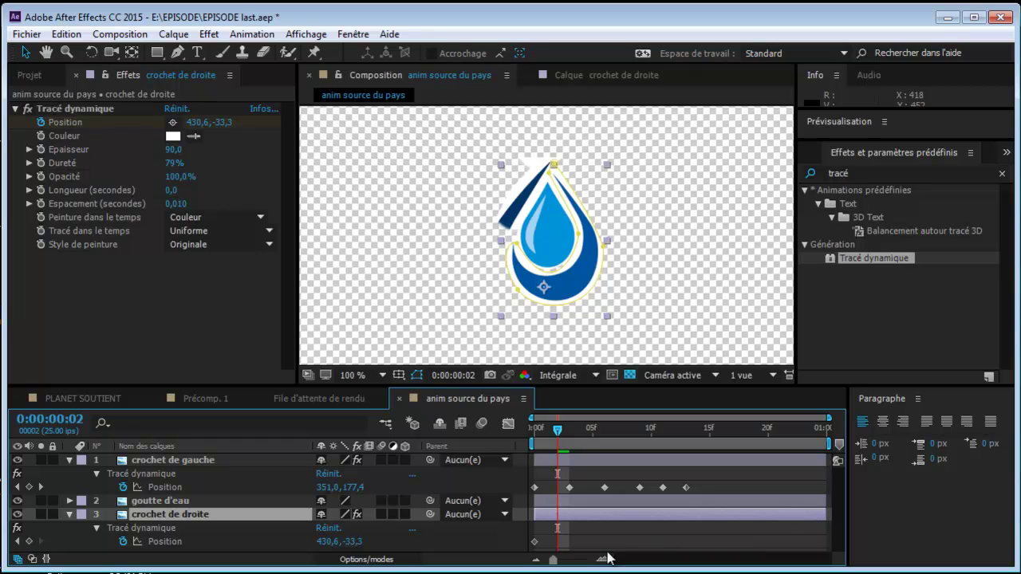
- Hide the crochet de gauche layer and keyframe the right hook's brush Position at about 591.7, 211.1 on frame 2
drag(568, 432, 535, 434)
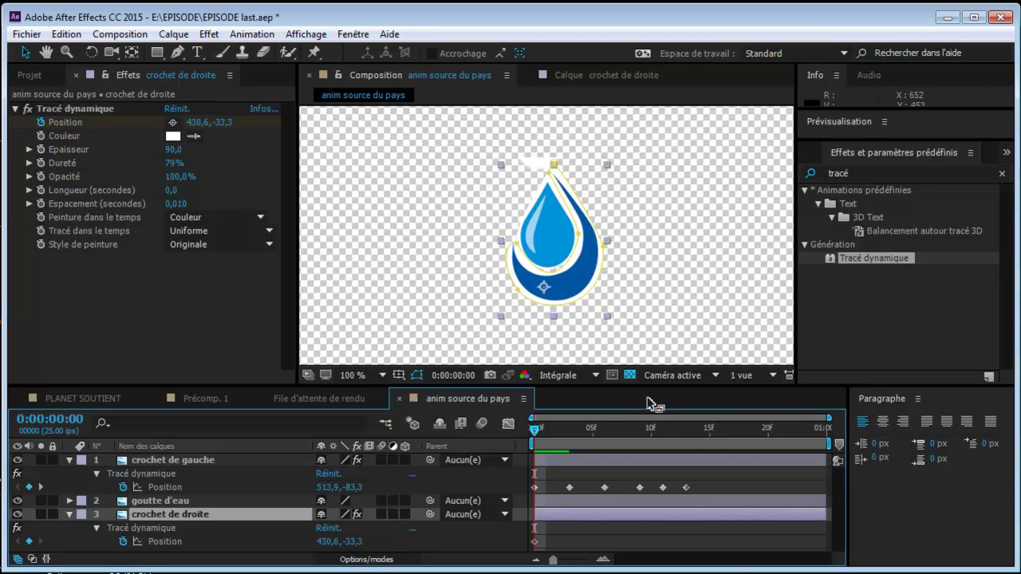
key(Page_Down)
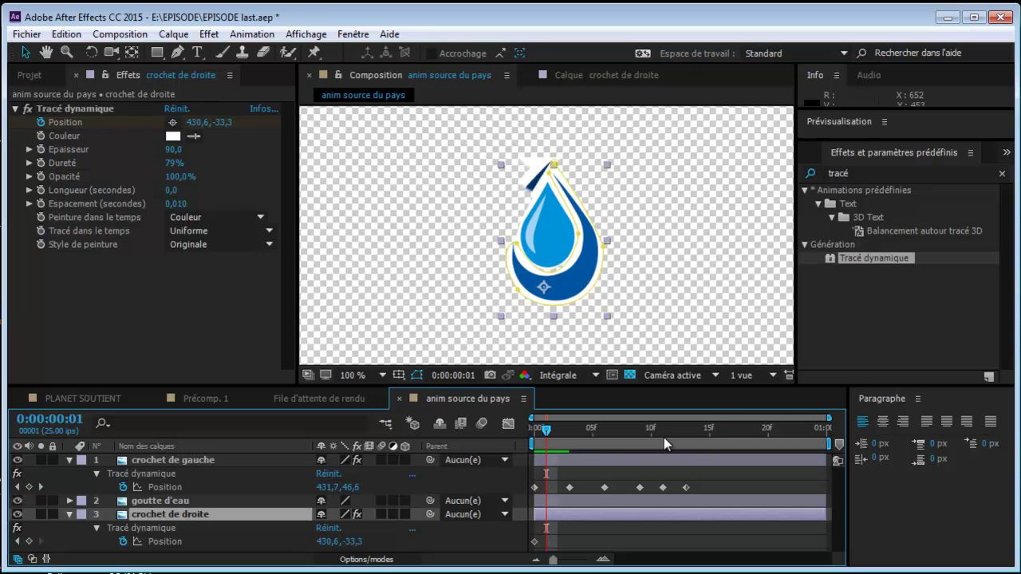
key(Page_Down)
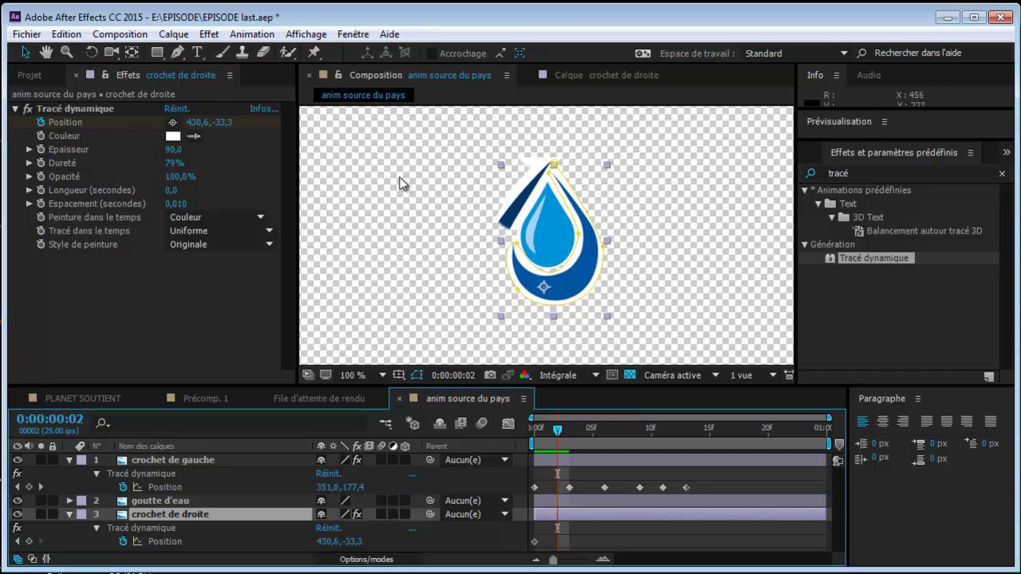
click(95, 110)
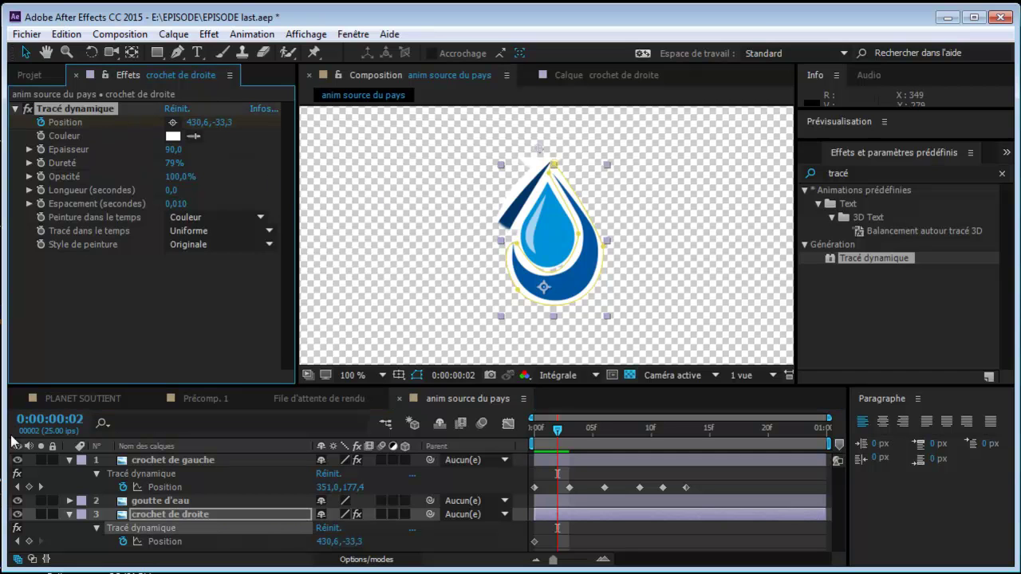
click(17, 461)
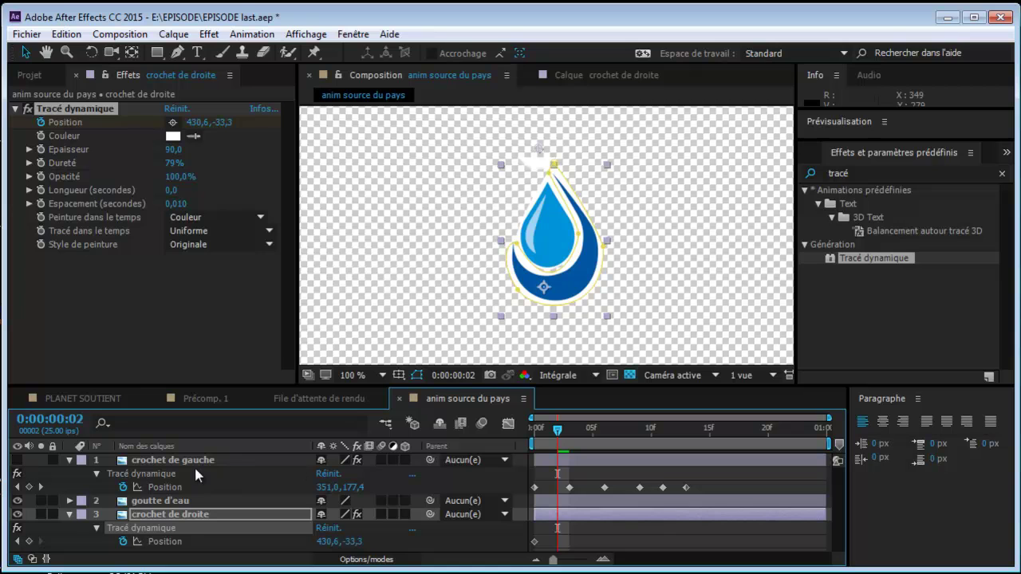
mouse_move(538, 149)
mouse_down()
mouse_move(591, 214)
mouse_move(585, 226)
mouse_up()
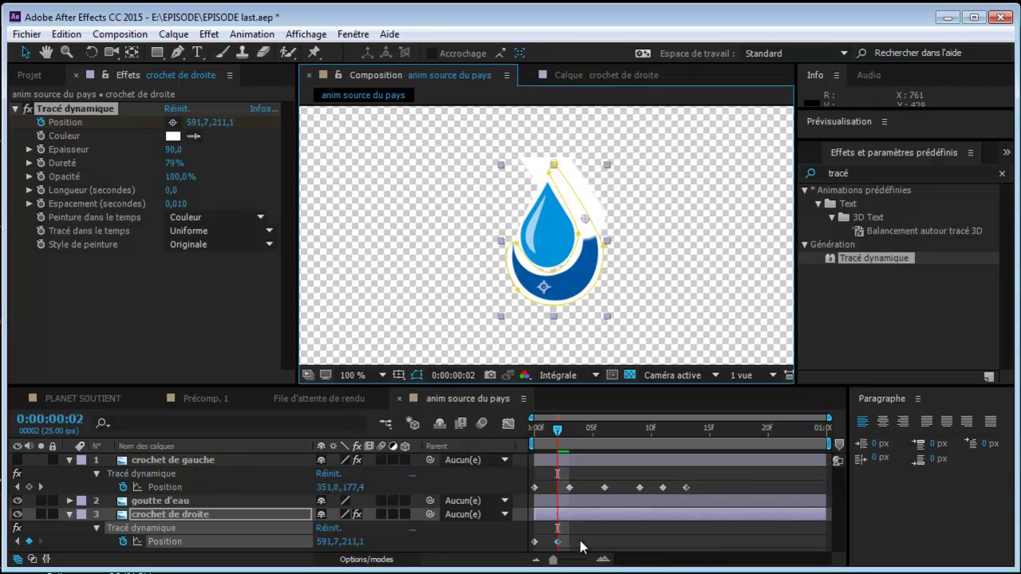
- Keyframe the brush Position around the right hook's outer bend at frame 4 and at about 466.7, 450 on frame 6
key(Page_Down)
key(Page_Down)
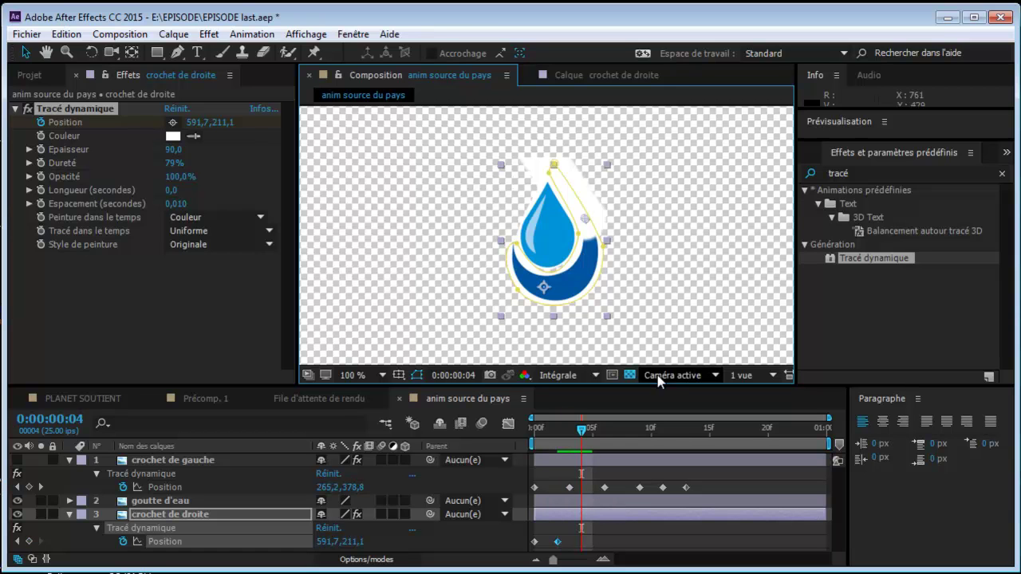
drag(586, 219, 589, 276)
key(Page_Down)
key(Page_Down)
drag(589, 276, 548, 289)
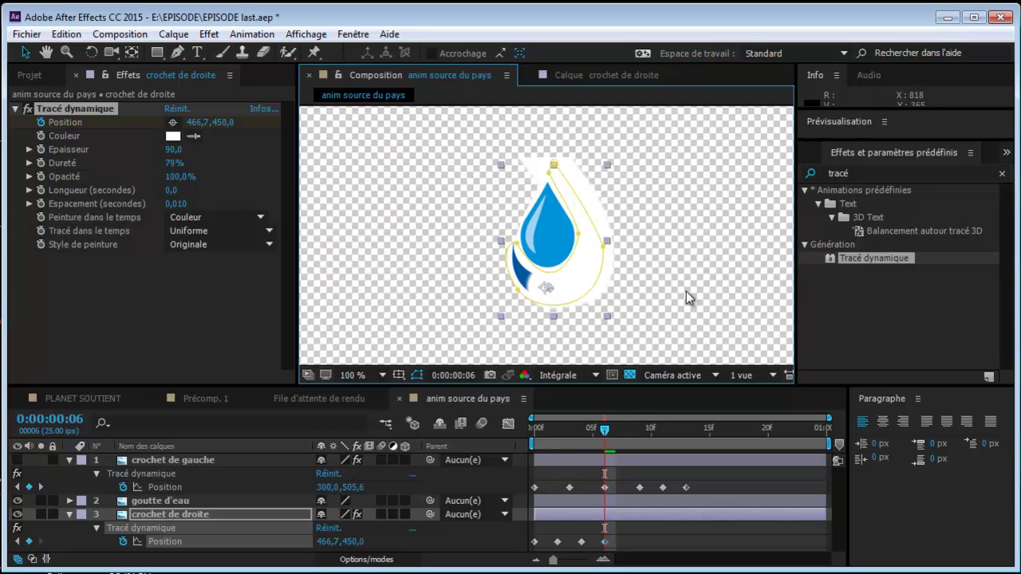
- Keyframe the brush Position along the right hook's lower-left curve at frame 8 and at its end, about 333.3, 283.3, on frame 10
key(Page_Down)
key(Page_Down)
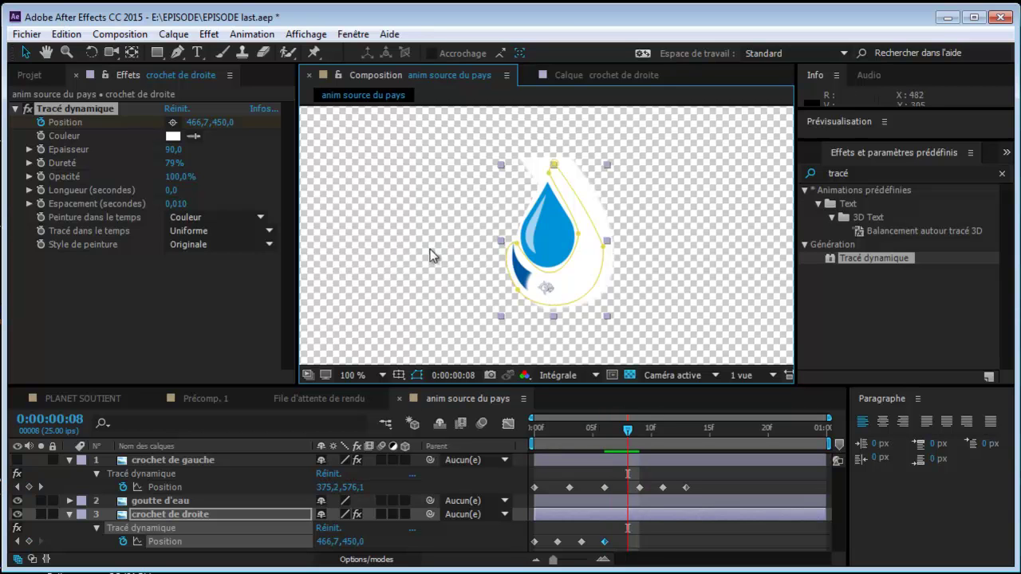
mouse_move(551, 288)
mouse_down()
mouse_move(530, 284)
mouse_move(519, 261)
mouse_move(523, 283)
mouse_up()
key(Page_Down)
key(Page_Down)
drag(528, 282, 511, 247)
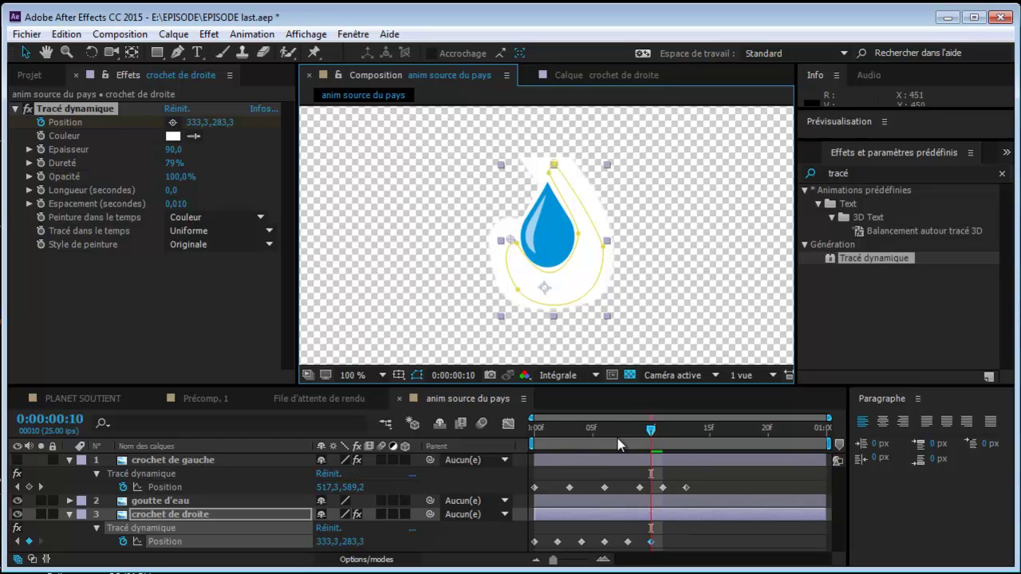
mouse_move(647, 434)
mouse_down()
mouse_move(553, 435)
mouse_move(643, 437)
mouse_up()
click(648, 439)
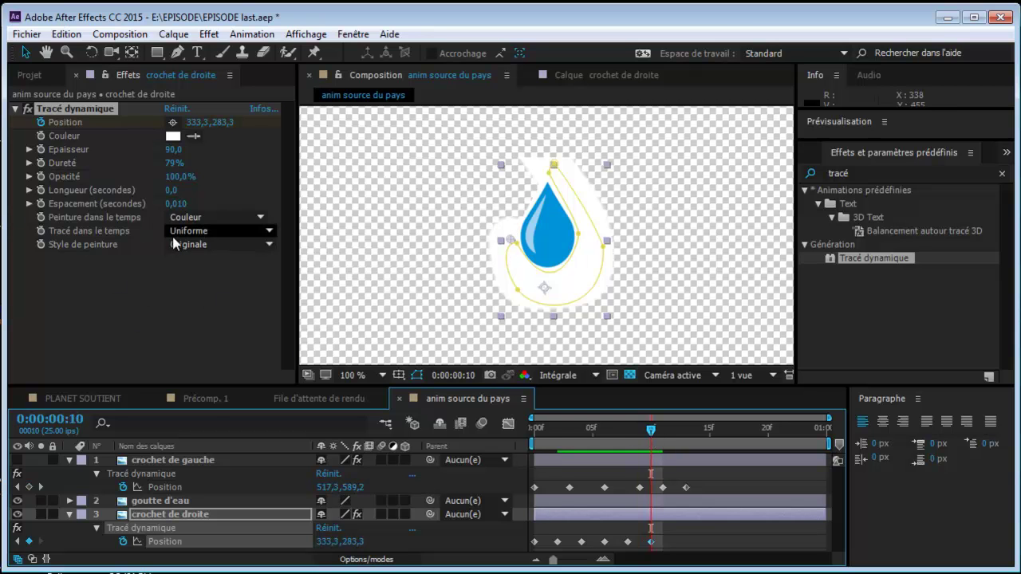
- Set the right hook's Tracé dynamique paint style to Afficher originale and preview its reveal
click(199, 244)
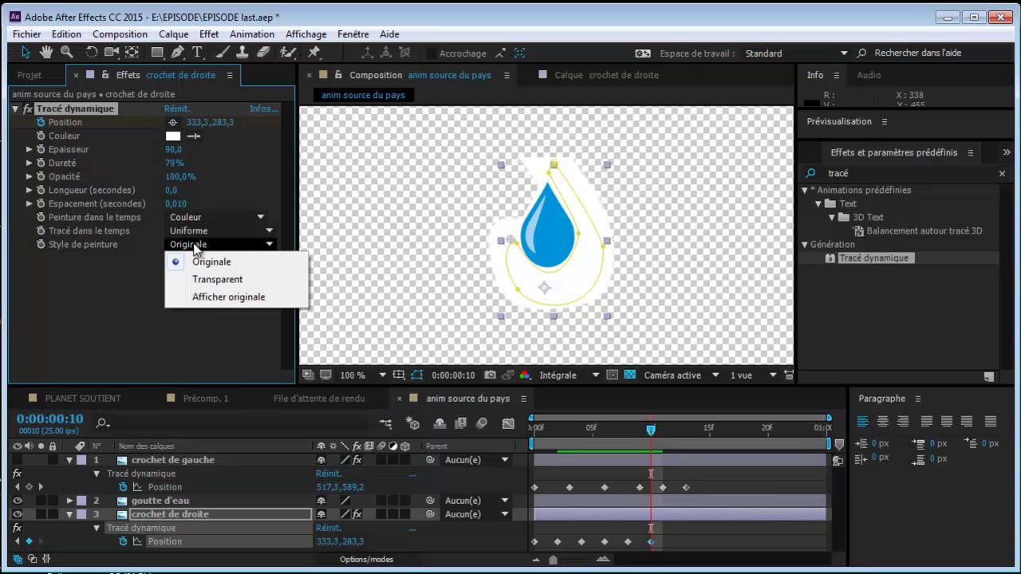
click(229, 297)
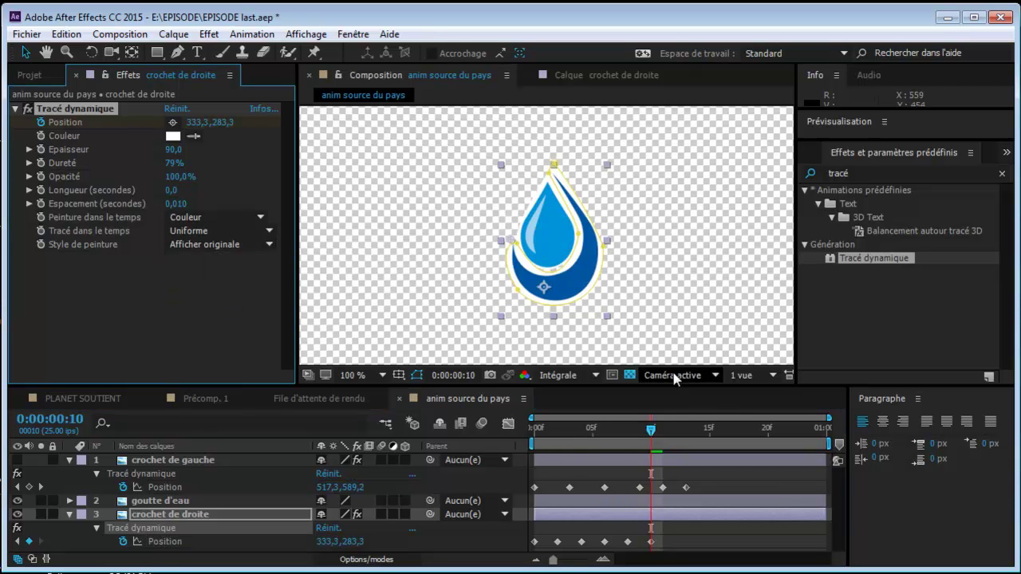
key(space)
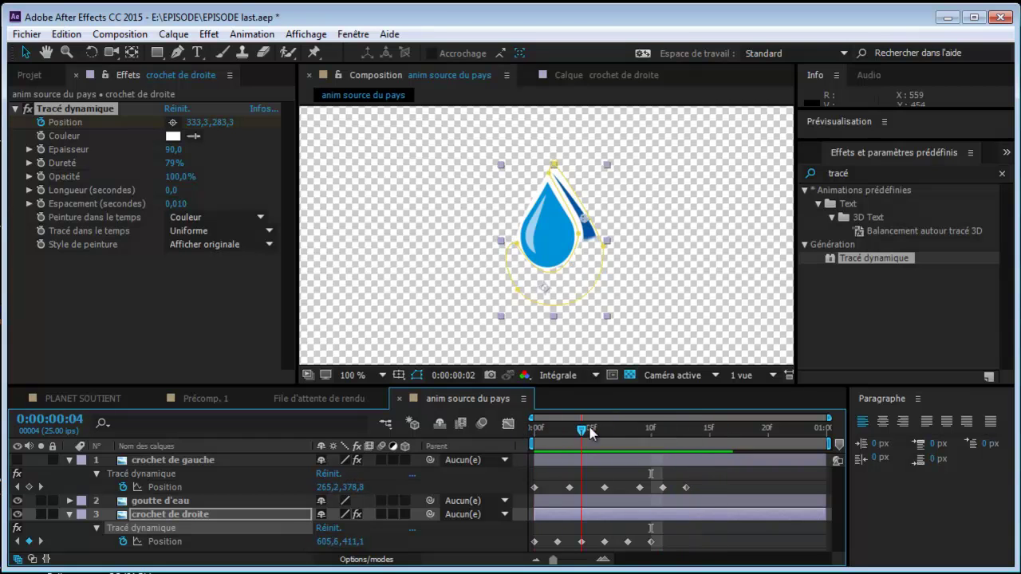
key(space)
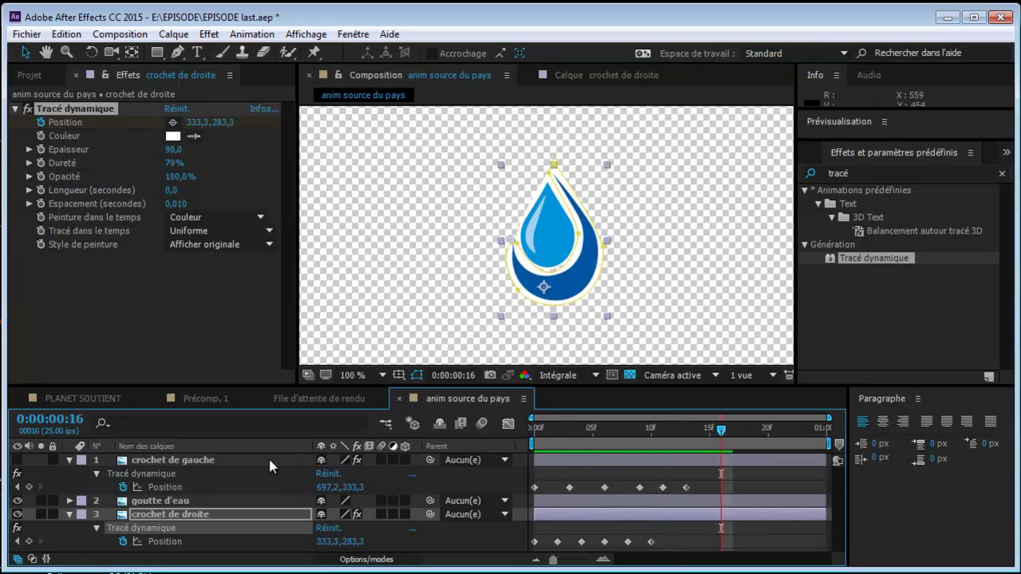
- Compare the opening frames of the finished logo animation in Précomp. 1 with those of the anim source du pays composition
click(151, 500)
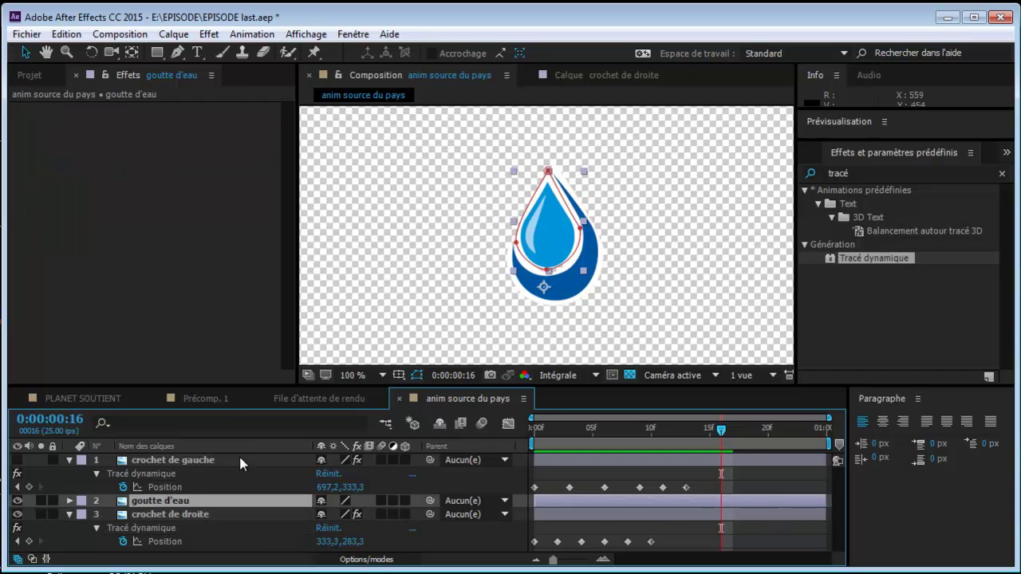
click(214, 398)
drag(596, 433, 556, 427)
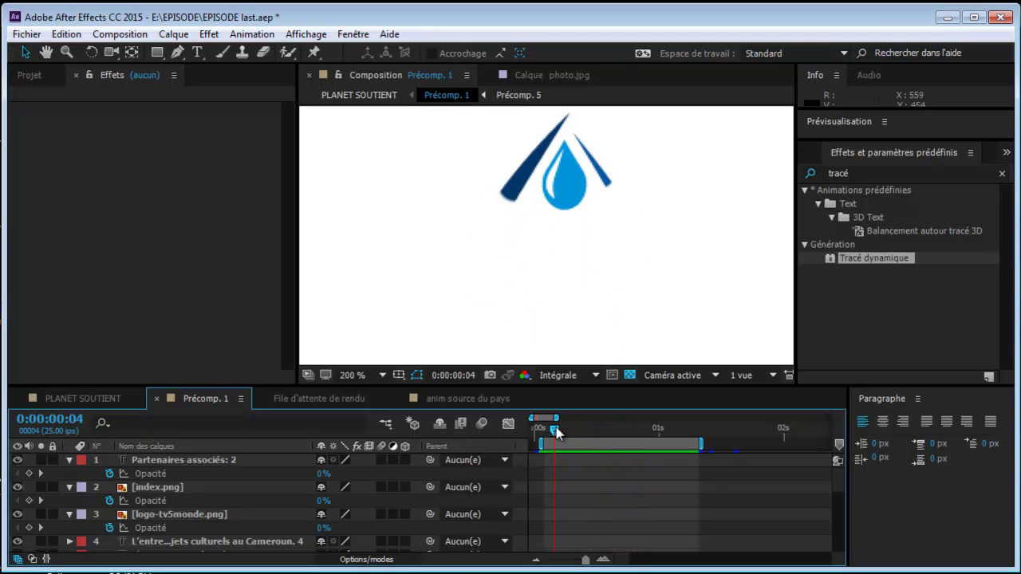
click(473, 402)
drag(596, 427, 545, 430)
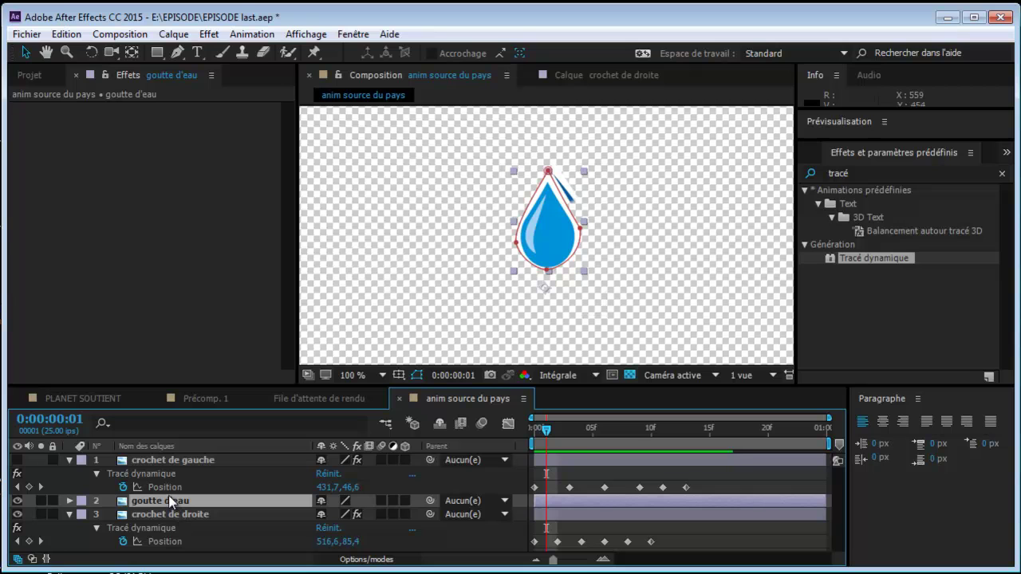
- Show the goutte d'eau layer's Echelle property and keyframe its existing size on frame 7
key(s)
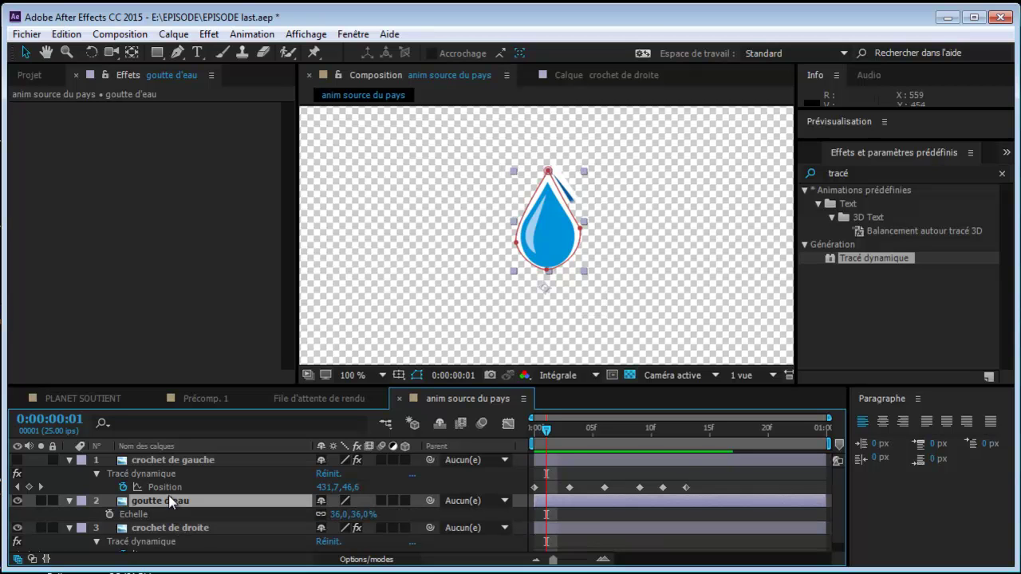
drag(554, 444, 619, 439)
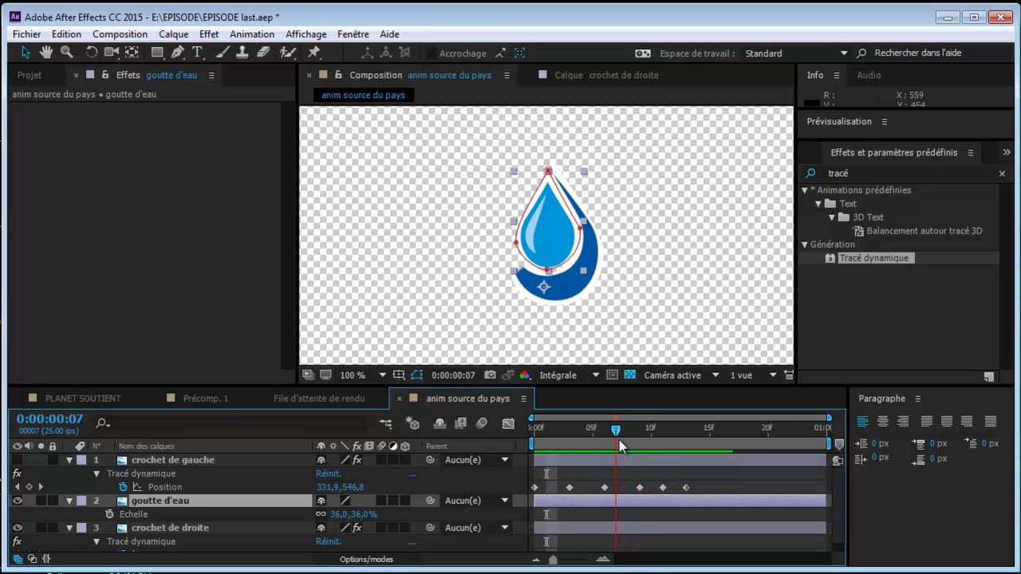
click(110, 514)
- Move the drop's anchor point to just above its tip and keyframe its Echelle at 0% on frame 0
drag(615, 435, 532, 435)
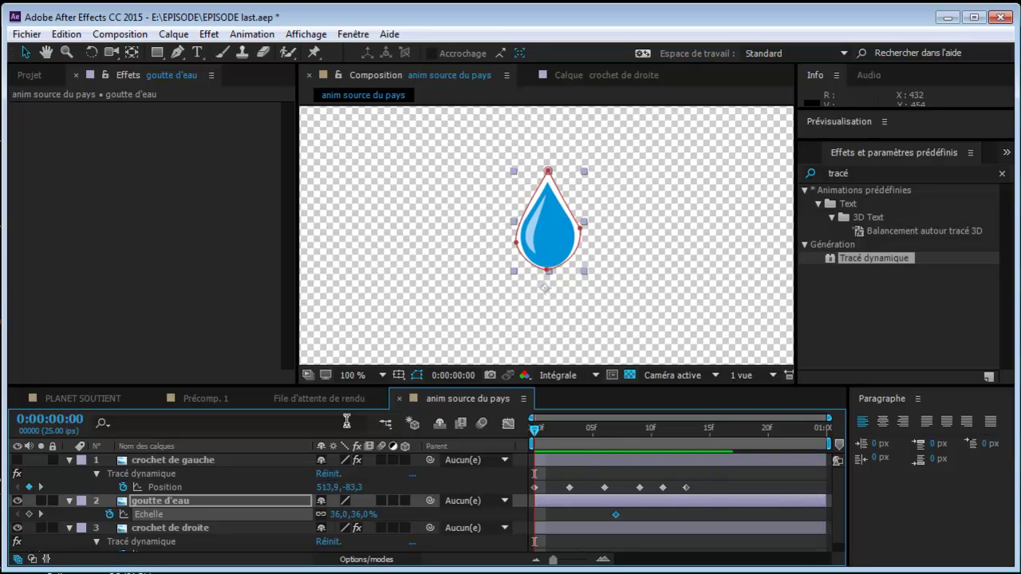
click(133, 53)
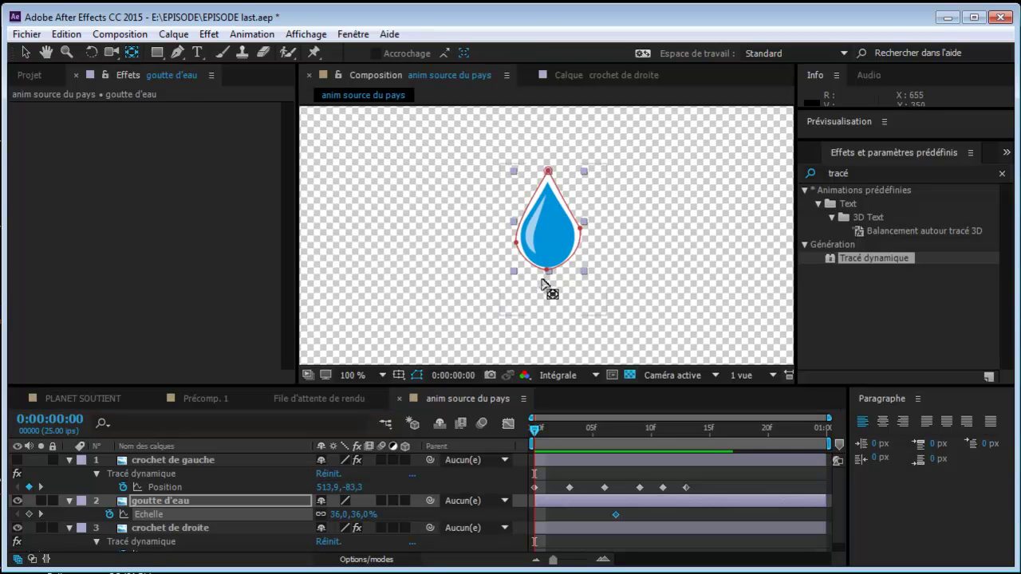
drag(546, 293, 550, 168)
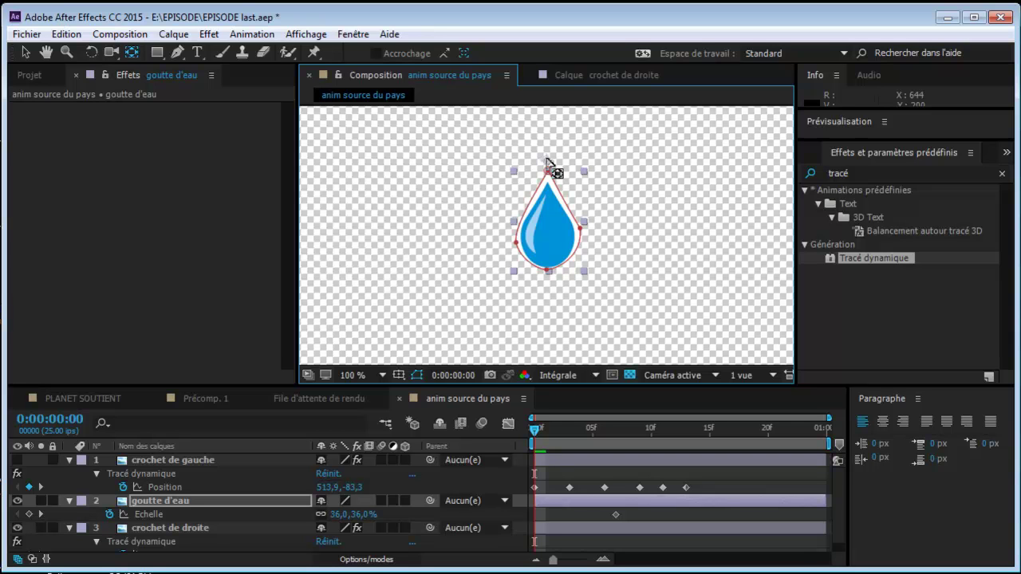
click(336, 514)
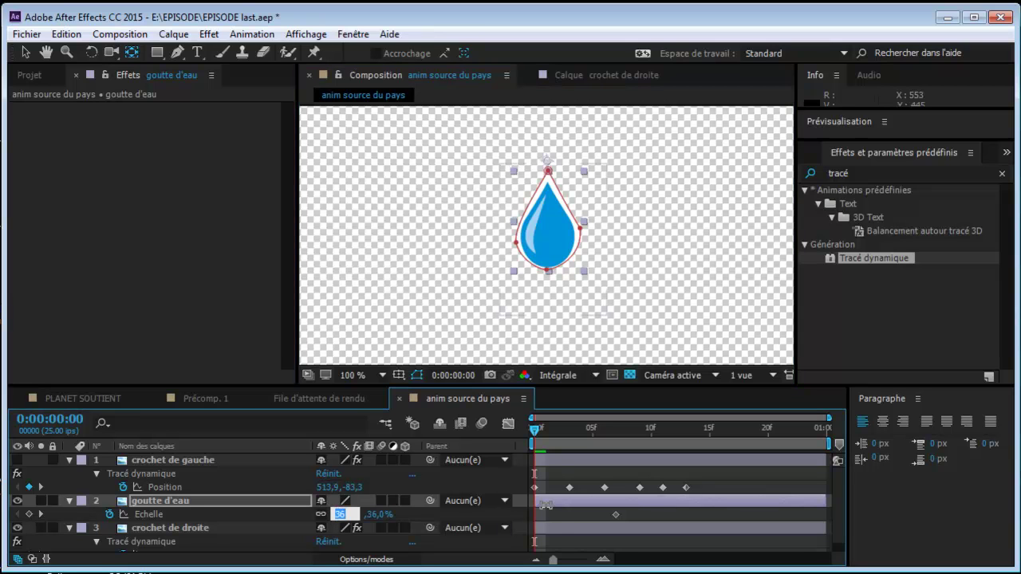
text(0)
key(Return)
- Show the crochet de gauche layer and preview the three-part logo animation from frame 0
drag(549, 433, 529, 445)
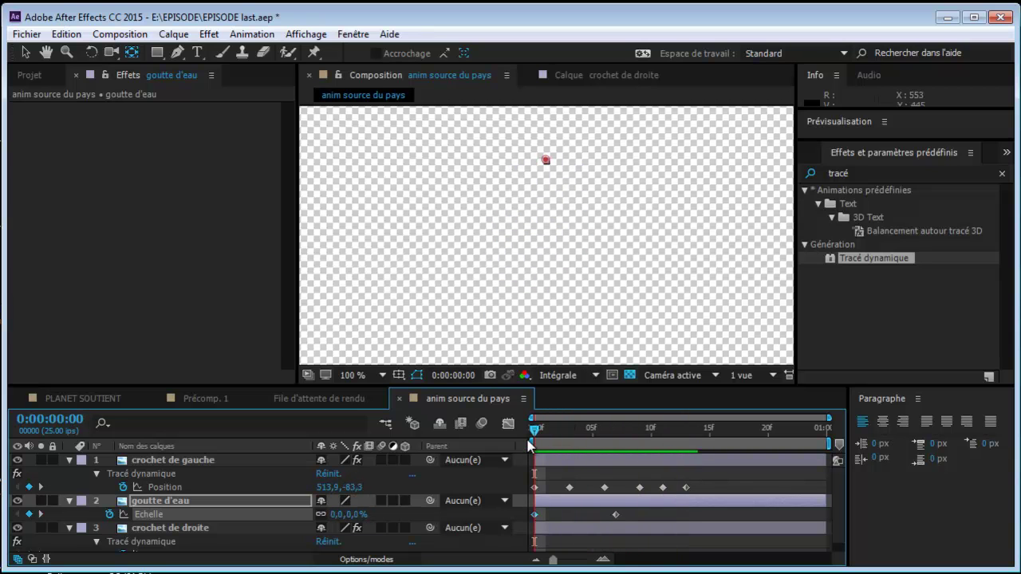
key(space)
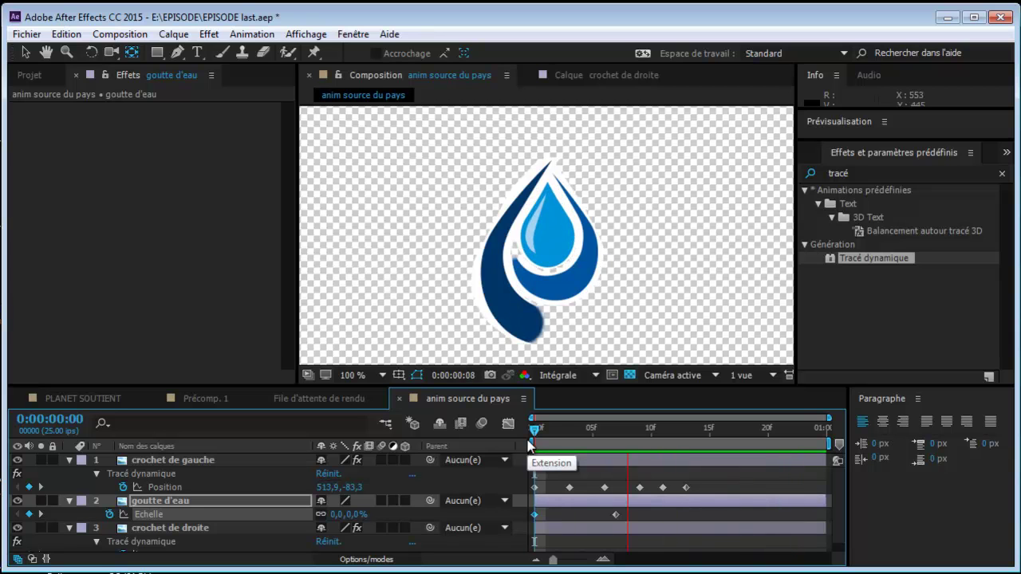
key(space)
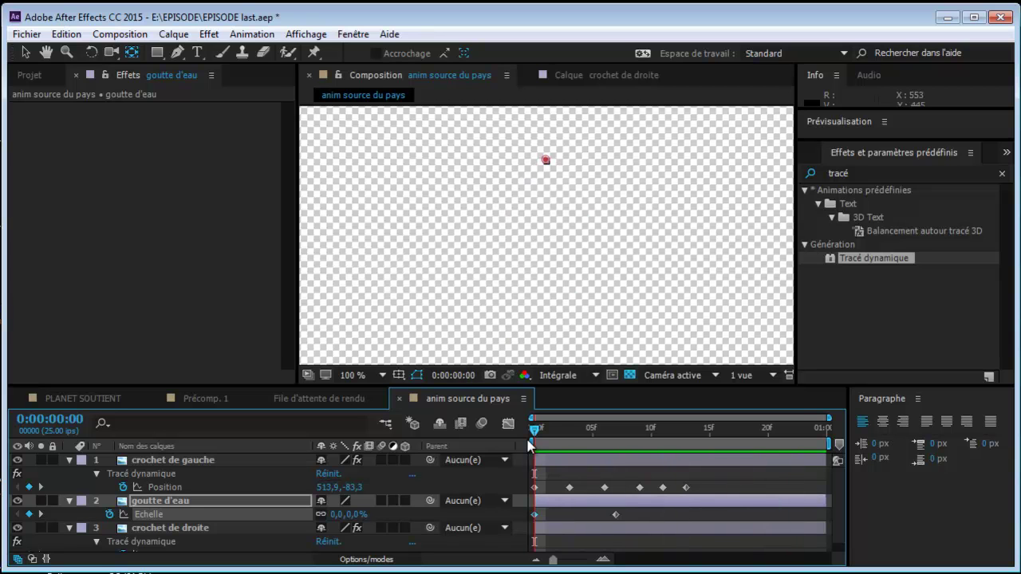
- Apply easing to all Position and Echelle keyframes of both hooks and the drop, and preview the animation
scroll(838, 498, down, 1)
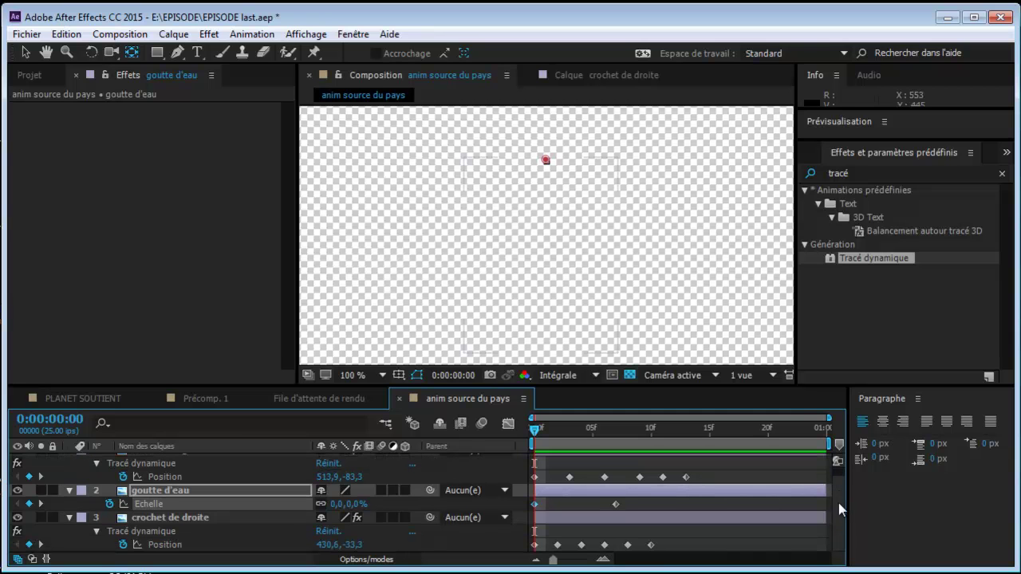
drag(716, 463, 530, 550)
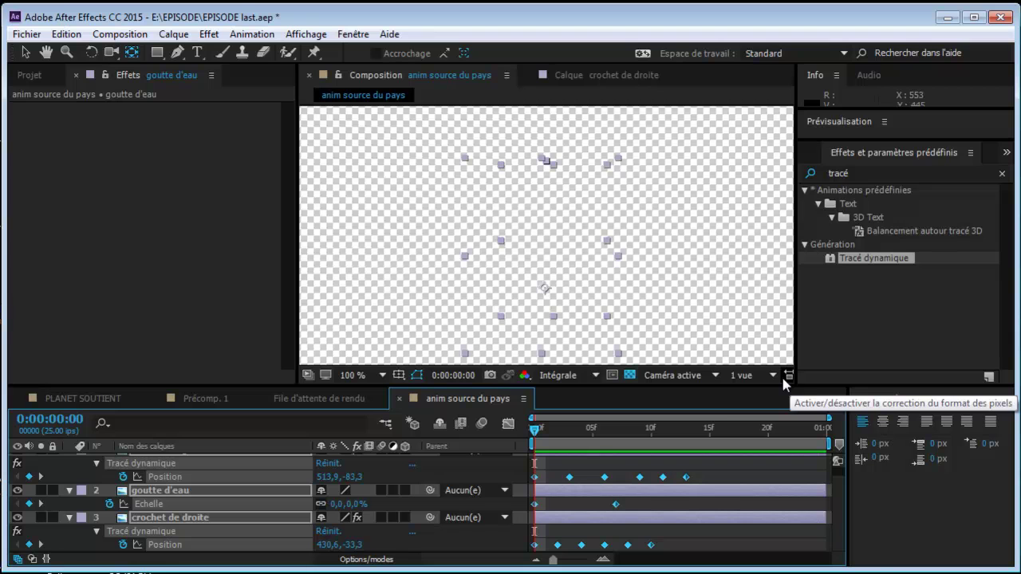
right_click(642, 478)
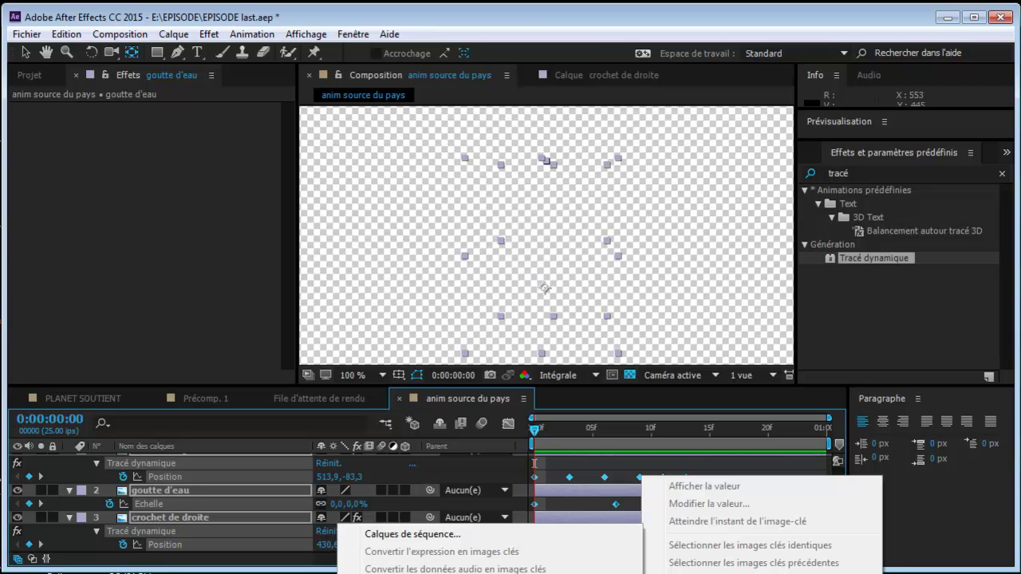
key(F9)
key(space)
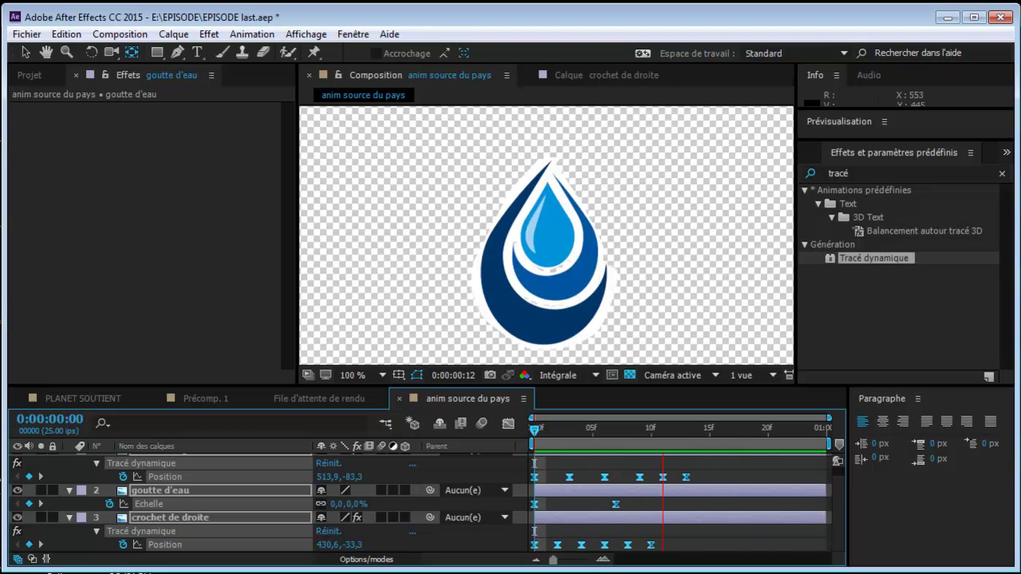
- Move the left hook's brush Position at frame 11 to about 522.2, 577.8 and preview the reveal
click(662, 433)
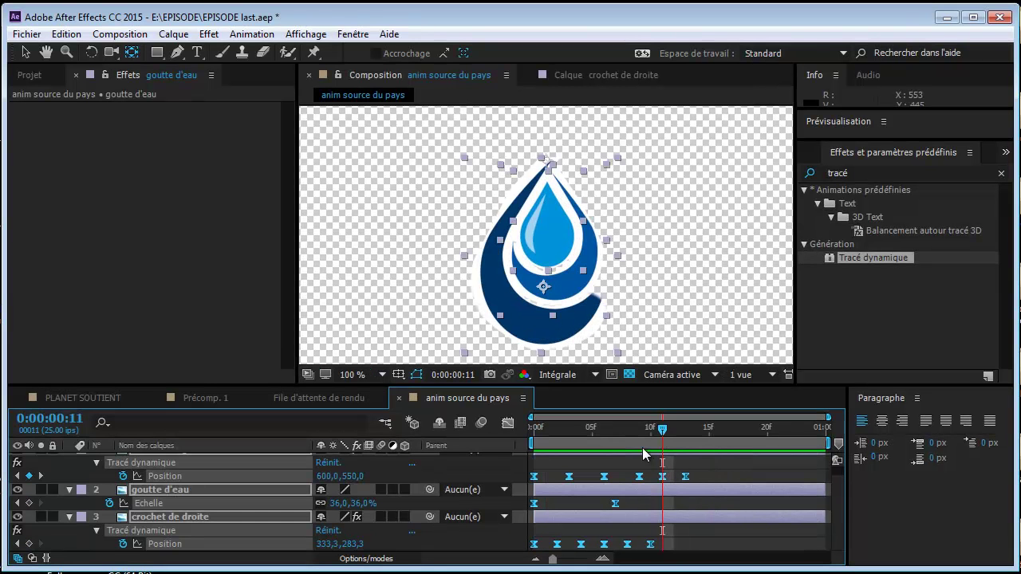
key(F2)
scroll(840, 479, up, 1)
click(576, 351)
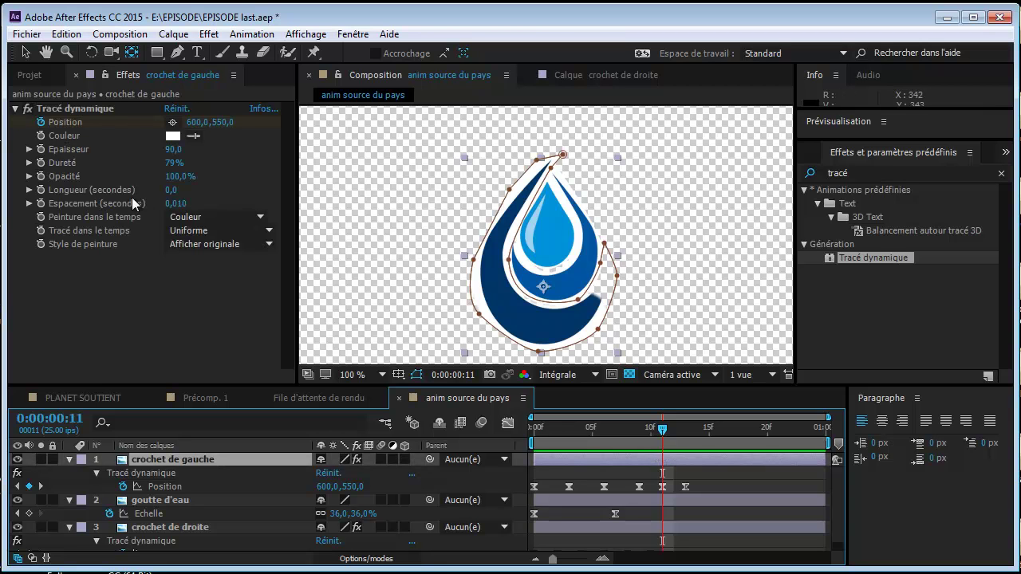
click(64, 108)
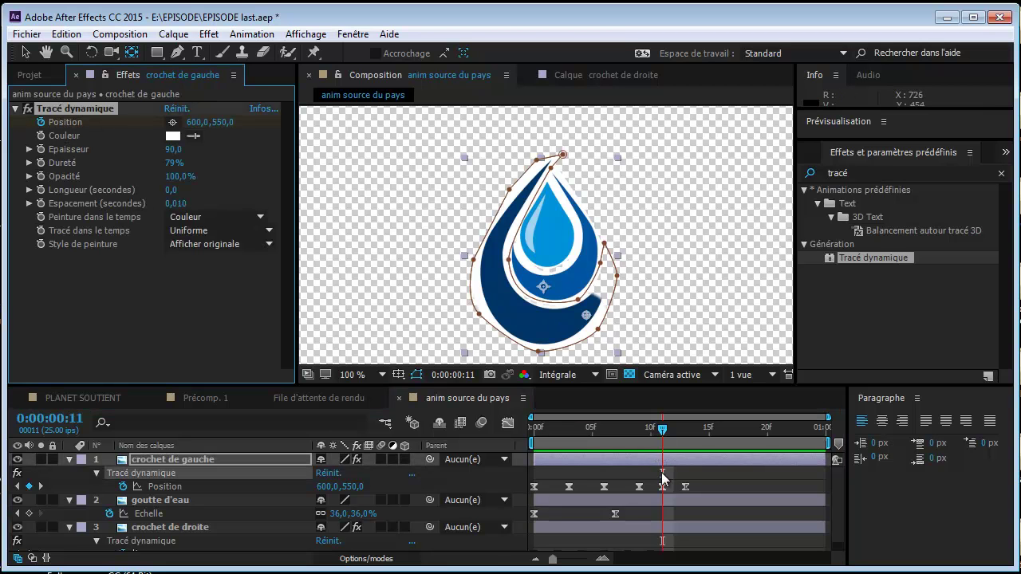
drag(587, 316, 564, 324)
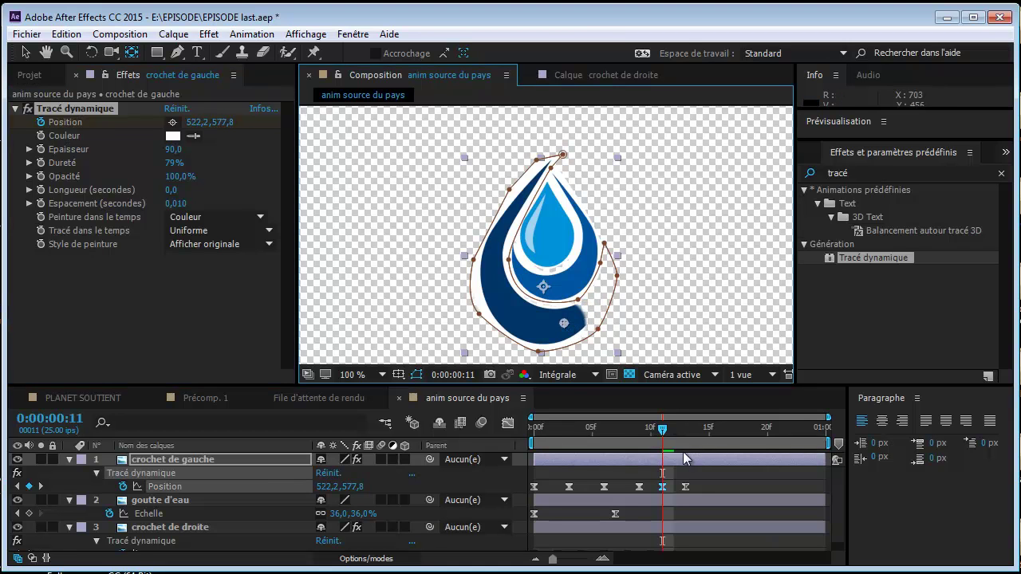
key(space)
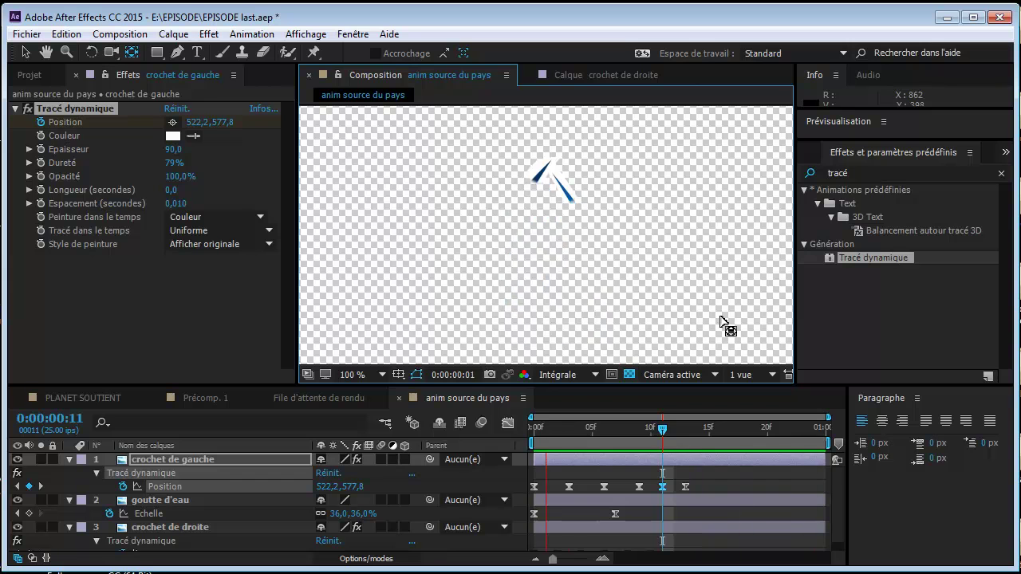
drag(639, 428, 682, 427)
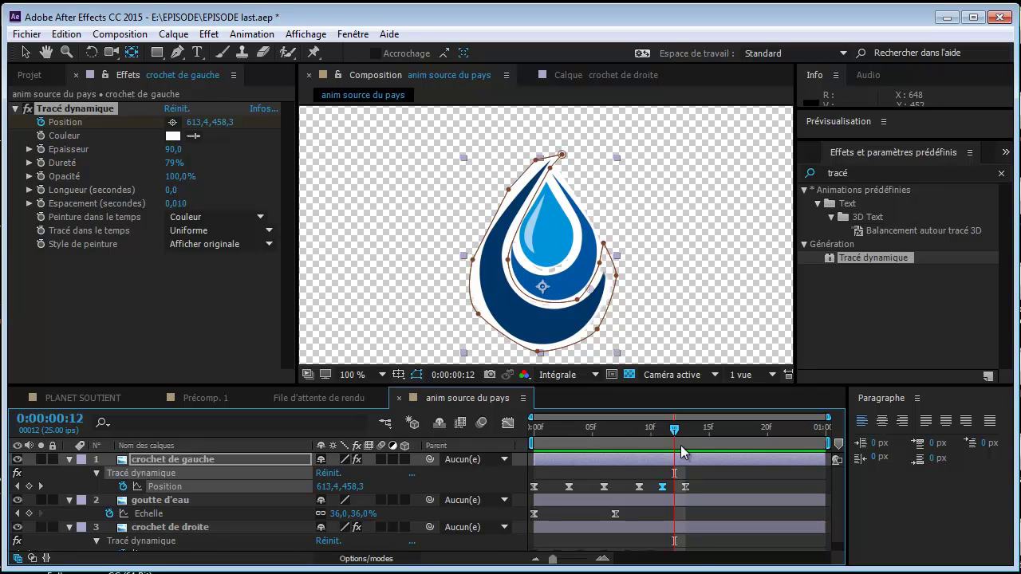
- Create a white 1280 × 720 px solid, place it beneath all layers, and check the animation up to frame 10
right_click(441, 515)
mouse_move(694, 519)
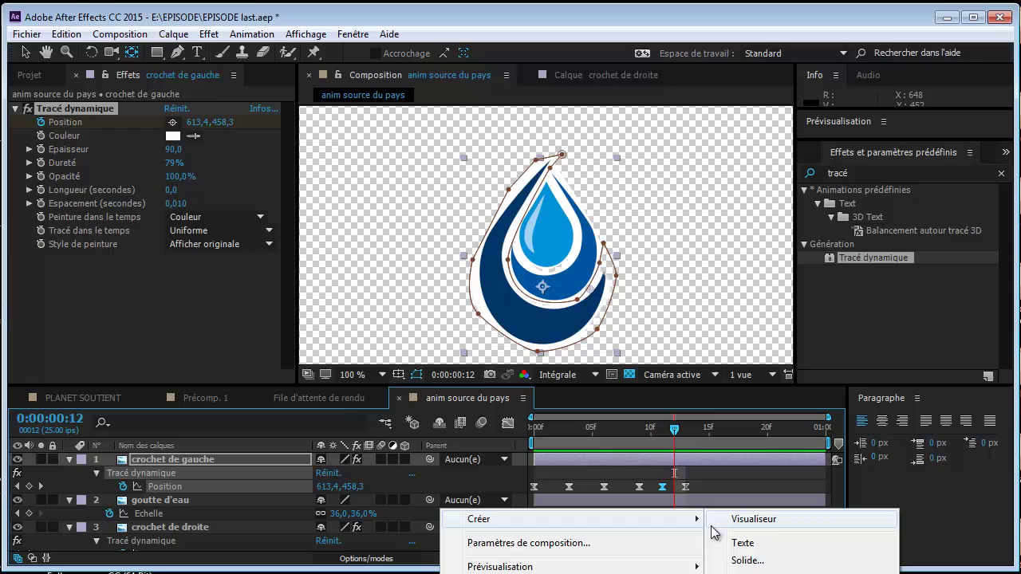
click(747, 560)
click(574, 438)
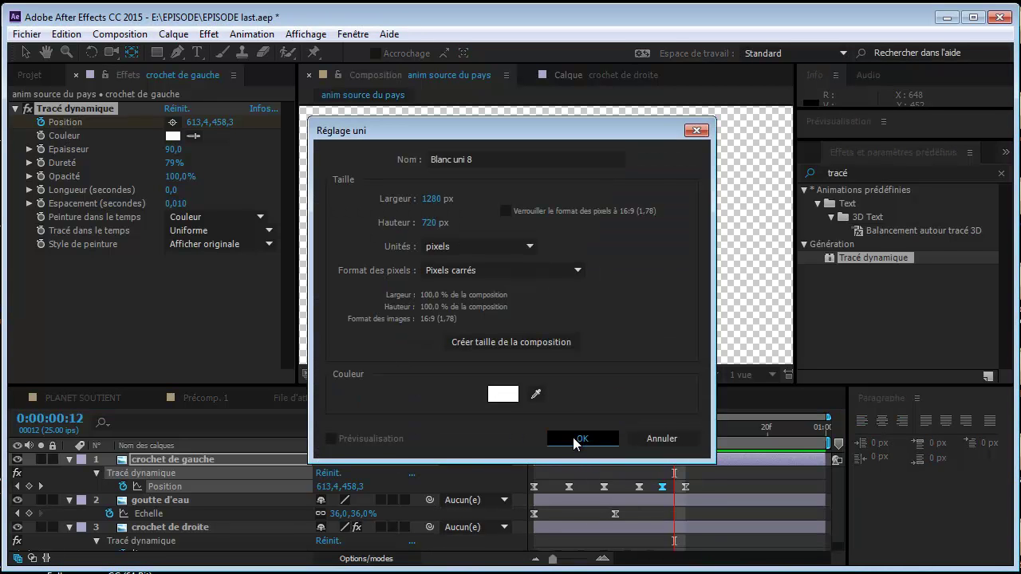
scroll(259, 550, down, 1)
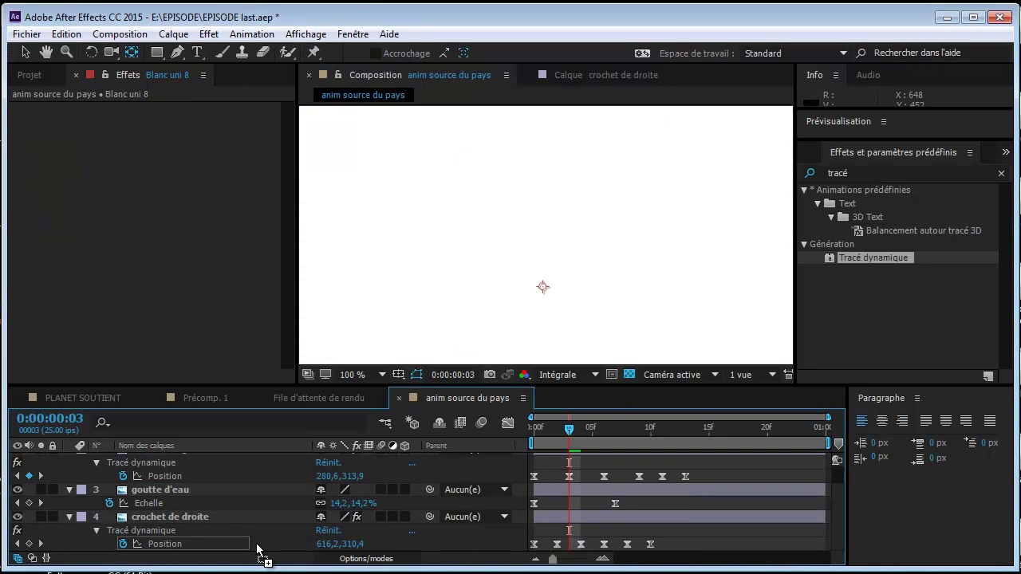
drag(259, 550, 259, 554)
drag(568, 428, 650, 431)
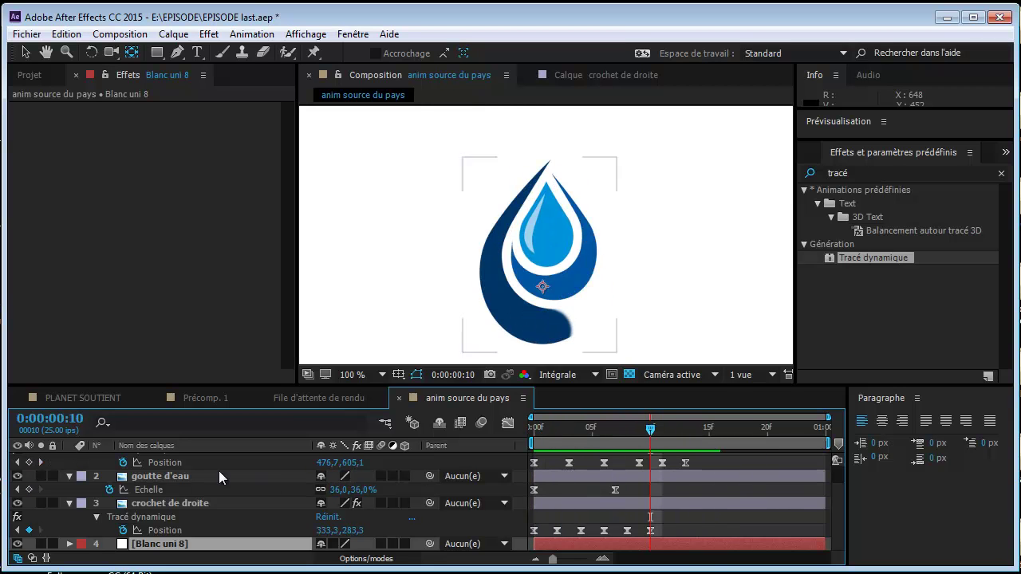
- Examine the left hook's brush path at frame 3 in its own layer view, and return to the composition view
click(170, 476)
scroll(171, 473, up, 2)
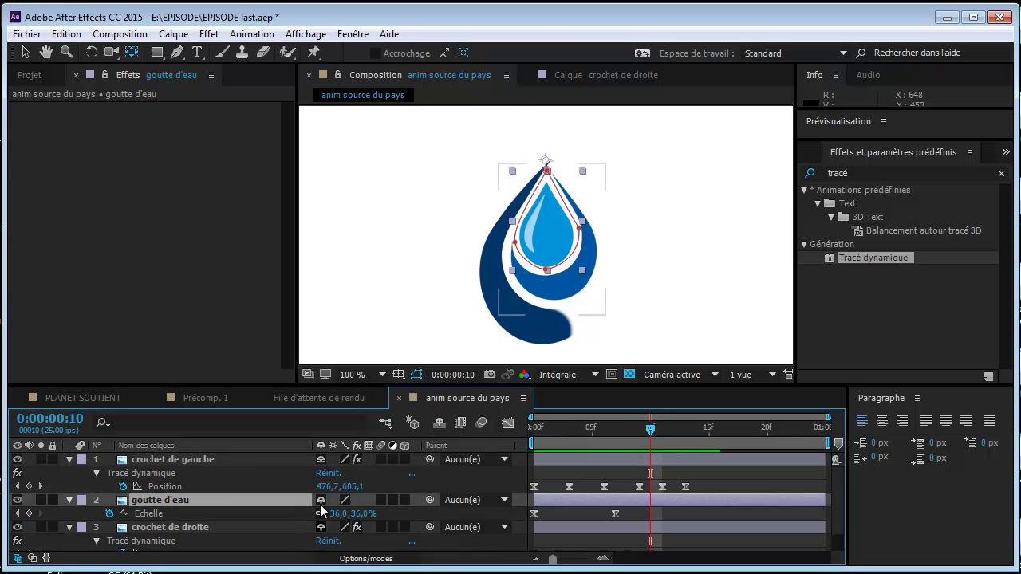
double_click(201, 458)
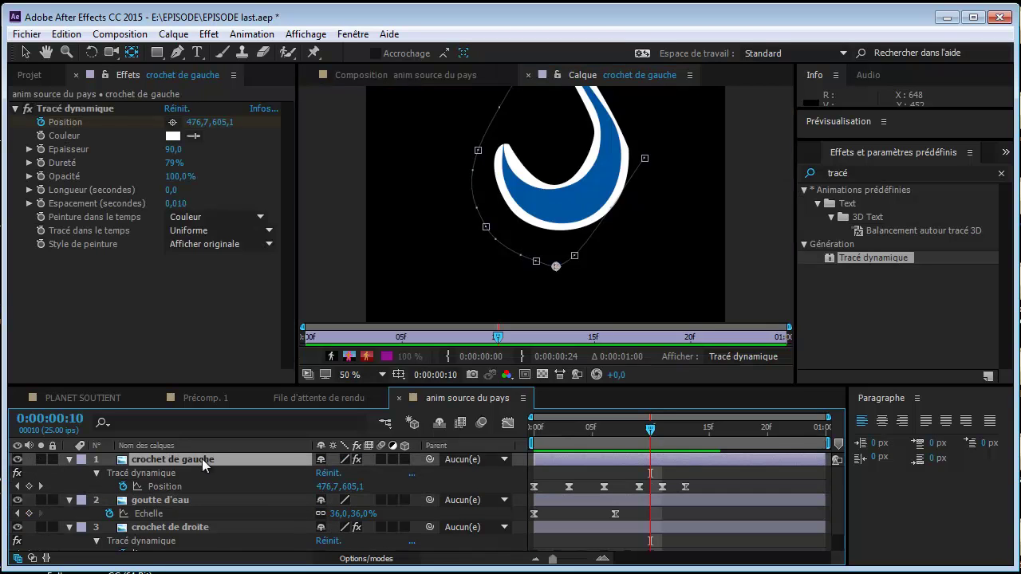
click(569, 431)
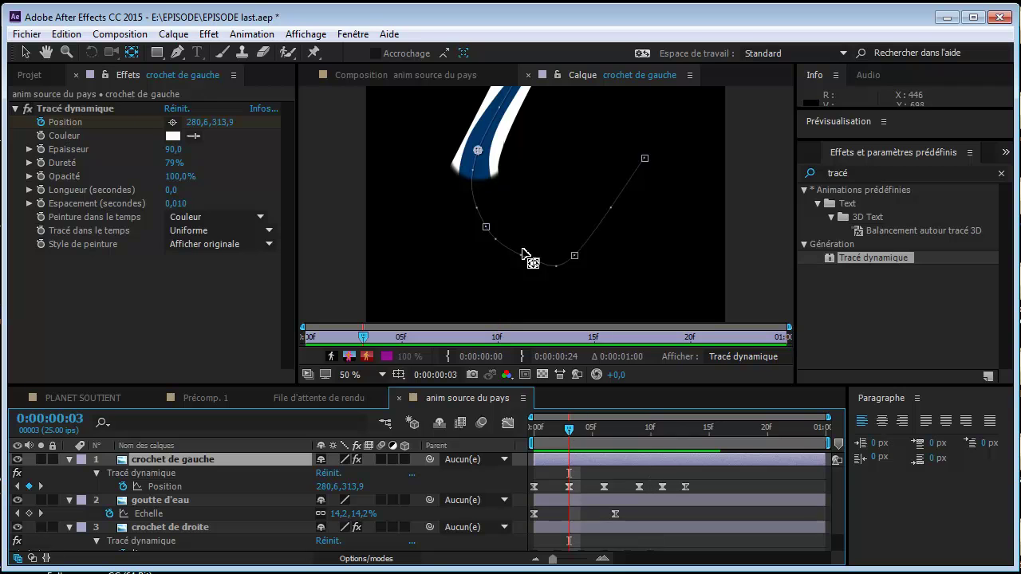
click(434, 72)
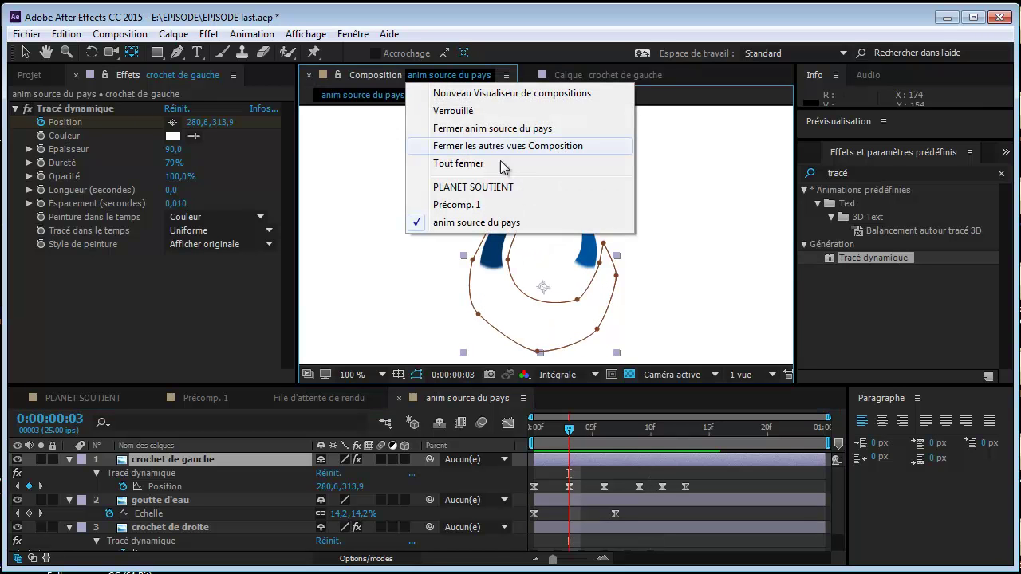
click(213, 334)
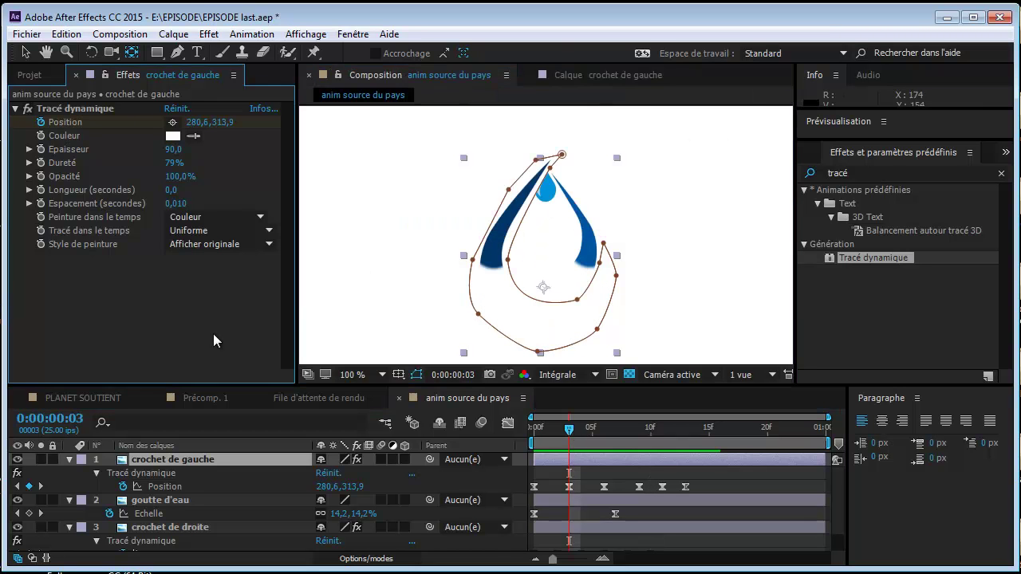
- At frame 2, search the effects for "masquage" and apply Masquage par extraction to the crochet de gauche layer
click(557, 424)
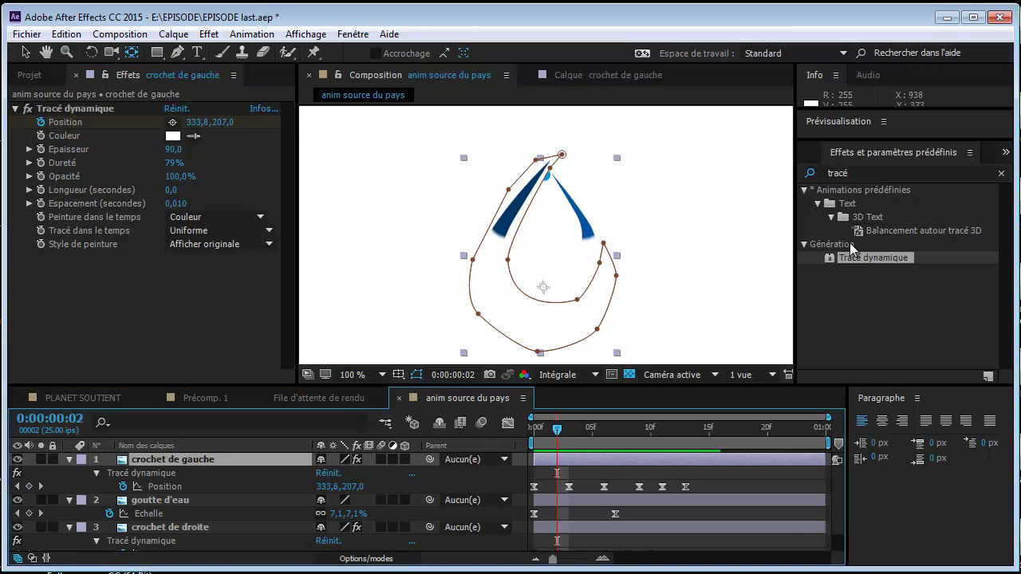
click(875, 173)
key(BackSpace)
key(BackSpace)
key(BackSpace)
key(BackSpace)
key(BackSpace)
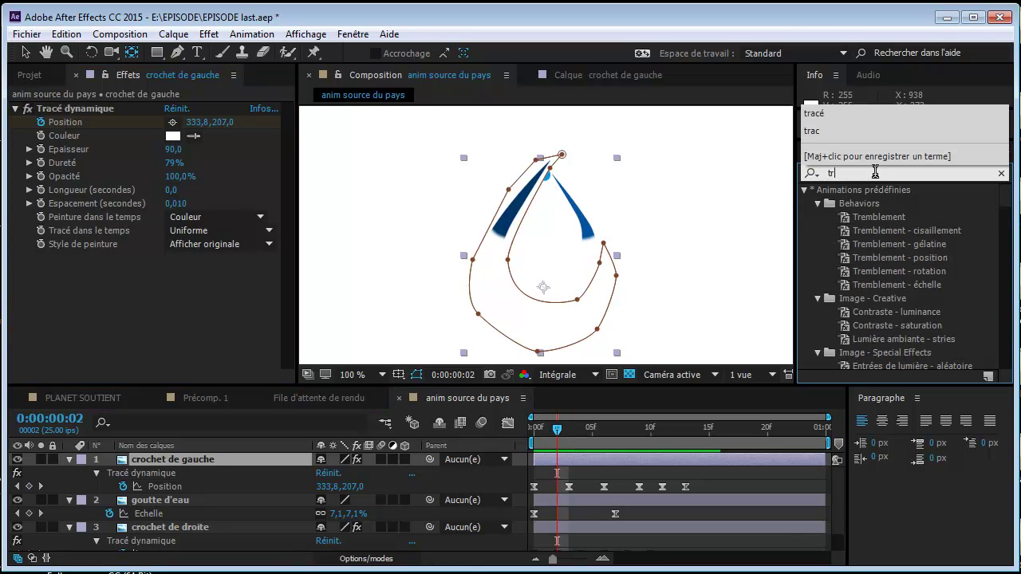
text(masquage)
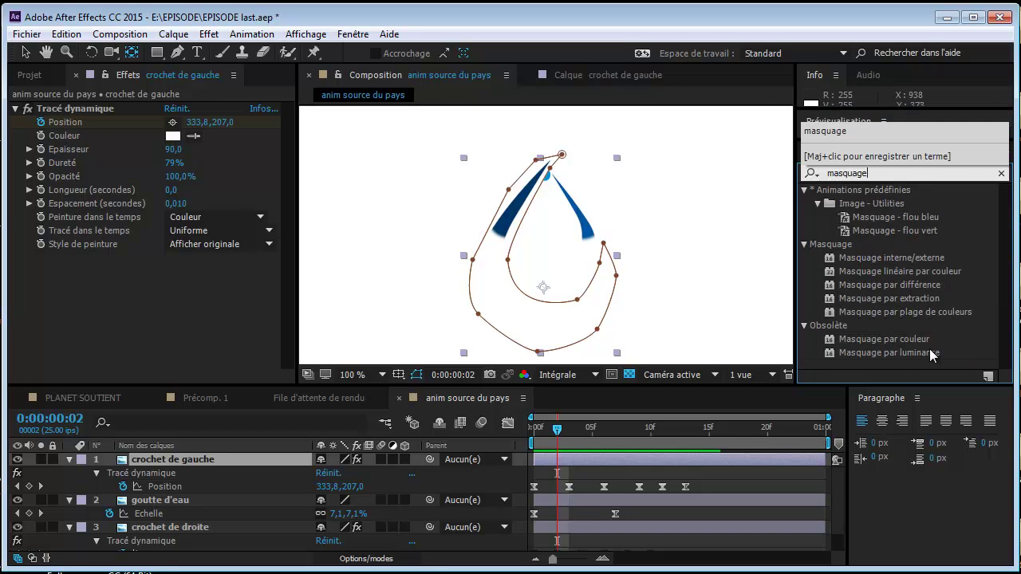
drag(895, 306, 191, 469)
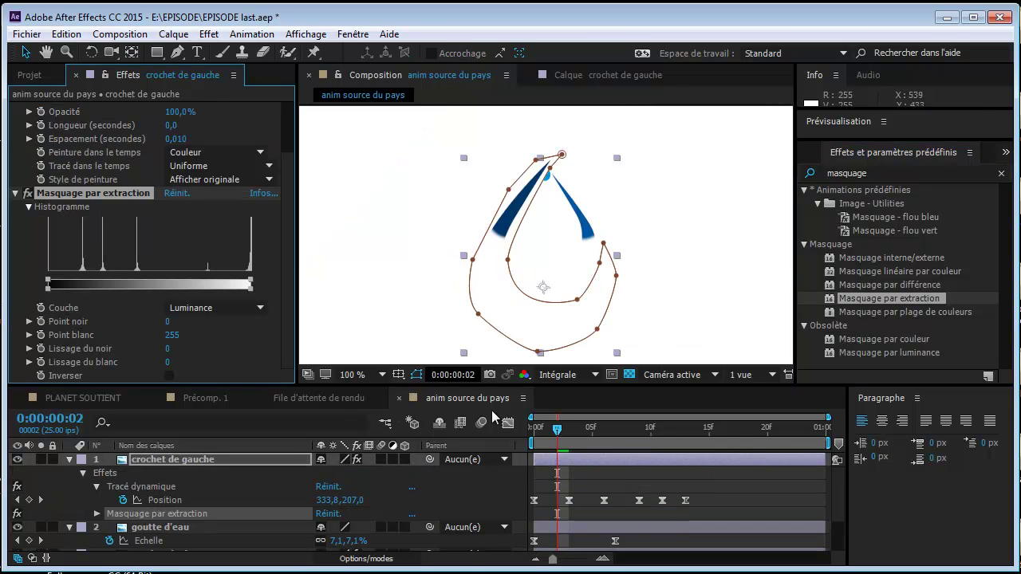
- Hide the white solid, set the left hook's extraction Point blanc to 130, and inspect the cut-out against transparency and black
scroll(205, 509, down, 3)
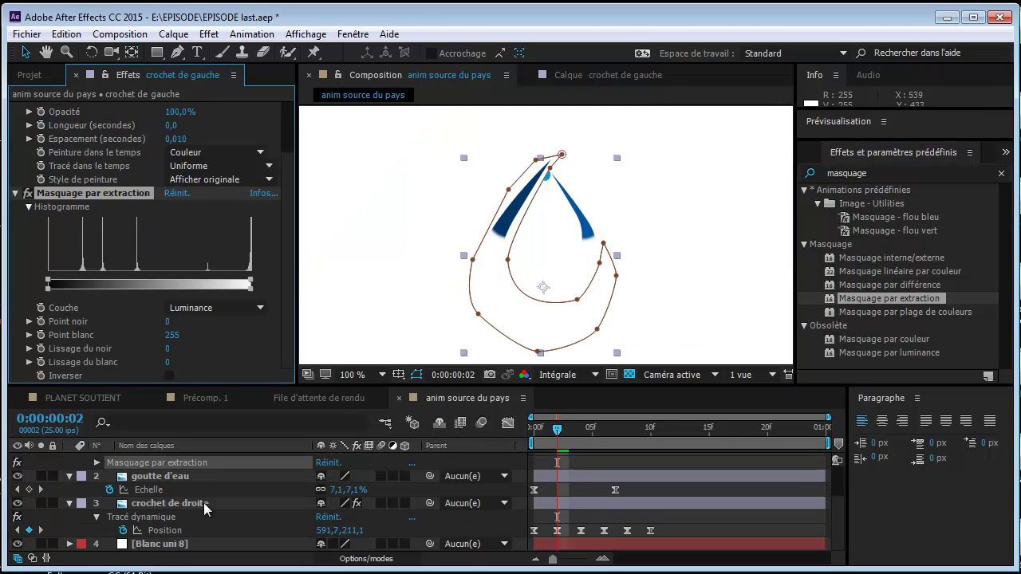
click(17, 544)
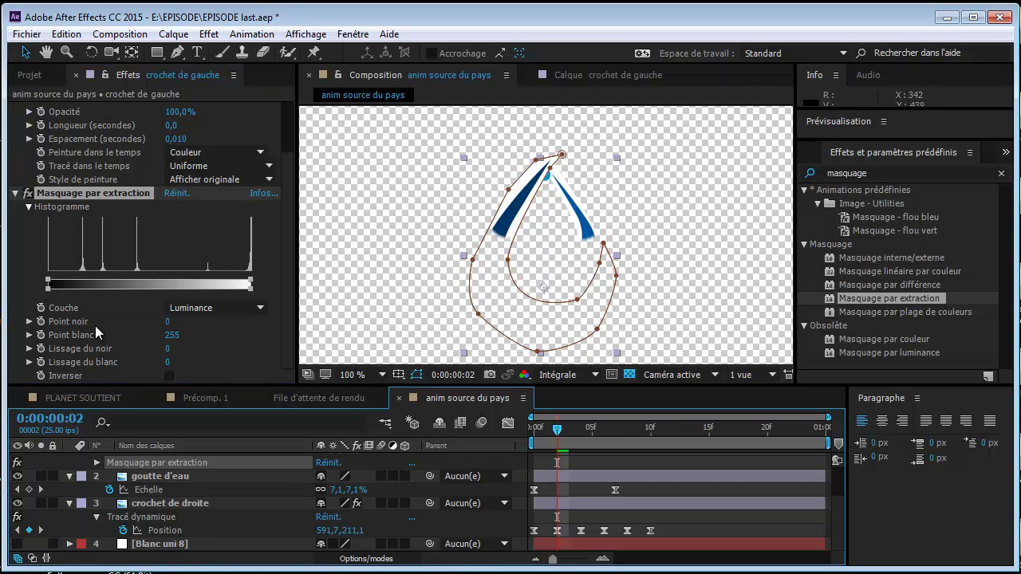
click(172, 335)
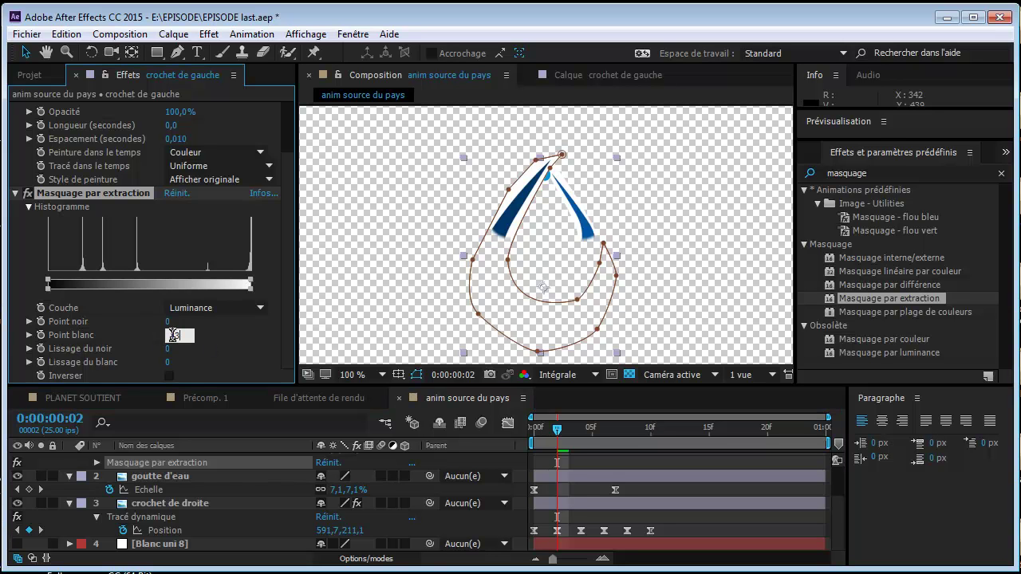
key(Return)
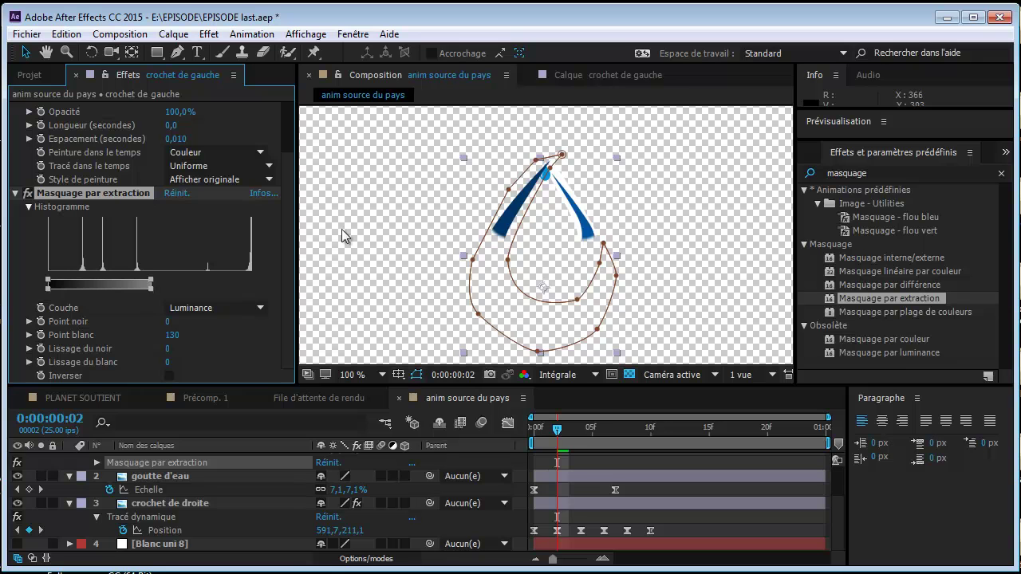
key(period)
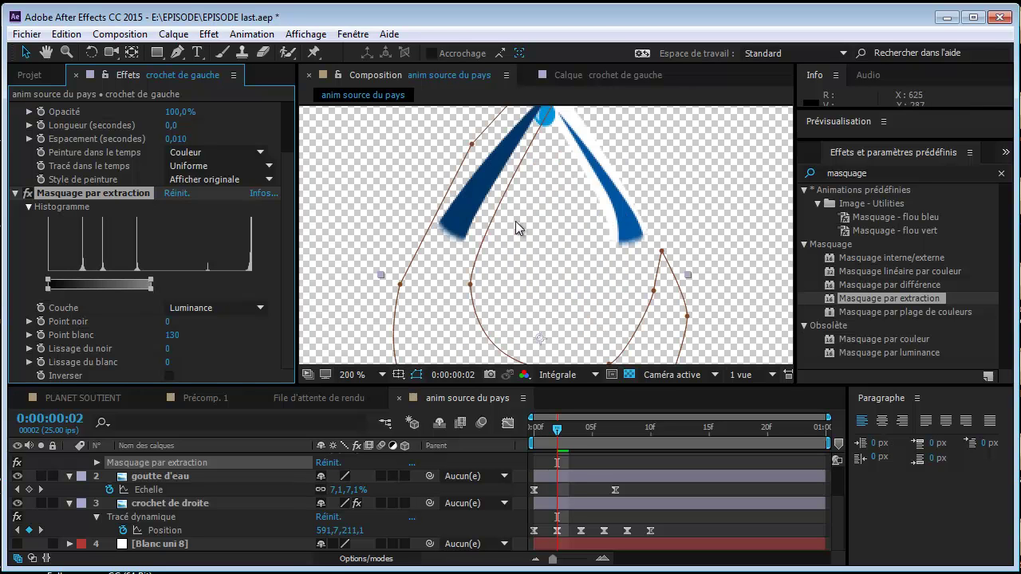
click(631, 375)
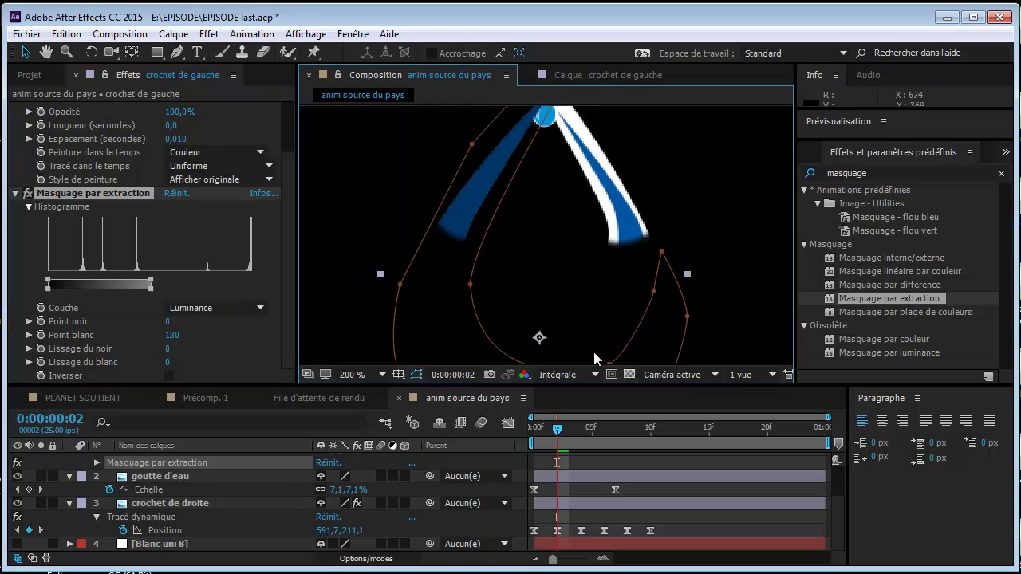
click(630, 375)
key(comma)
key(comma)
key(comma)
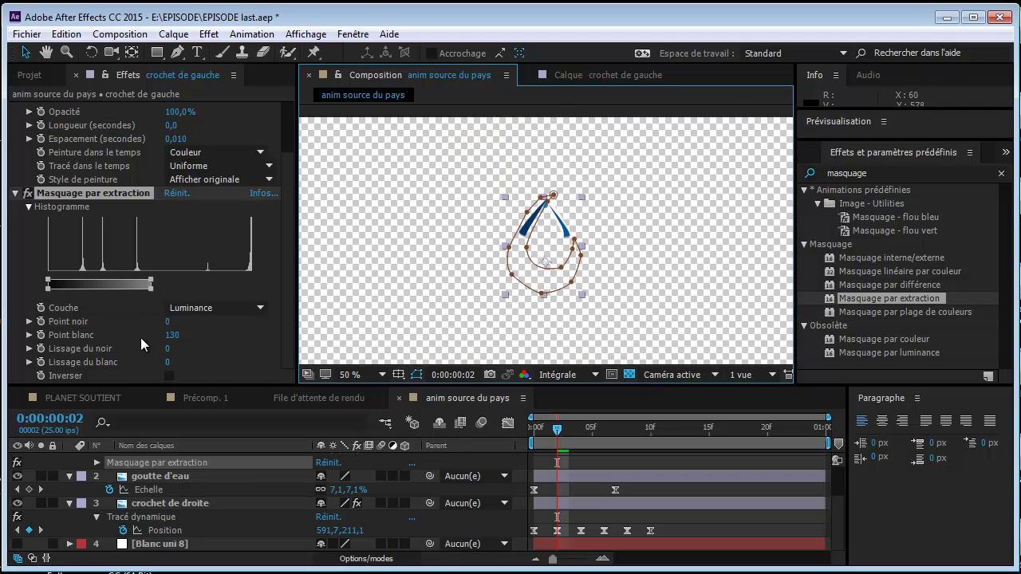
- Copy the left hook's Masquage par extraction effect and paste it onto the goutte d'eau and crochet de droite layers
scroll(108, 172, up, 3)
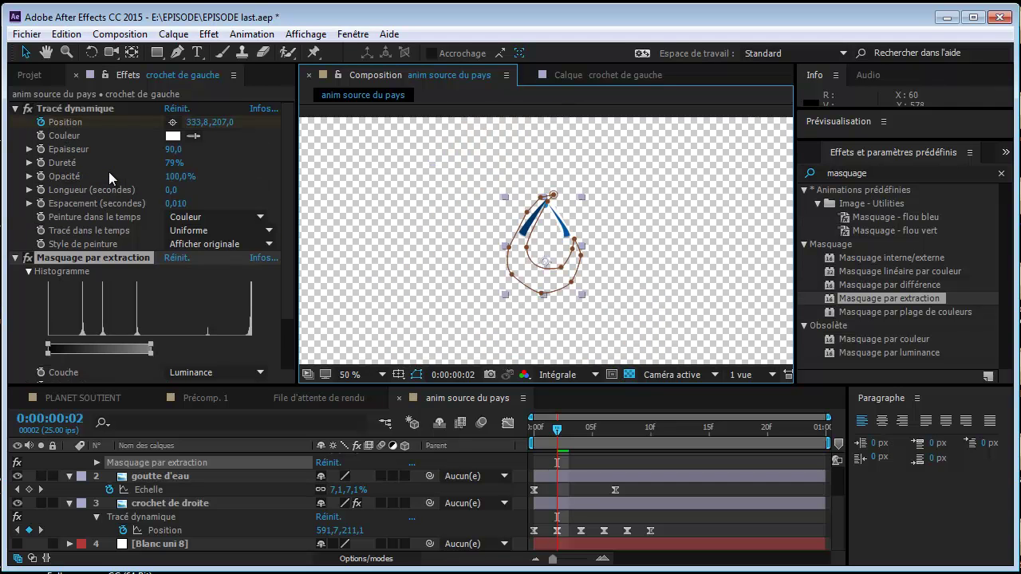
click(88, 260)
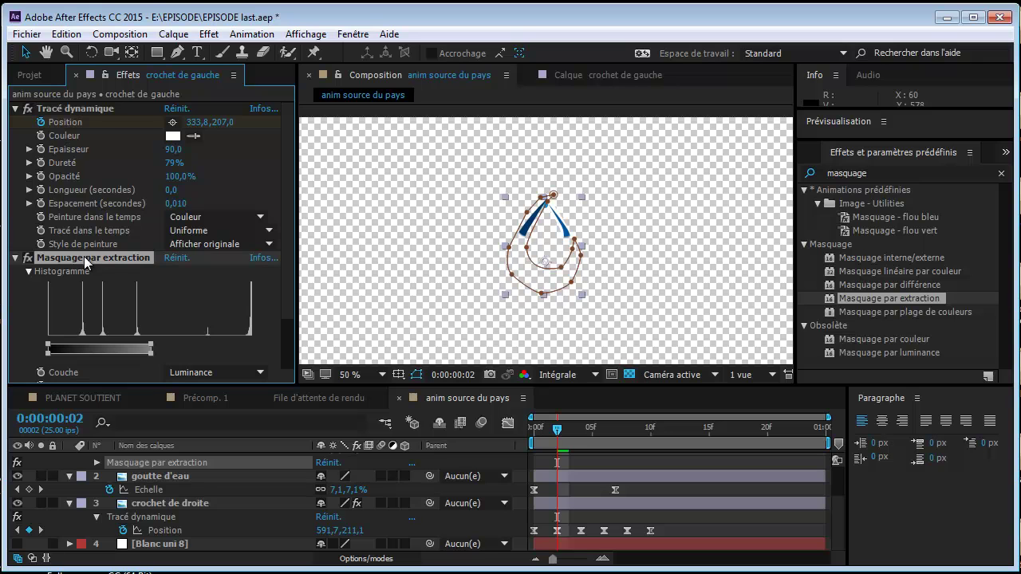
click(195, 477)
ctrl+click(199, 503)
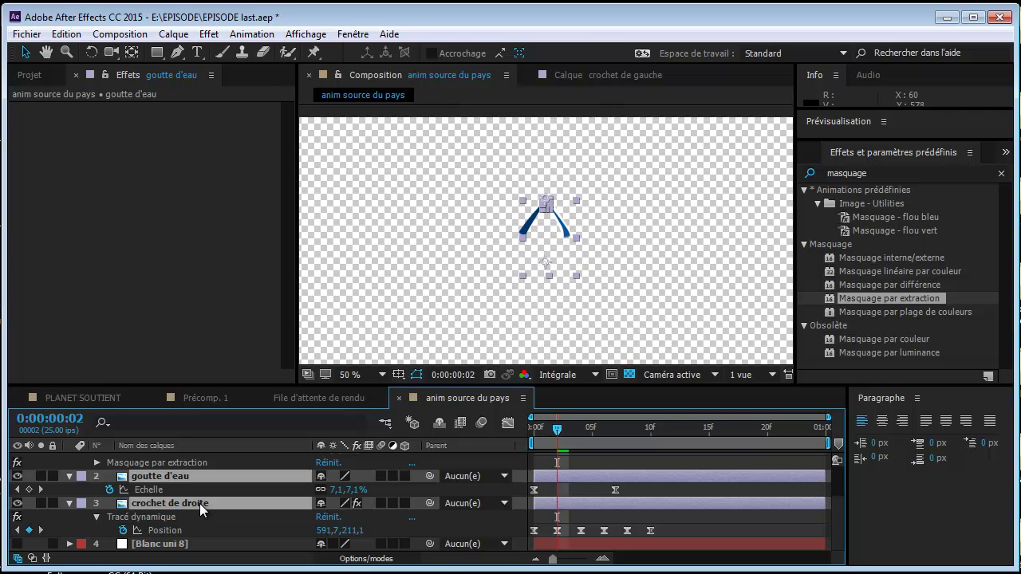
scroll(200, 503, up, 2)
click(202, 460)
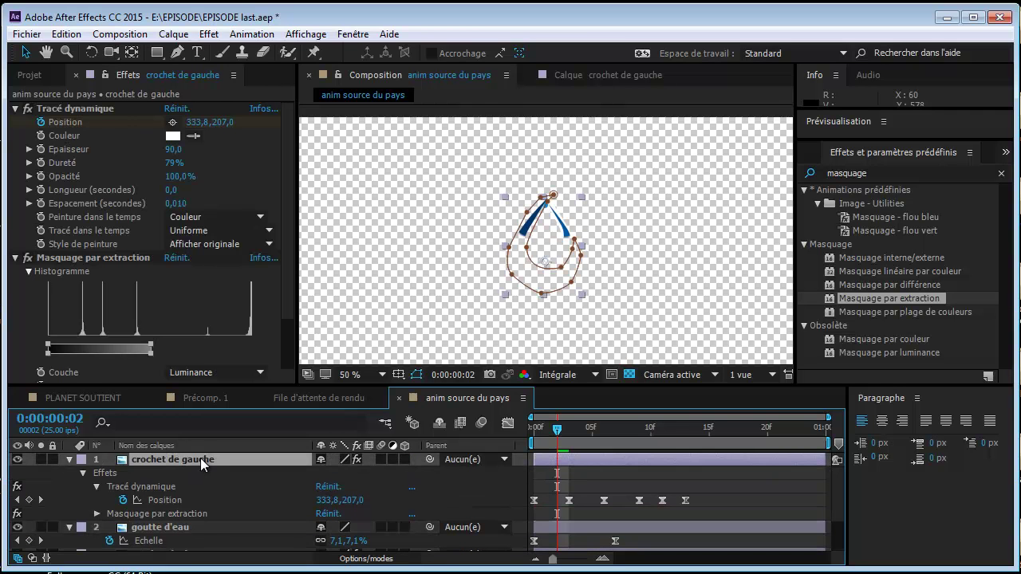
click(98, 259)
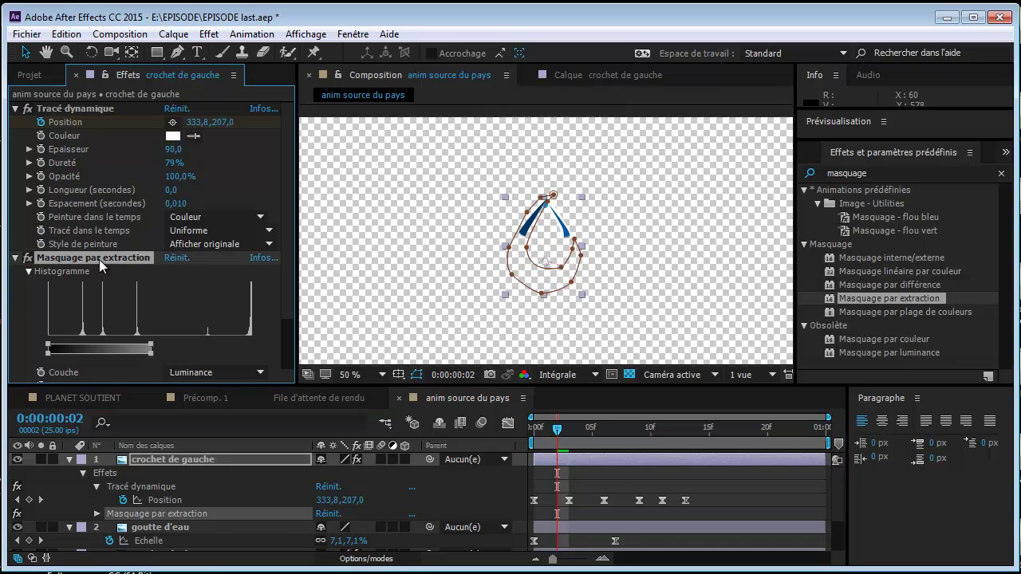
scroll(215, 512, down, 2)
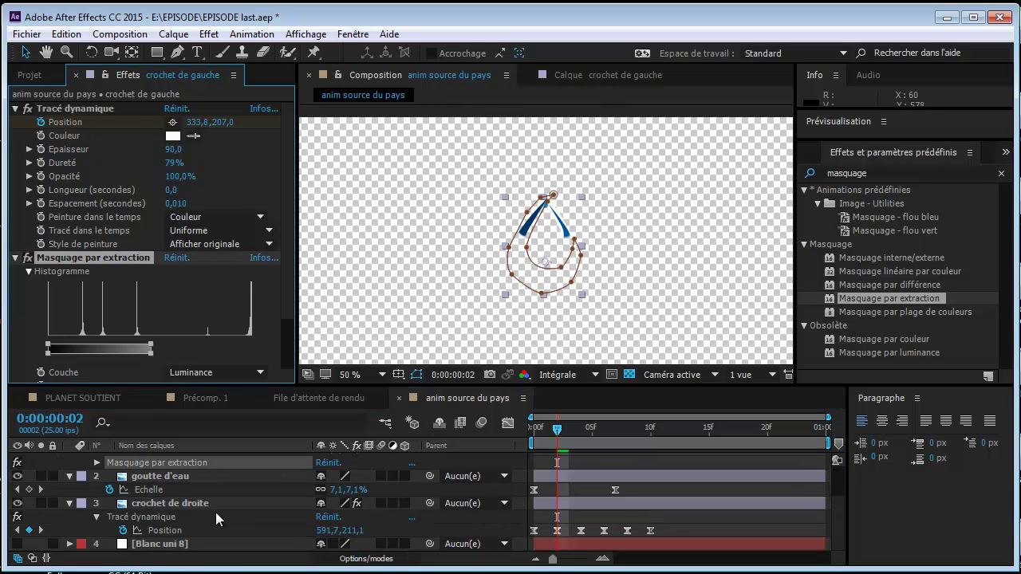
click(211, 479)
shift+click(211, 503)
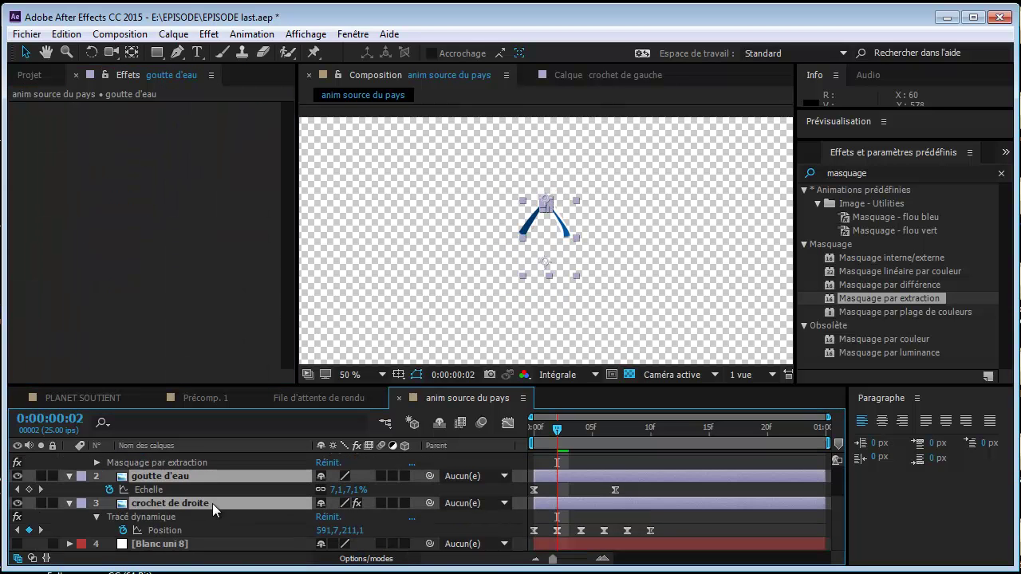
key(shift+e)
- Check the complete logo at frame 19, show the white solid again, and scrub the animation up to frame 11
drag(577, 445, 755, 431)
key(comma)
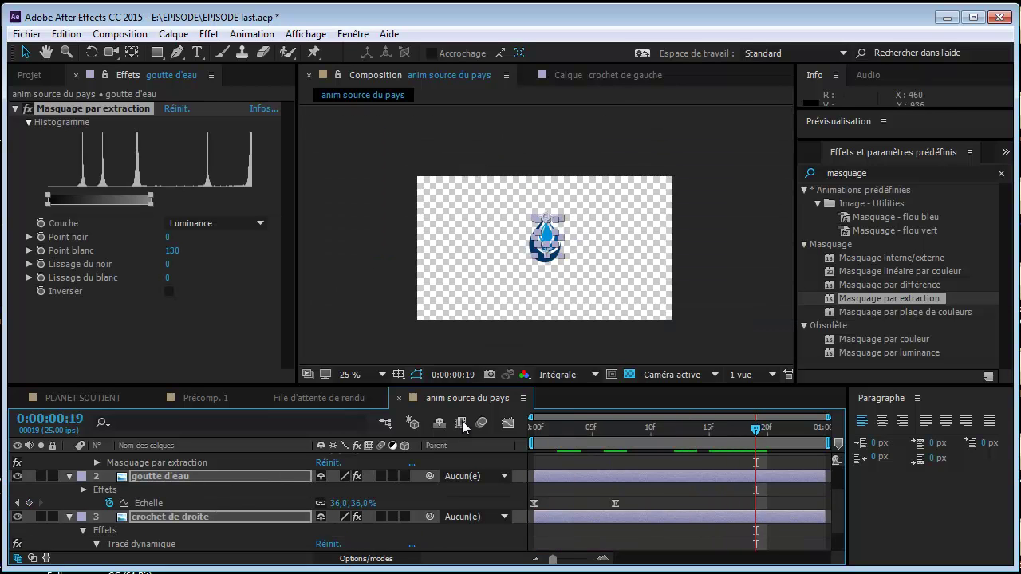
scroll(503, 523, down, 2)
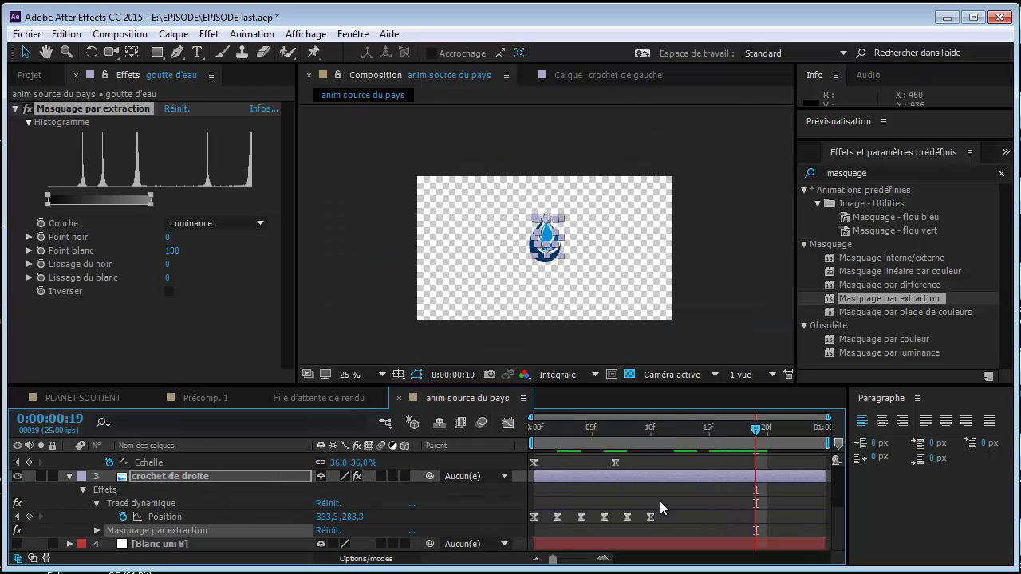
click(17, 544)
key(slash)
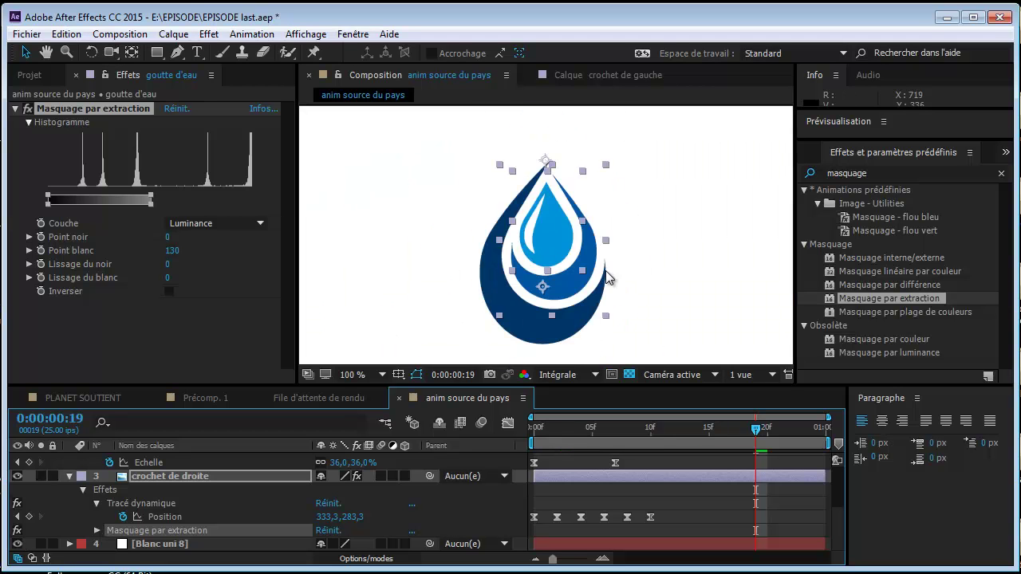
drag(560, 429, 661, 430)
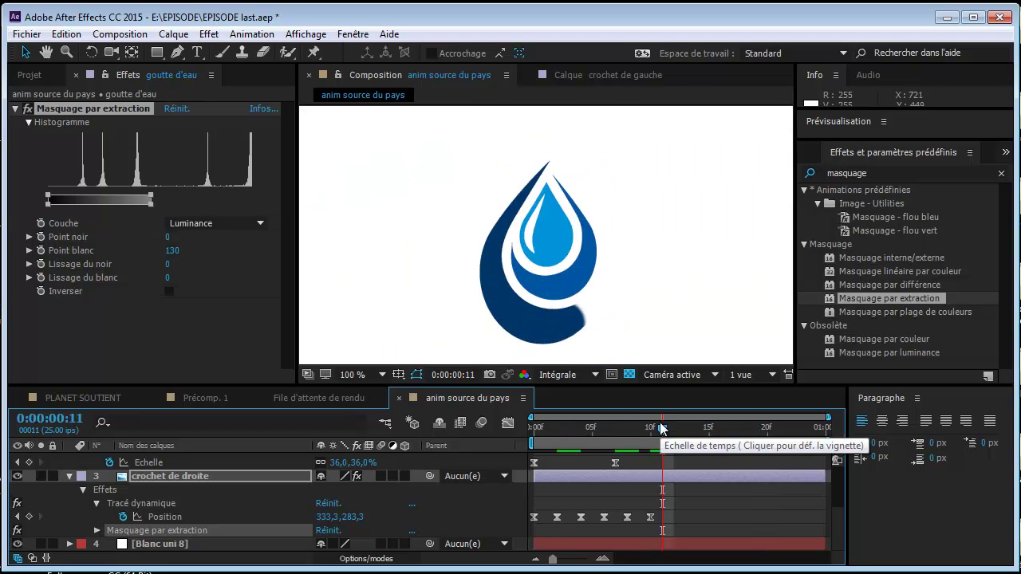
scroll(582, 487, up, 5)
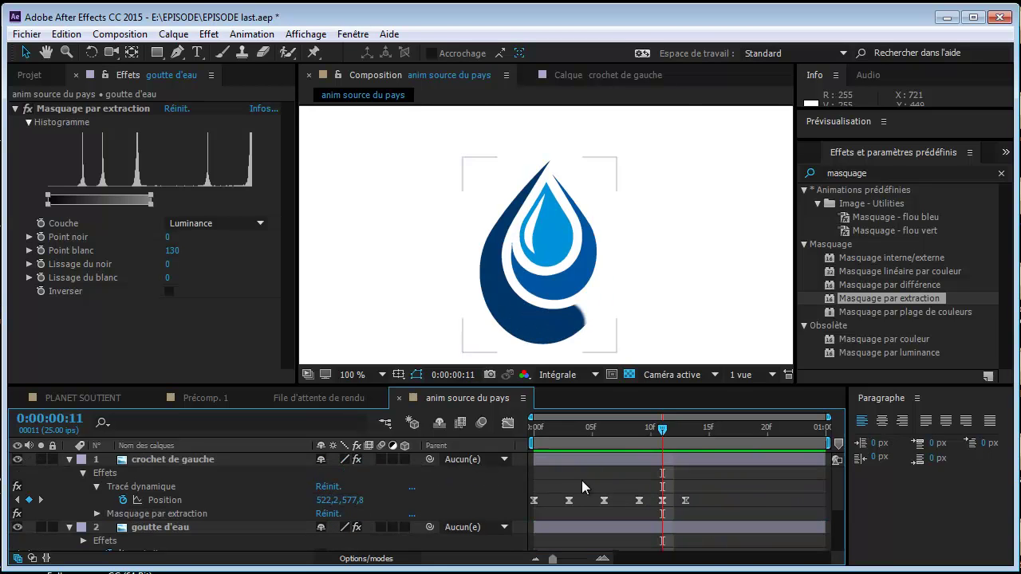
double_click(595, 457)
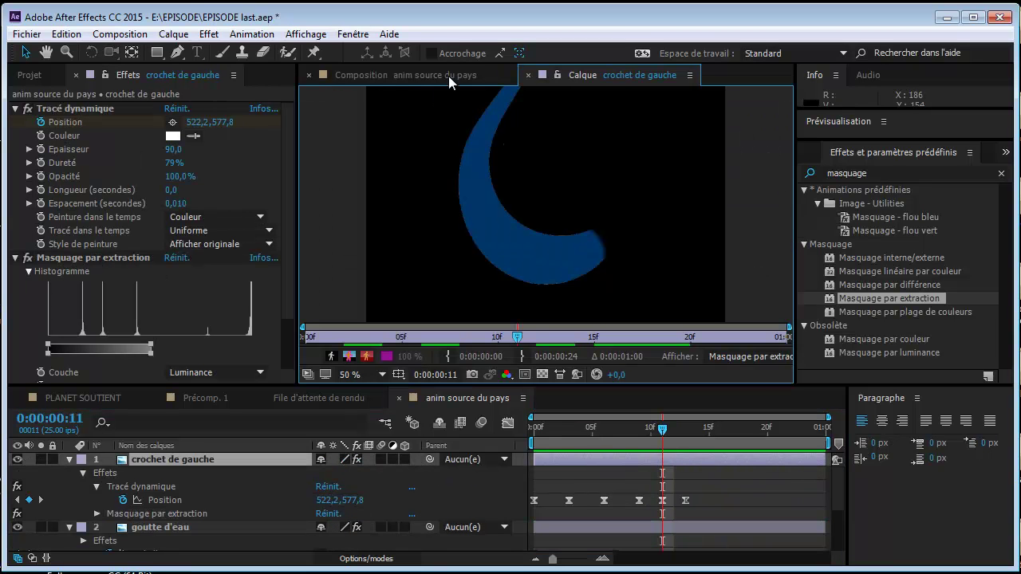
click(448, 76)
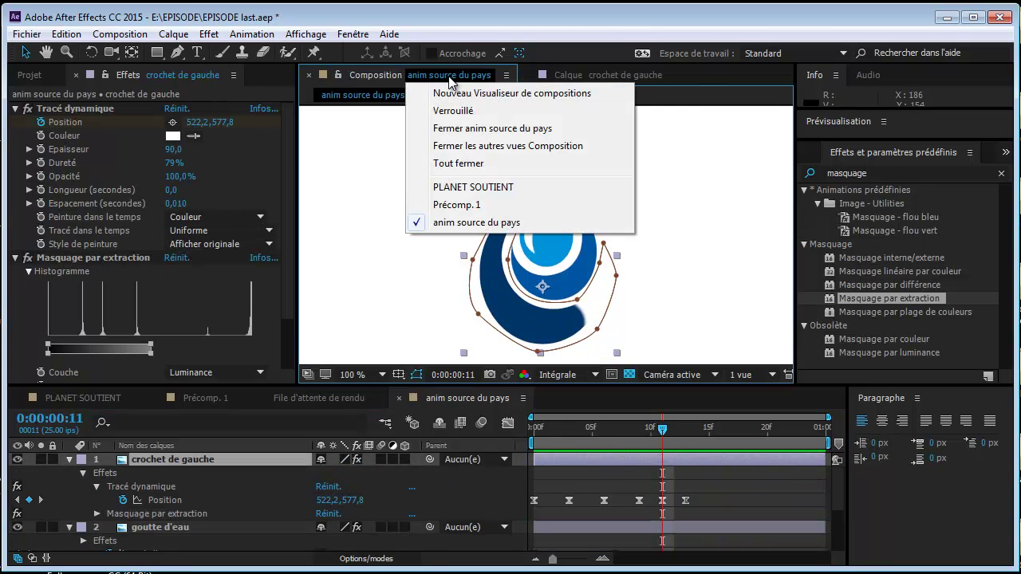
click(496, 484)
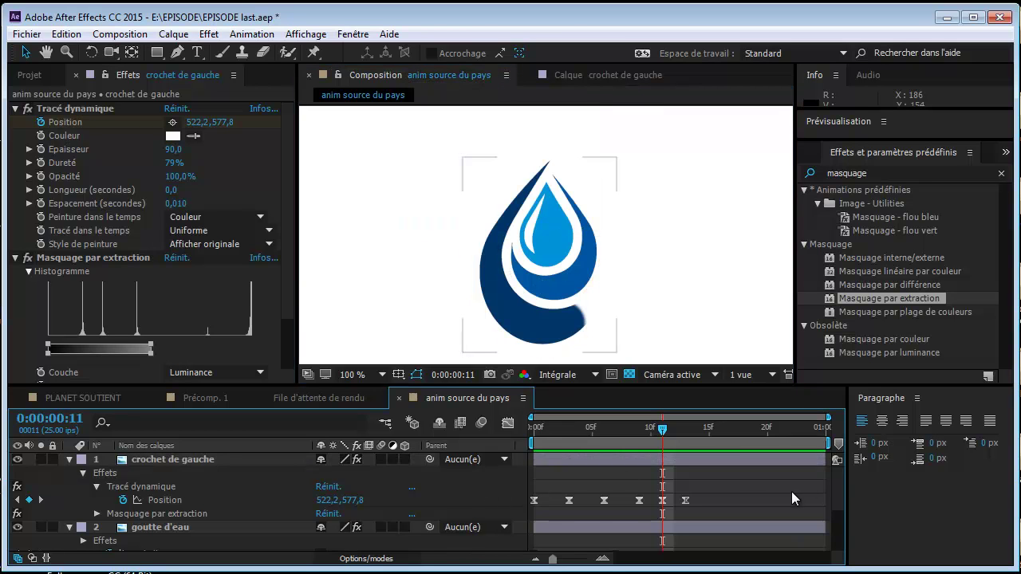
- Shift the crochet de gauche and crochet de droite layers together to start at frame 1, and preview the composition
mouse_move(841, 487)
mouse_down()
mouse_move(843, 512)
mouse_move(847, 473)
mouse_move(842, 508)
mouse_move(840, 484)
mouse_move(842, 494)
mouse_up()
click(701, 458)
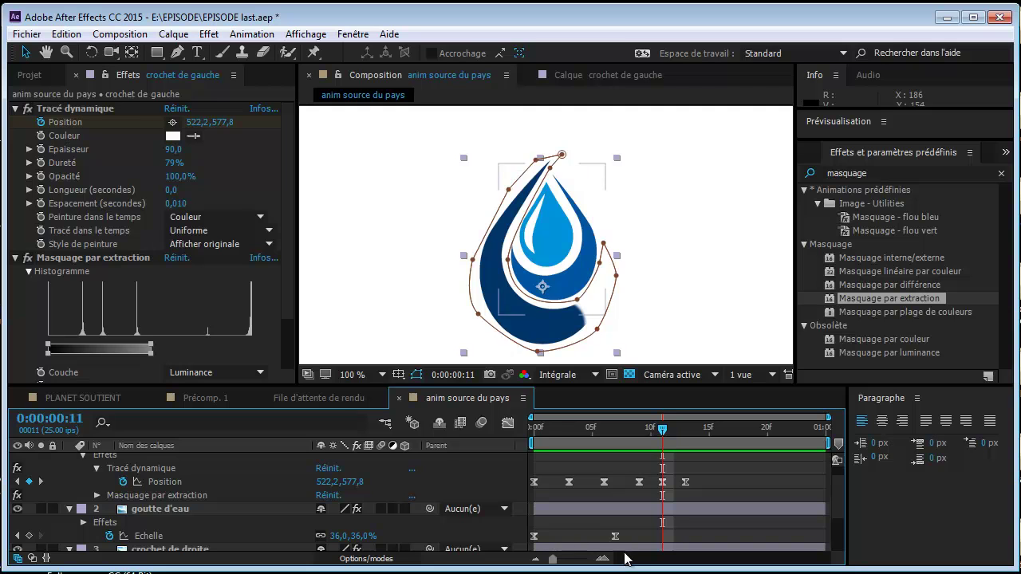
double_click(562, 550)
drag(550, 550, 565, 552)
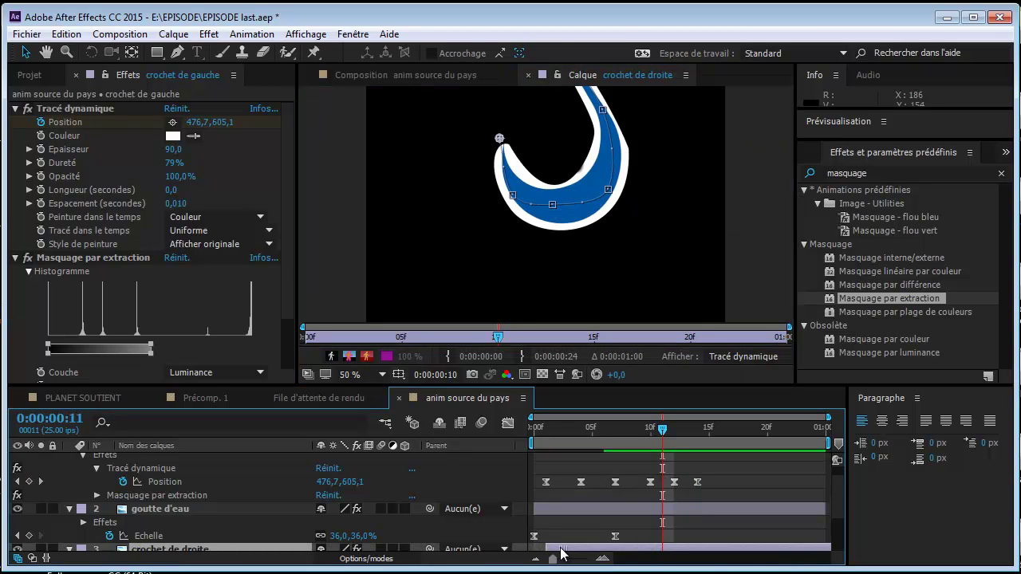
key(space)
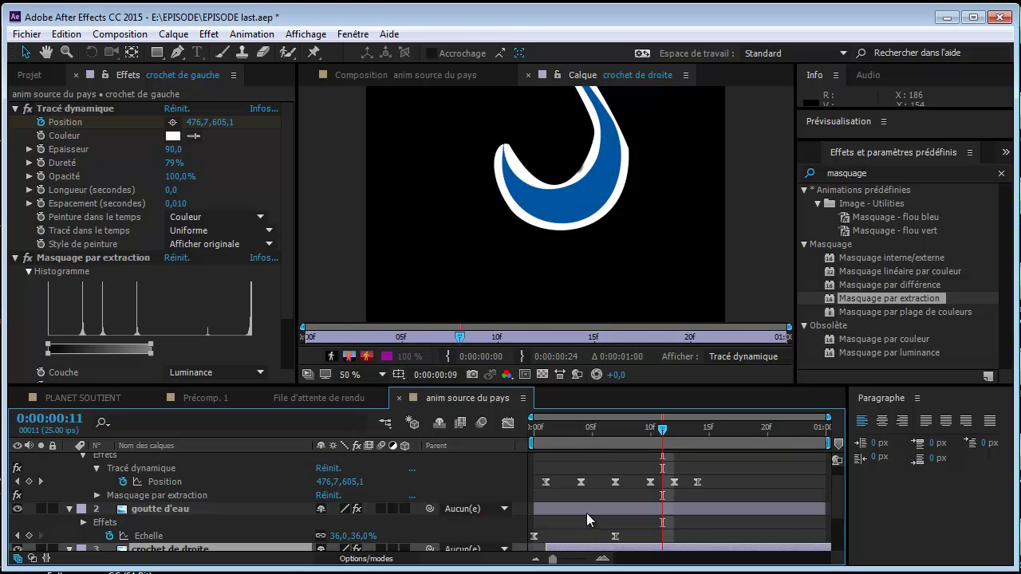
click(422, 75)
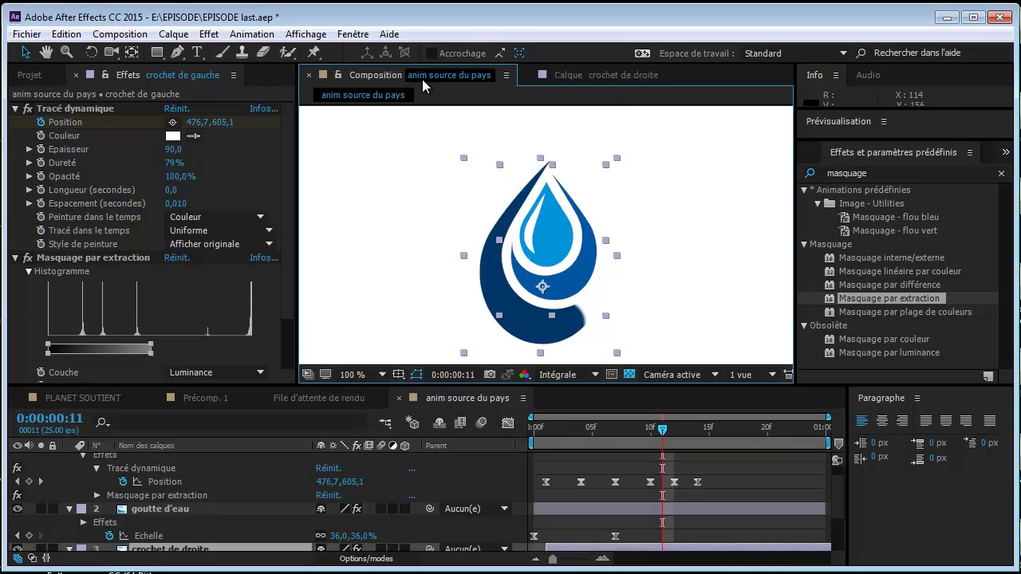
key(space)
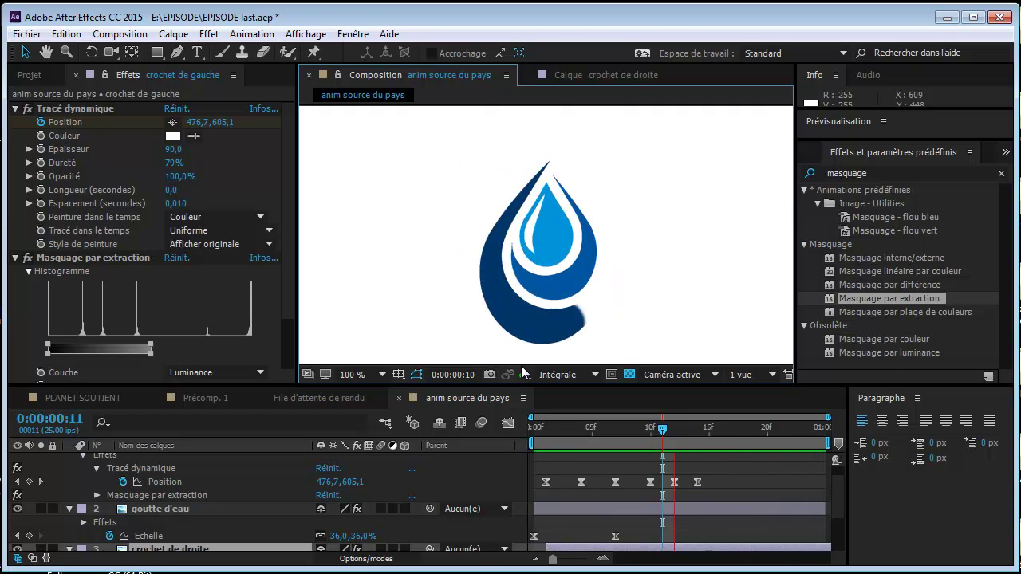
- Move both hook layers one more frame so they start at frame 2, and preview the delayed reveal
click(558, 430)
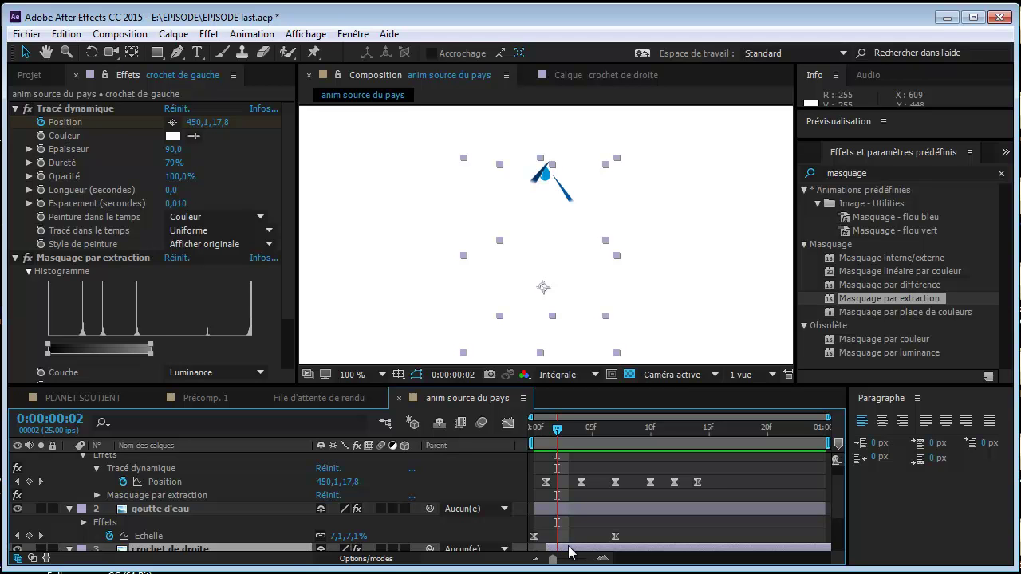
drag(574, 548, 577, 548)
key(space)
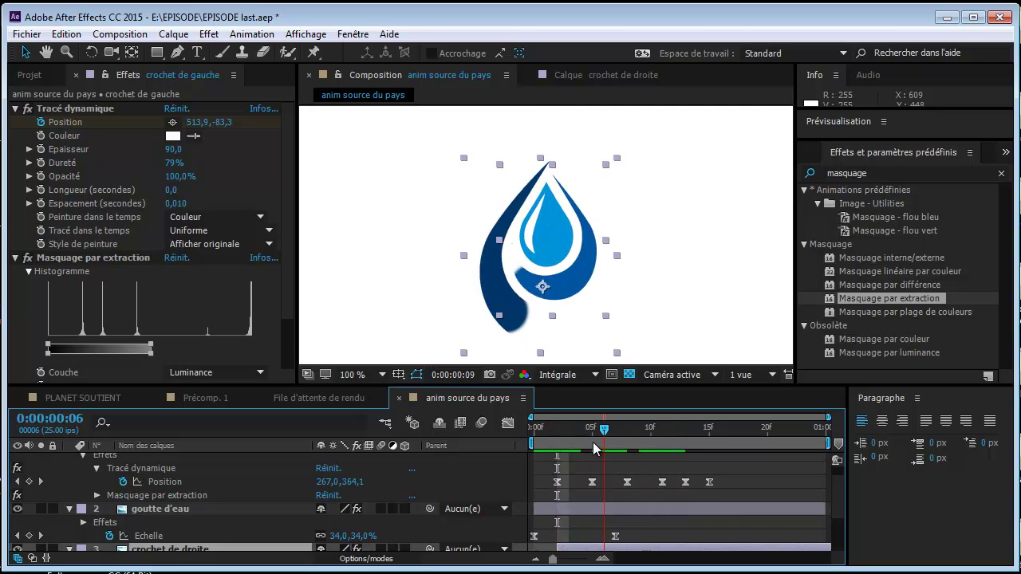
key(space)
drag(556, 449, 617, 444)
key(space)
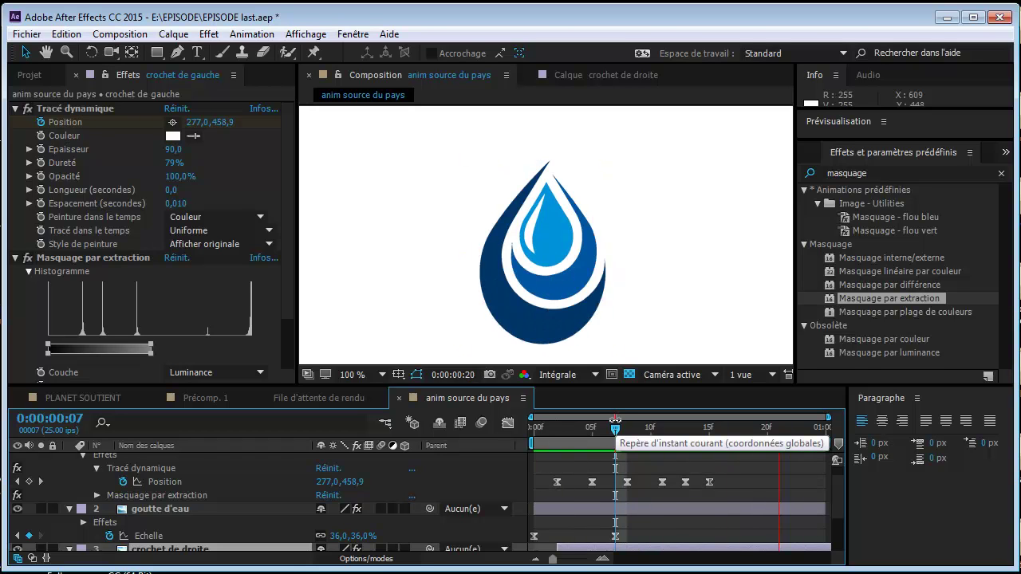
key(space)
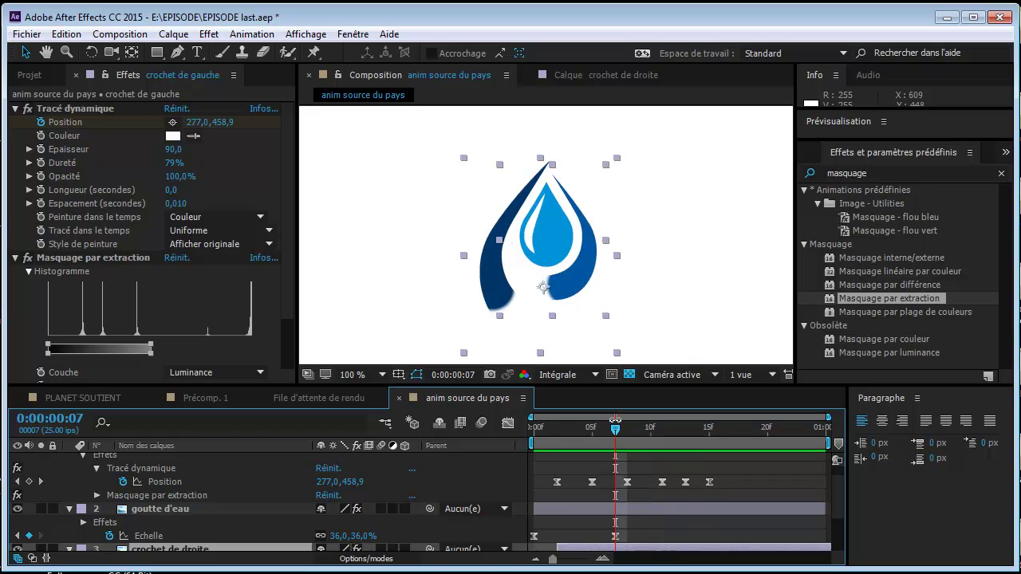